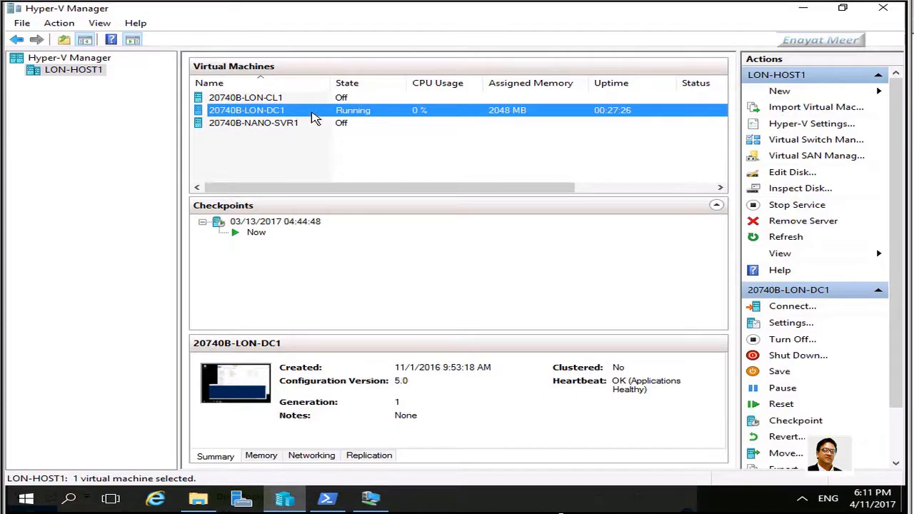
Connect to the 20740B-LON-DC1 virtual machine and expand its connection window to full screen
{"action": "double_click", "coordinate": [314, 118]}
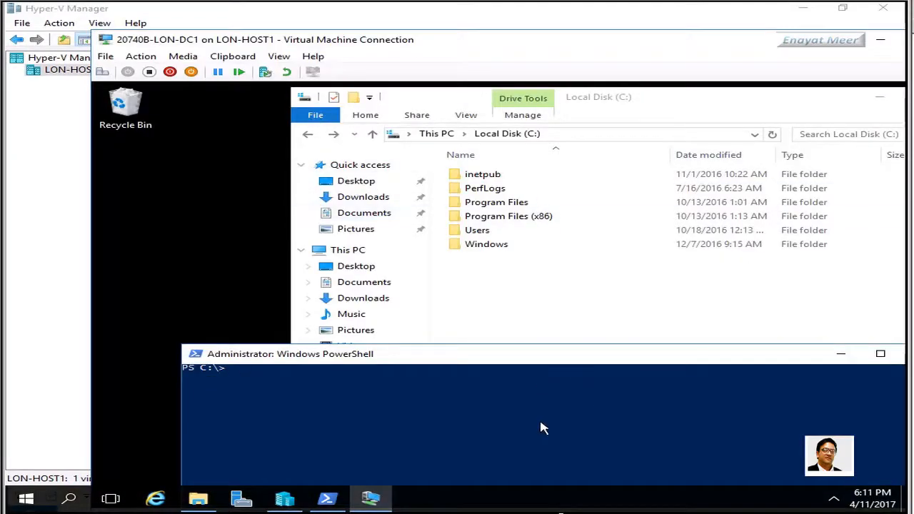
{"action": "double_click", "coordinate": [510, 49]}
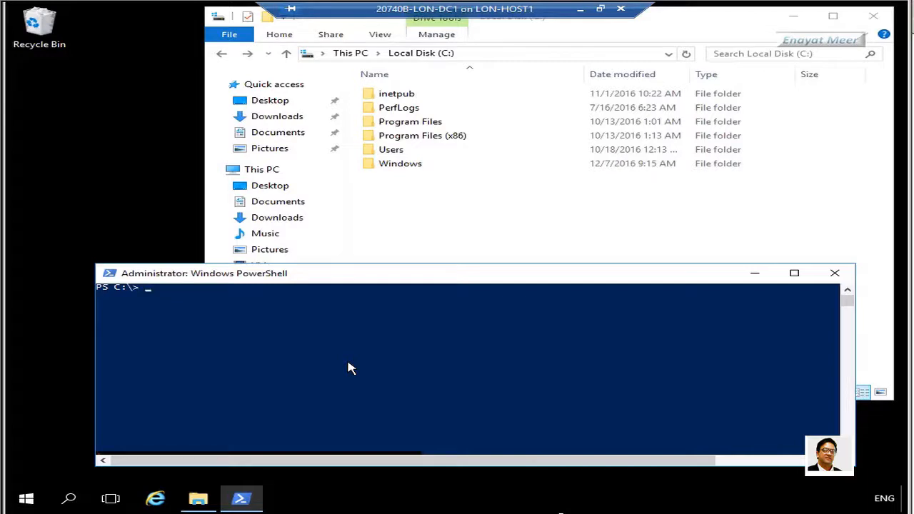
Create the C:\Nano folder with md Nano and open the empty folder in File Explorer
{"action": "type", "text": "md Nano"}
{"action": "key", "text": "Return"}
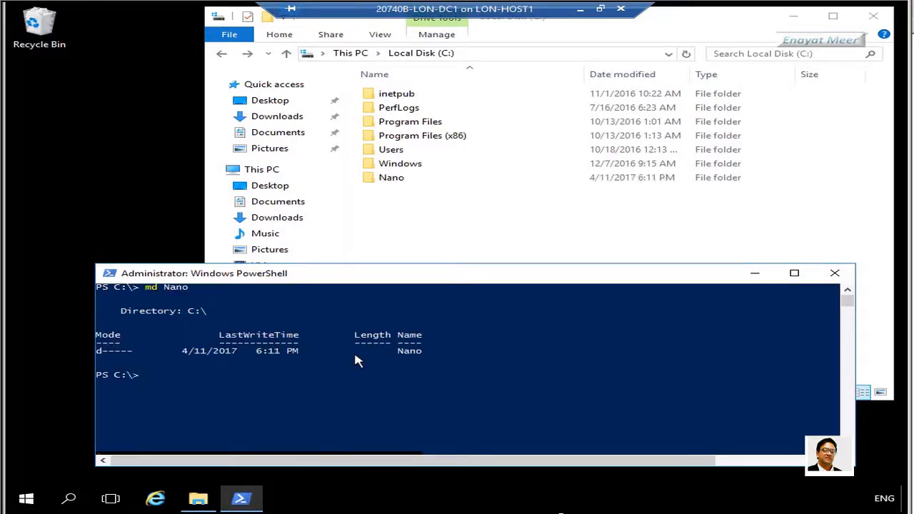
{"action": "left_click", "coordinate": [402, 181]}
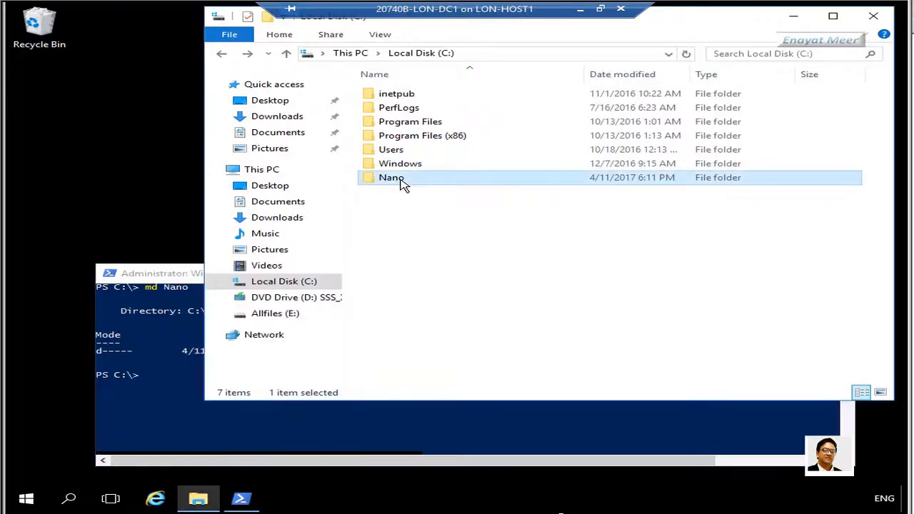
{"action": "double_click", "coordinate": [401, 181]}
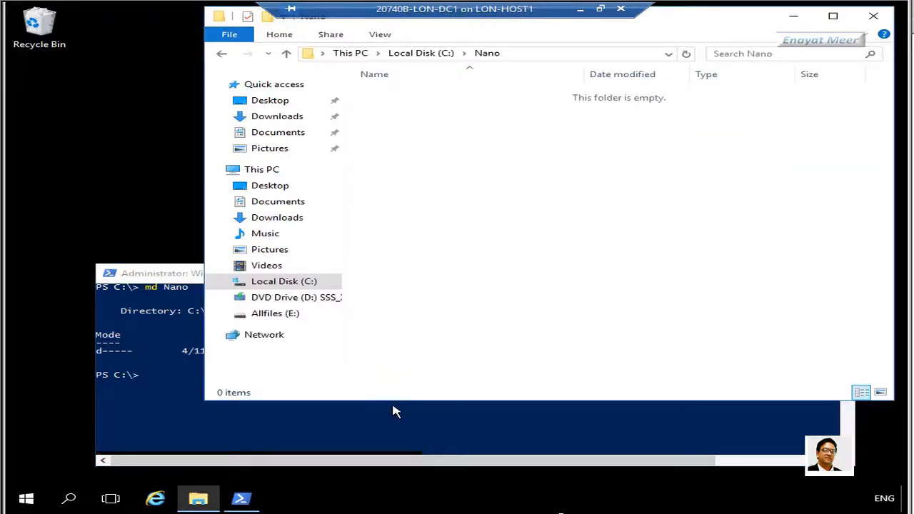
{"action": "left_click", "coordinate": [431, 429]}
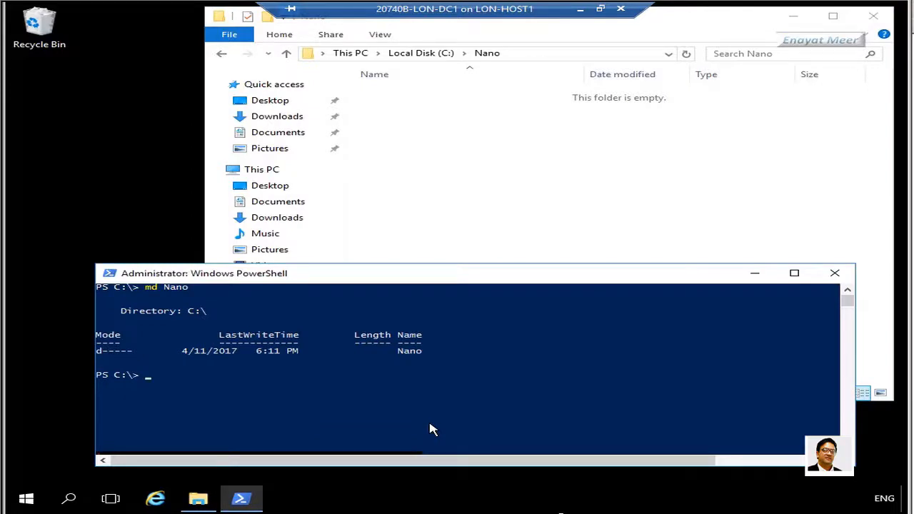
Enter the command copy d:\NanoServer\NanoServerImageGenerator\*ps* C:\Nano without running it
{"action": "type", "text": "copy d:\\"}
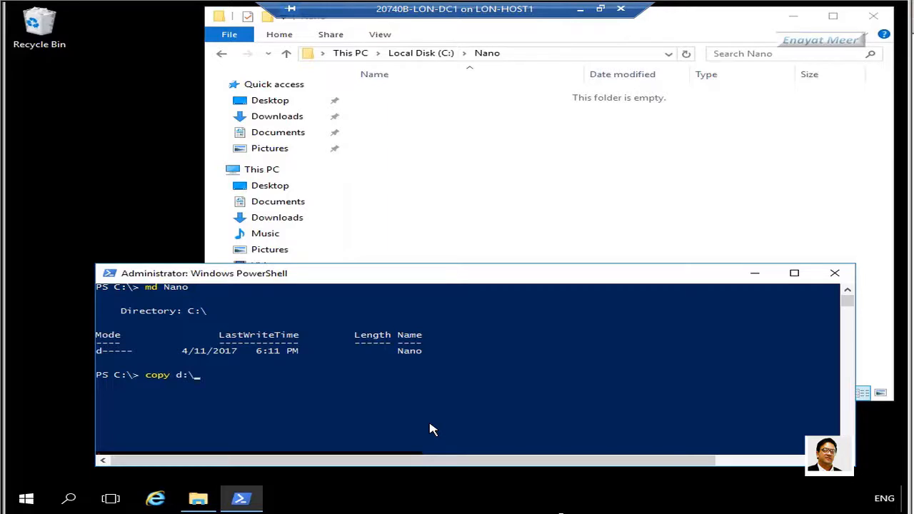
{"action": "type", "text": "NanoServer\\NanoServer"}
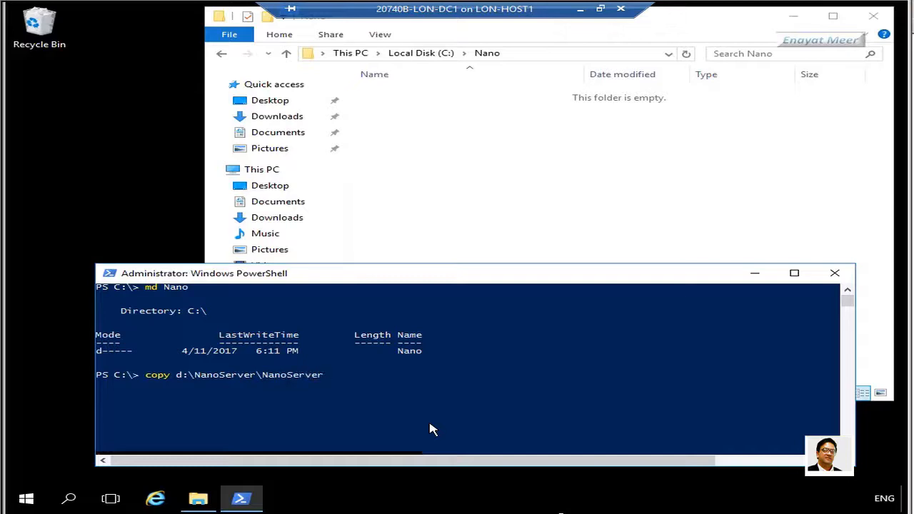
{"action": "type", "text": "ImageGenerator\\"}
{"action": "type", "text": "*ps*"}
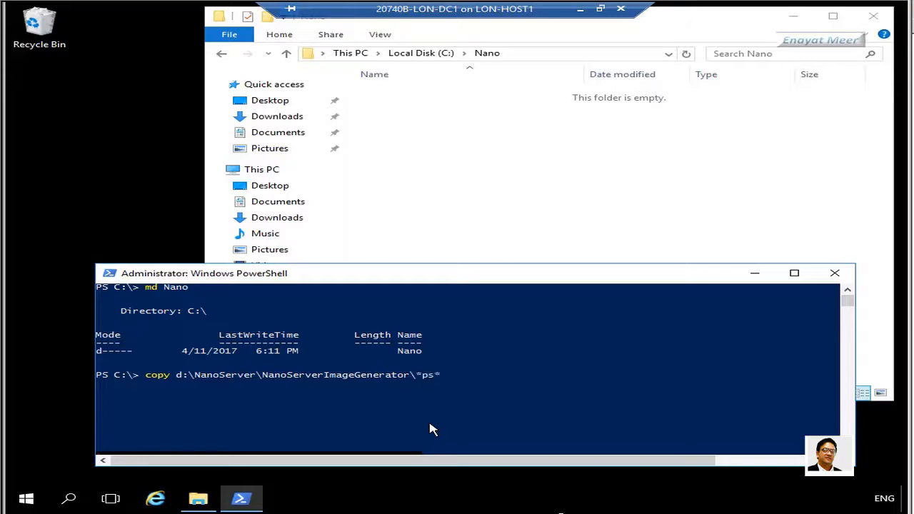
{"action": "type", "text": " C:\\Nano"}
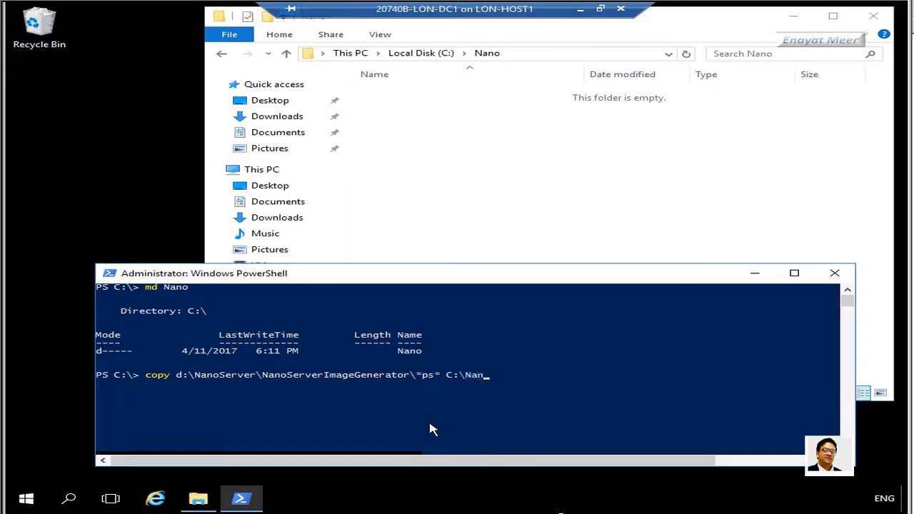
{"action": "right_click", "coordinate": [213, 504]}
{"action": "left_click", "coordinate": [128, 427]}
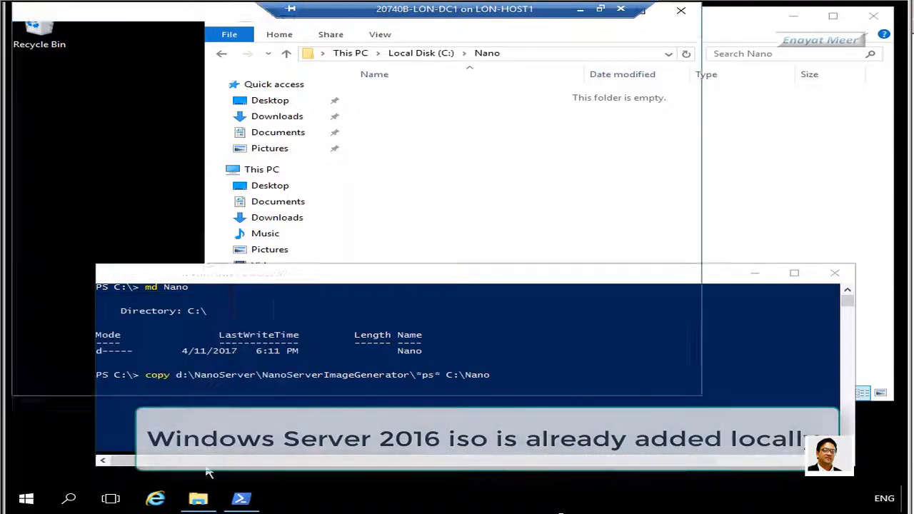
{"action": "left_click", "coordinate": [93, 296]}
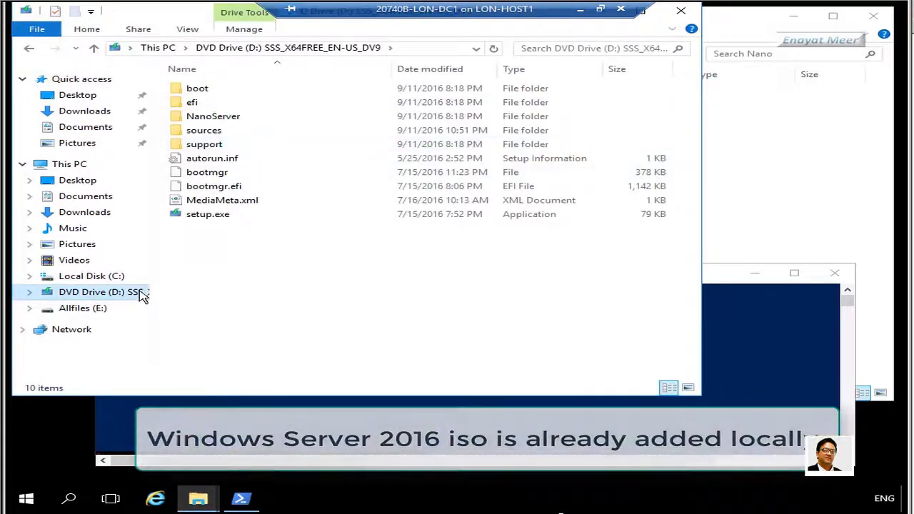
{"action": "right_click", "coordinate": [141, 290]}
{"action": "left_click", "coordinate": [348, 471]}
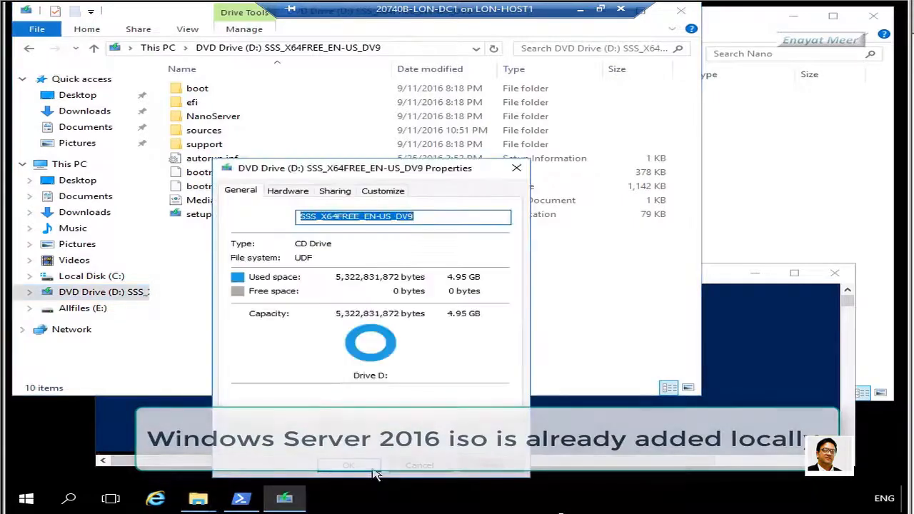
{"action": "left_click", "coordinate": [418, 467]}
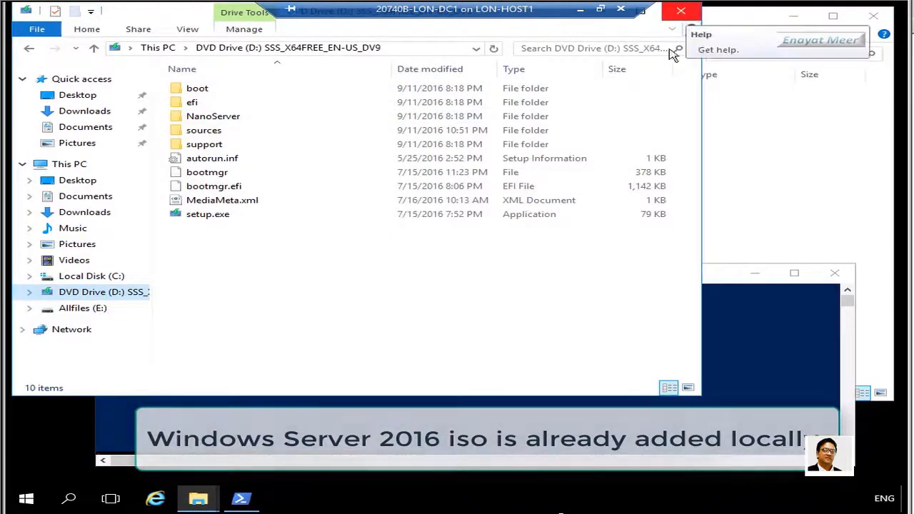
{"action": "left_click", "coordinate": [682, 11]}
{"action": "left_click", "coordinate": [515, 404]}
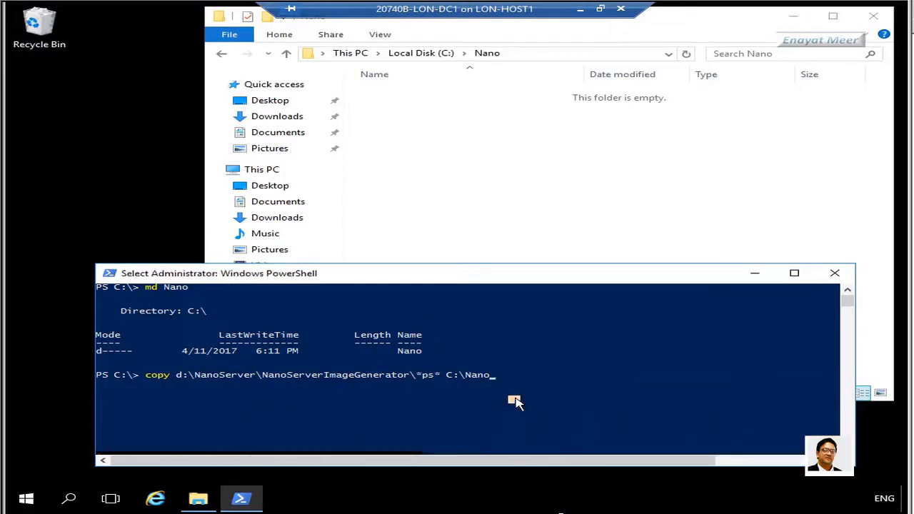
Copy the three *ps* files into C:\Nano and import C:\Nano\NanoServerImageGenerator.psm1
{"action": "key", "text": "Escape"}
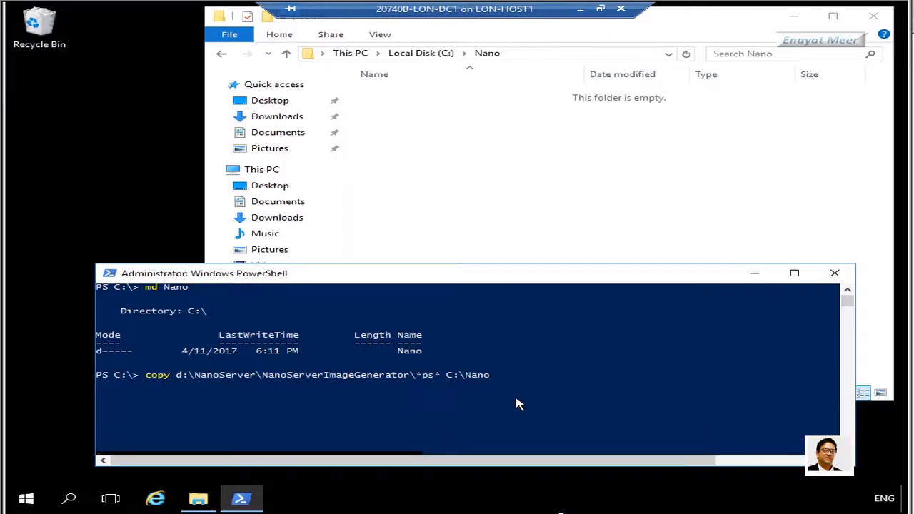
{"action": "key", "text": "Return"}
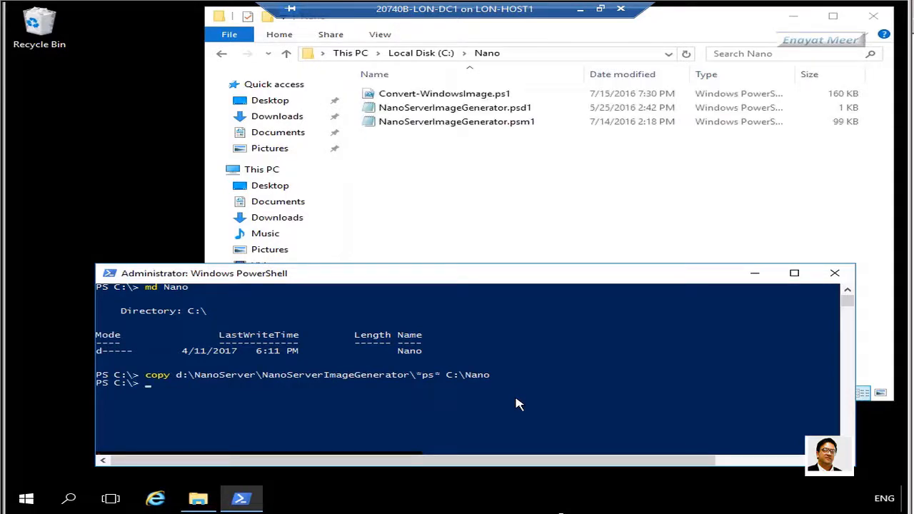
{"action": "left_click", "coordinate": [474, 400]}
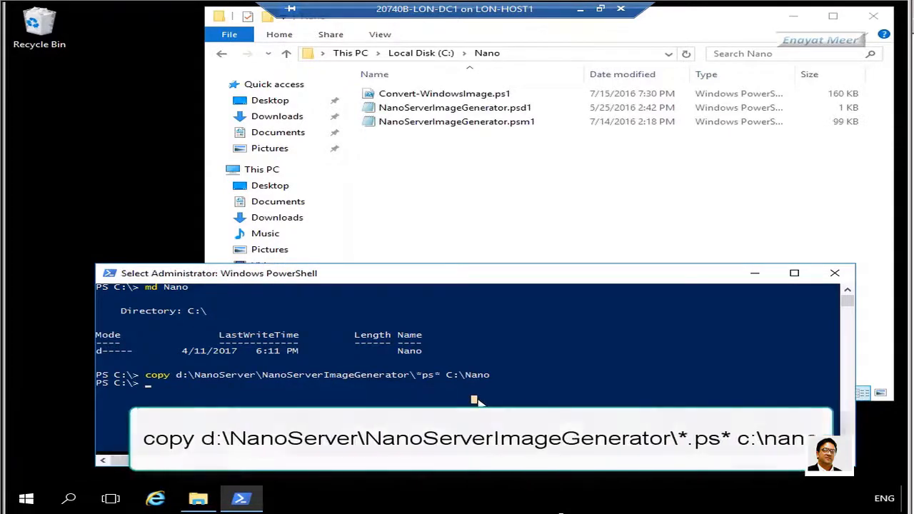
{"action": "type", "text": "Impor"}
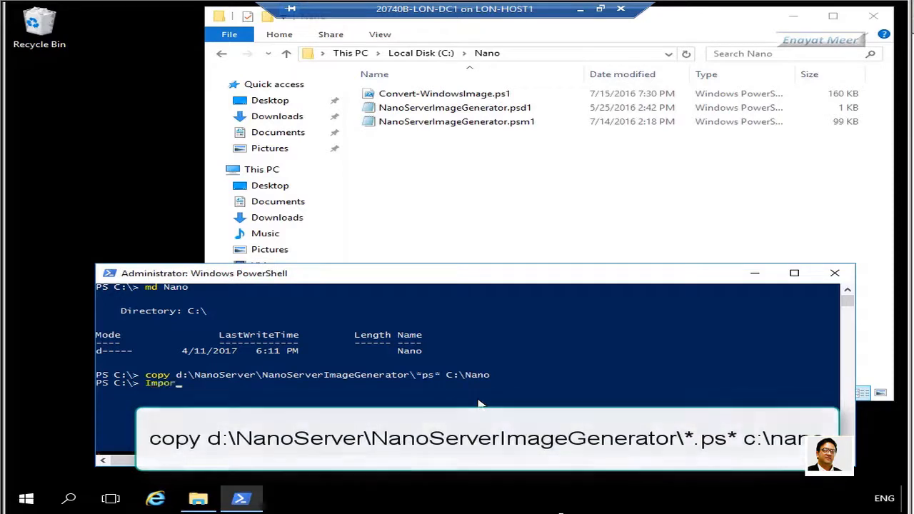
{"action": "type", "text": "t-Module C:"}
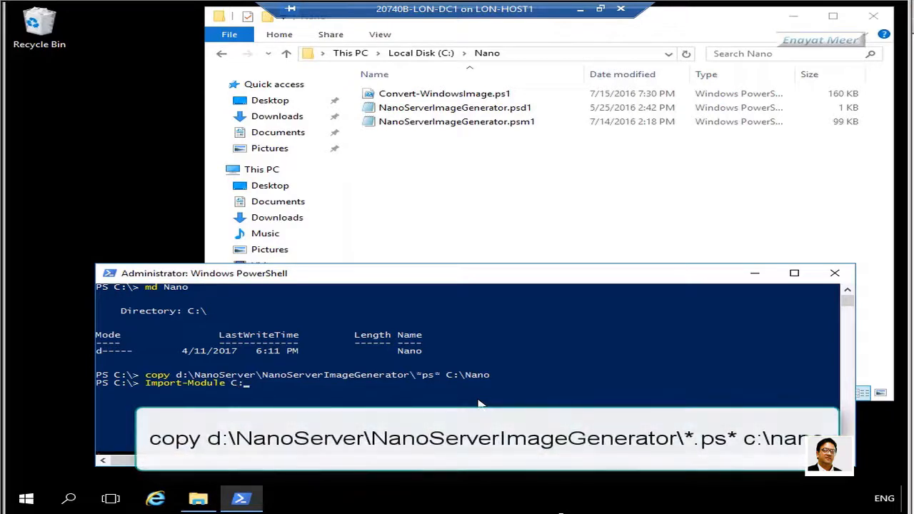
{"action": "type", "text": "\\"}
{"action": "type", "text": "Na"}
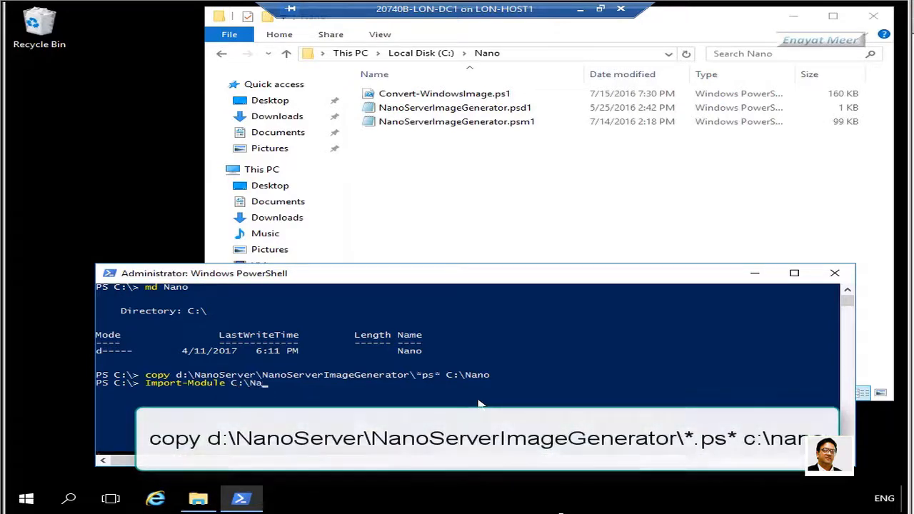
{"action": "type", "text": "no\\Nano\\"}
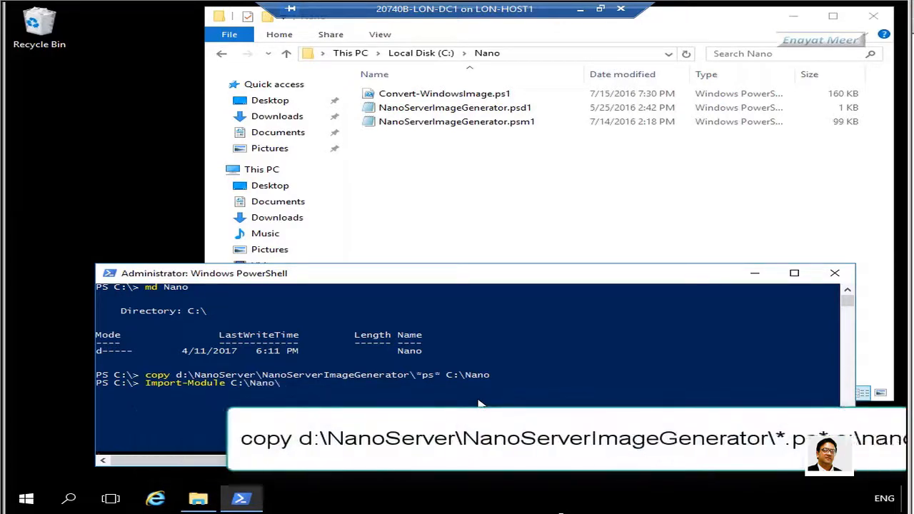
{"action": "type", "text": "NanoSer"}
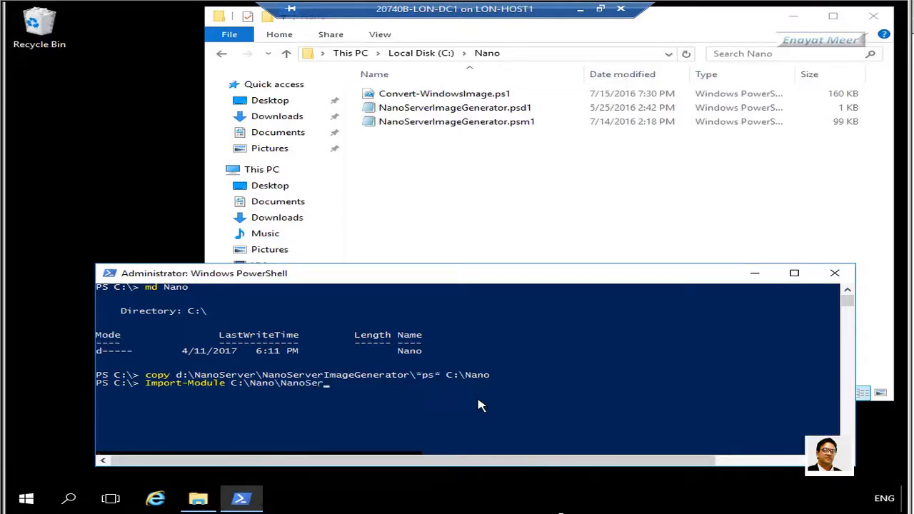
{"action": "type", "text": "verIma"}
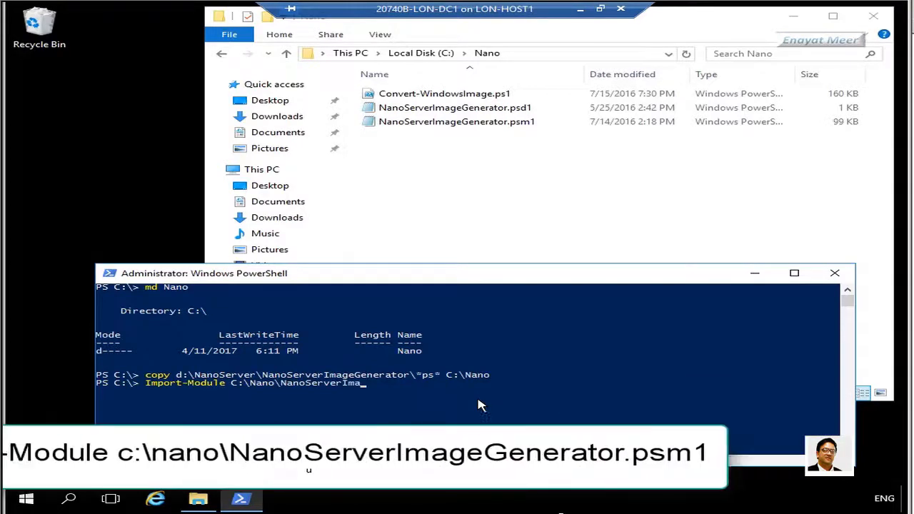
{"action": "type", "text": "geGenerator"}
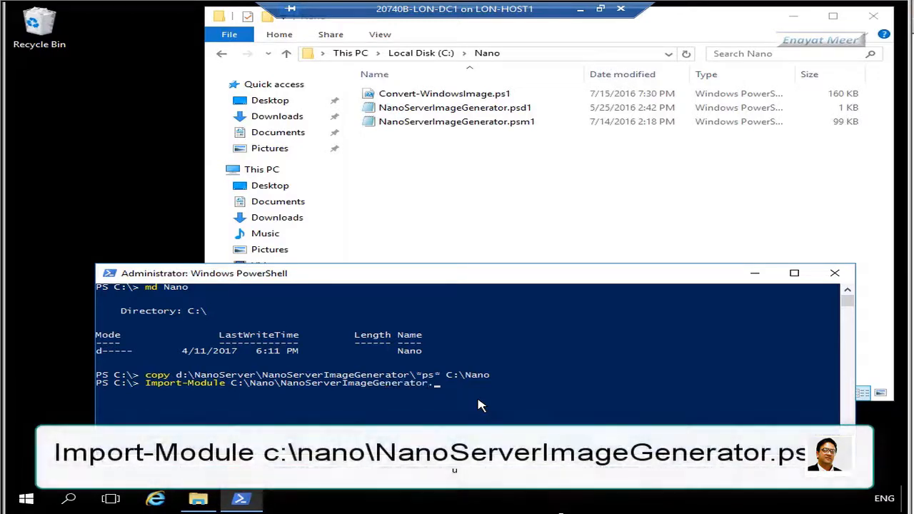
{"action": "type", "text": ".psm"}
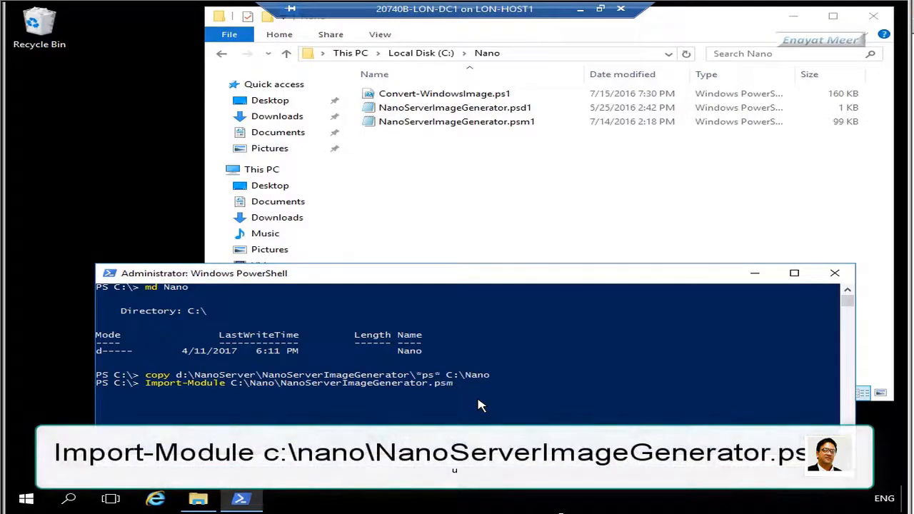
{"action": "type", "text": "1"}
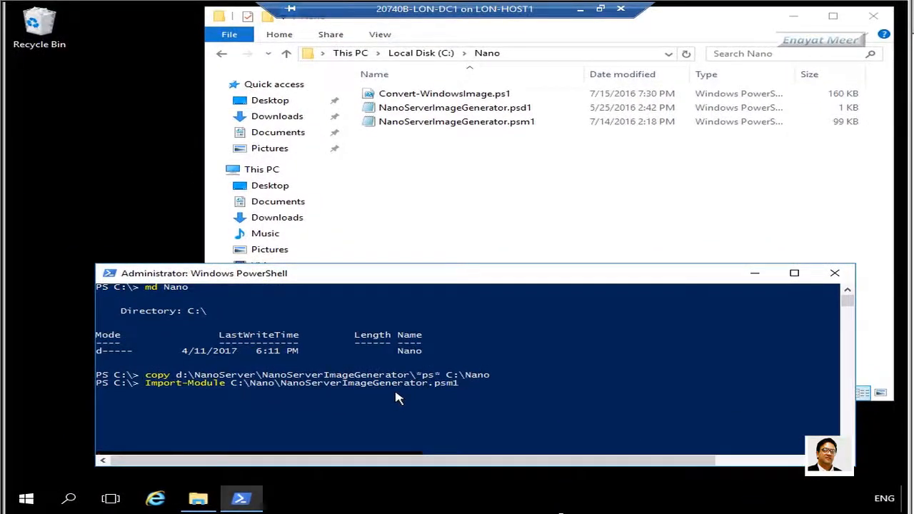
{"action": "left_click", "coordinate": [469, 387]}
{"action": "key", "text": "Escape"}
{"action": "key", "text": "Return"}
{"action": "left_click_drag", "start_coordinate": [539, 279], "coordinate": [519, 173]}
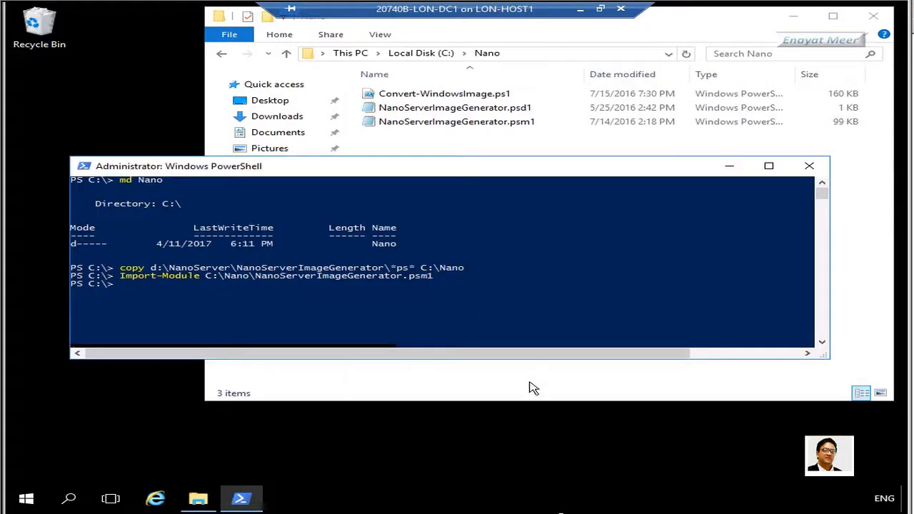
Type New-NanoServerImage with pasted Standard edition, D:\ media, NANO-SVR1 and IIS package parameters
{"action": "left_click", "coordinate": [233, 311]}
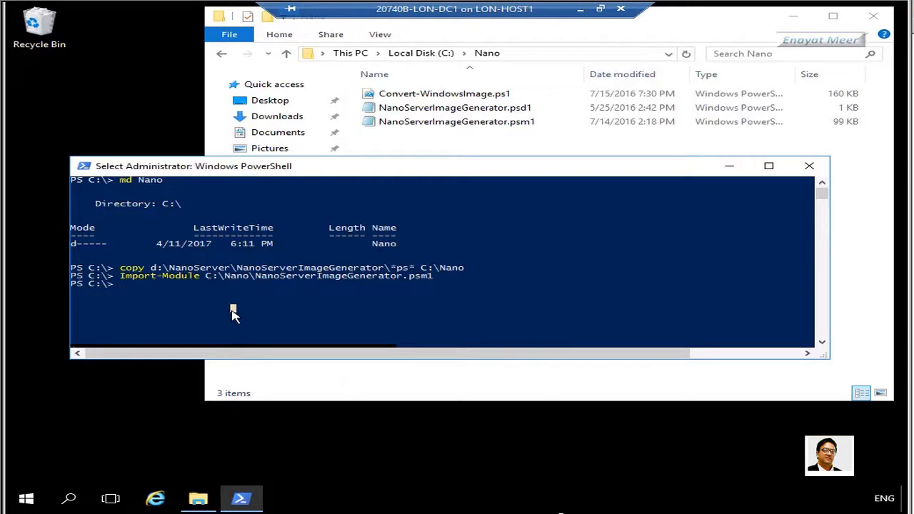
{"action": "key", "text": "Escape"}
{"action": "type", "text": "New"}
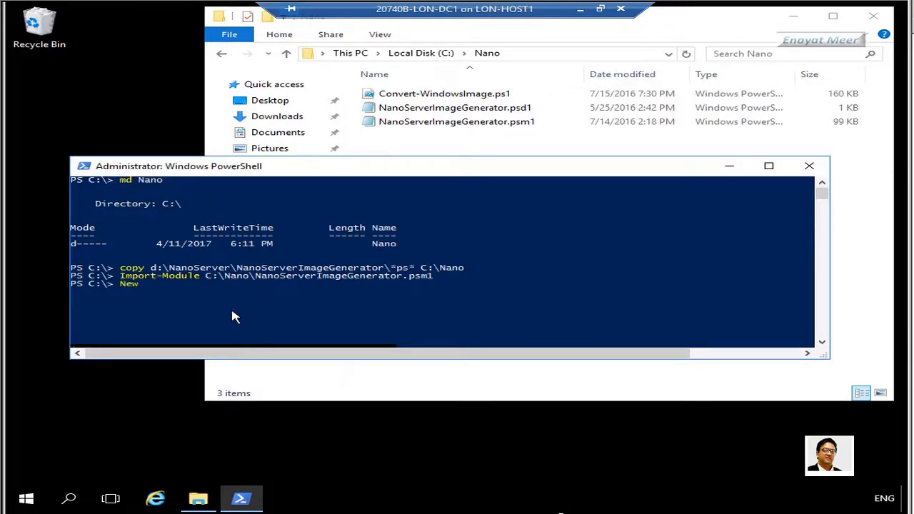
{"action": "type", "text": "-Nan"}
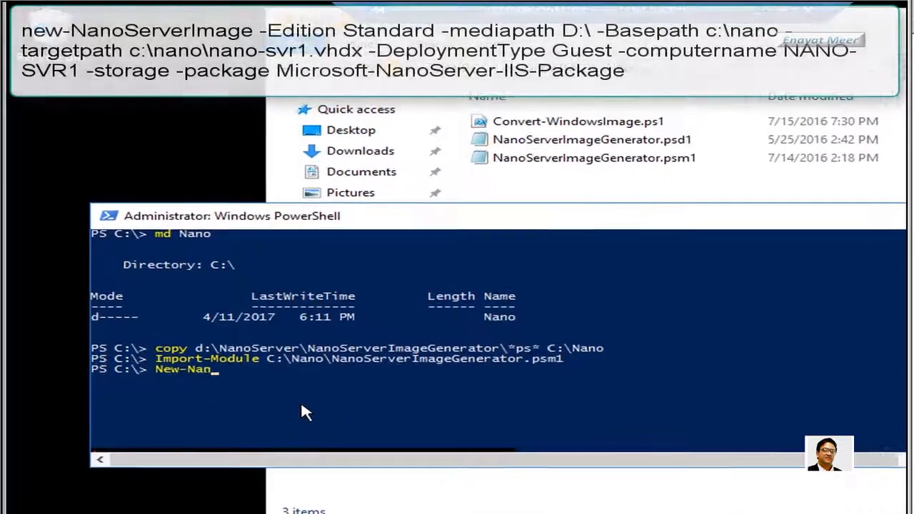
{"action": "type", "text": "oServer"}
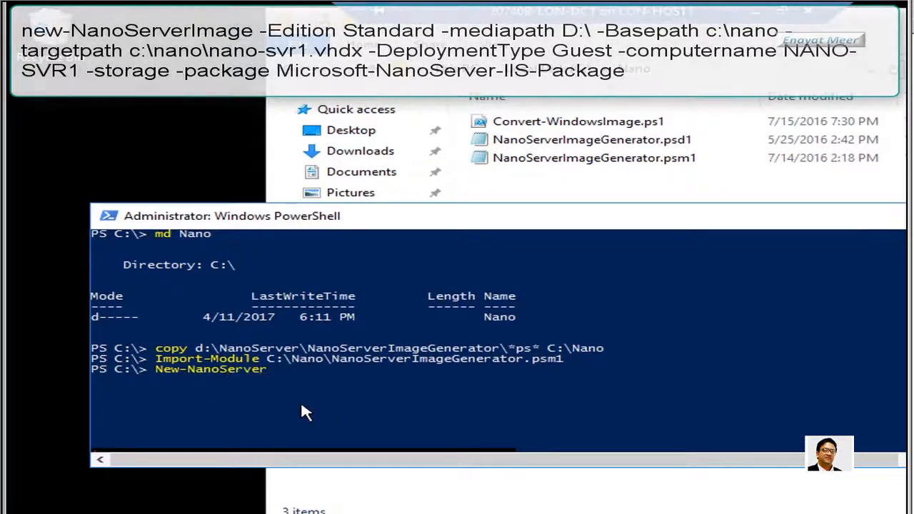
{"action": "type", "text": "Image"}
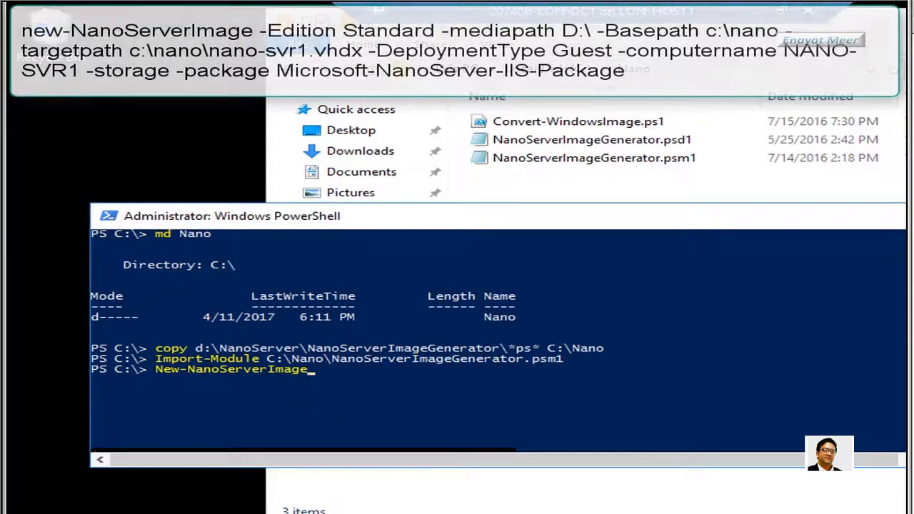
{"action": "type", "text": "-Edition Standard -mediapath D:\\ -Basepath c:\\Nano -targetpath c:\\nano\\nano-svr1.vhdx -DeploymentType Guest -computername NANO-SVR1 -storage -package Microsoft-NanoServer-"}
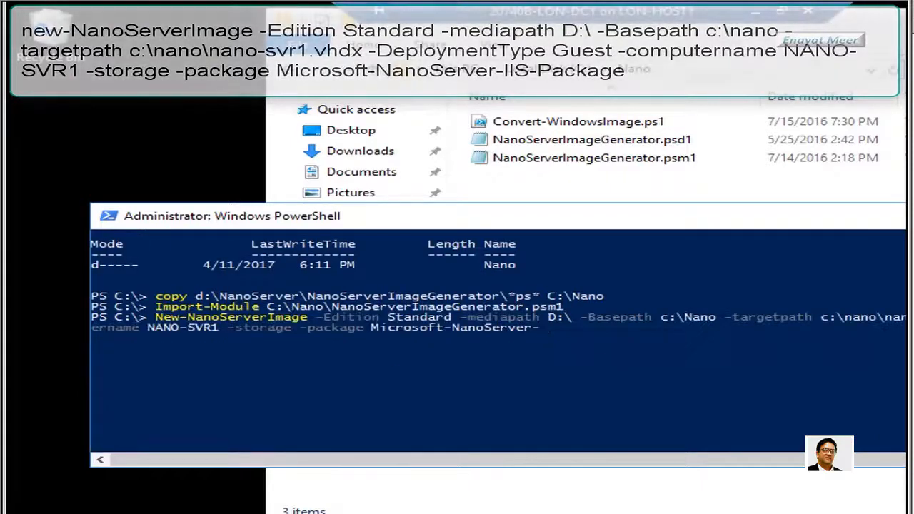
{"action": "left_click", "coordinate": [610, 354]}
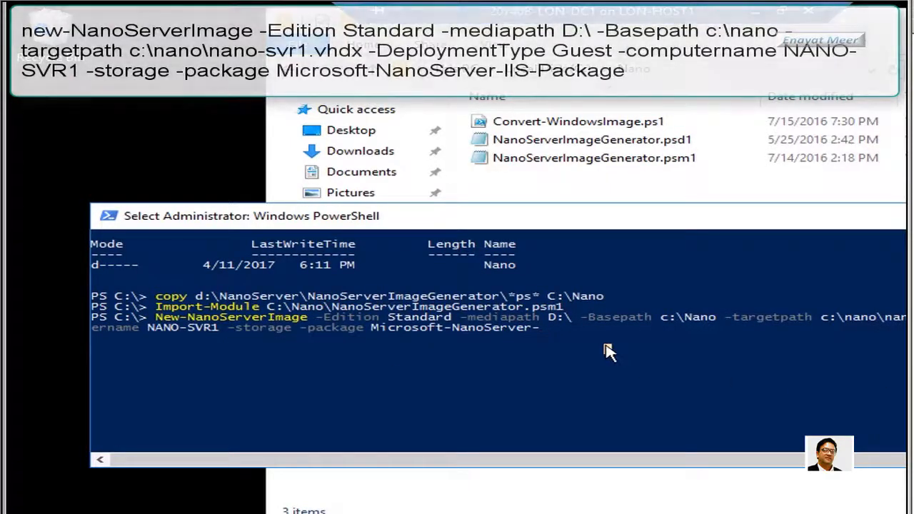
{"action": "key", "text": "Escape"}
{"action": "type", "text": "IIS"}
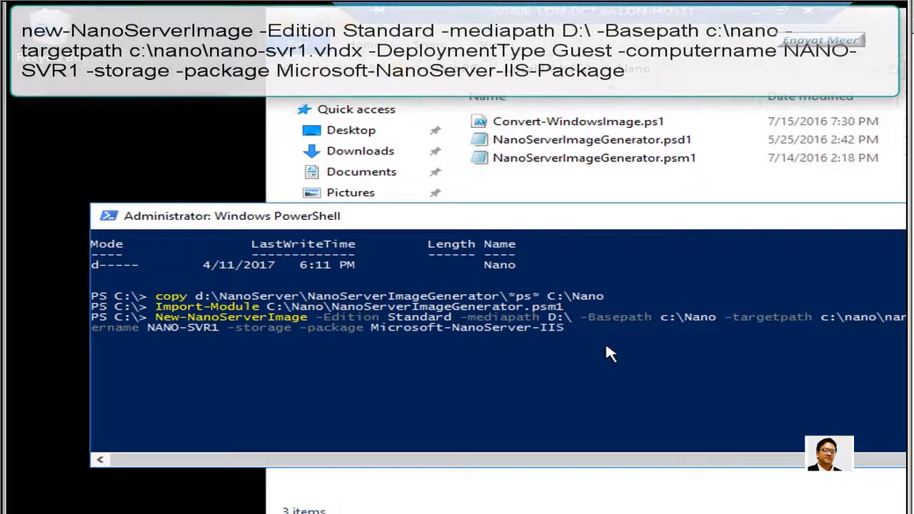
{"action": "type", "text": "-Pa"}
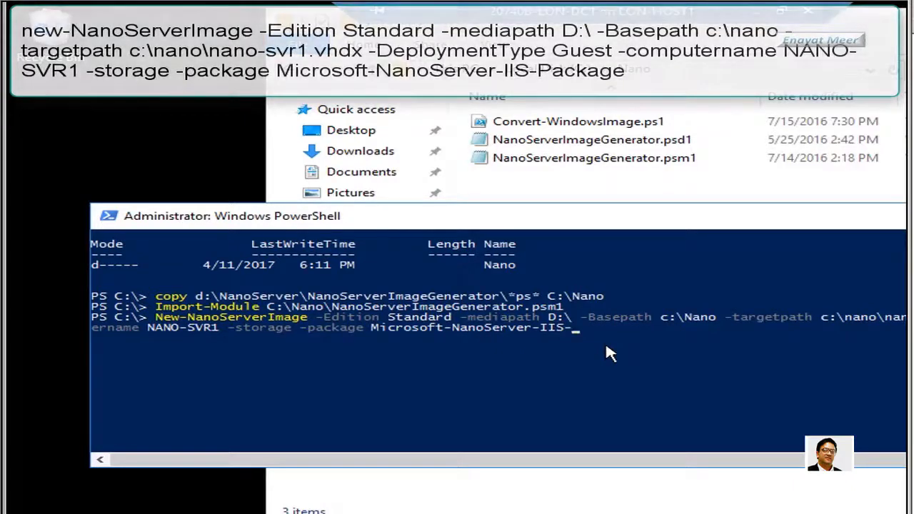
{"action": "type", "text": "cksge"}
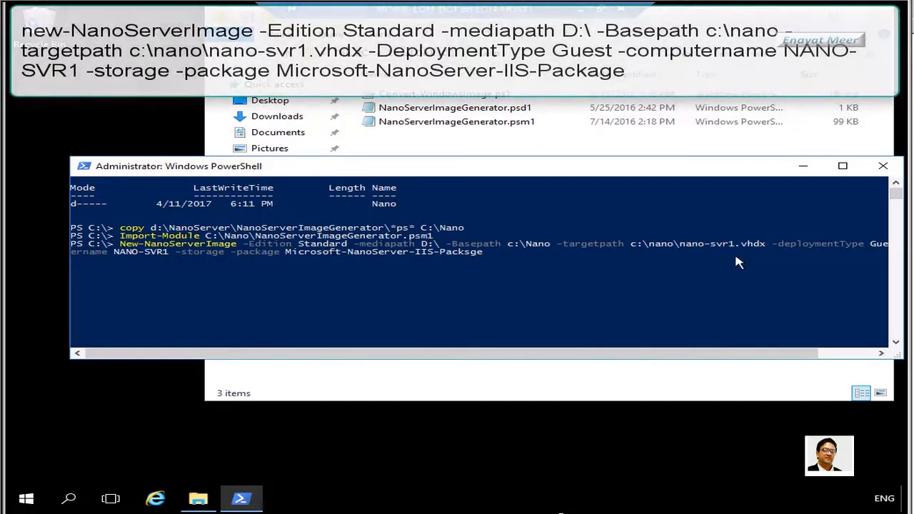
Run the image build with the administrator password, rerunning with Microsoft-NanoServer-IIS-Package until it reports Done
{"action": "key", "text": "Return"}
{"action": "type", "text": "********"}
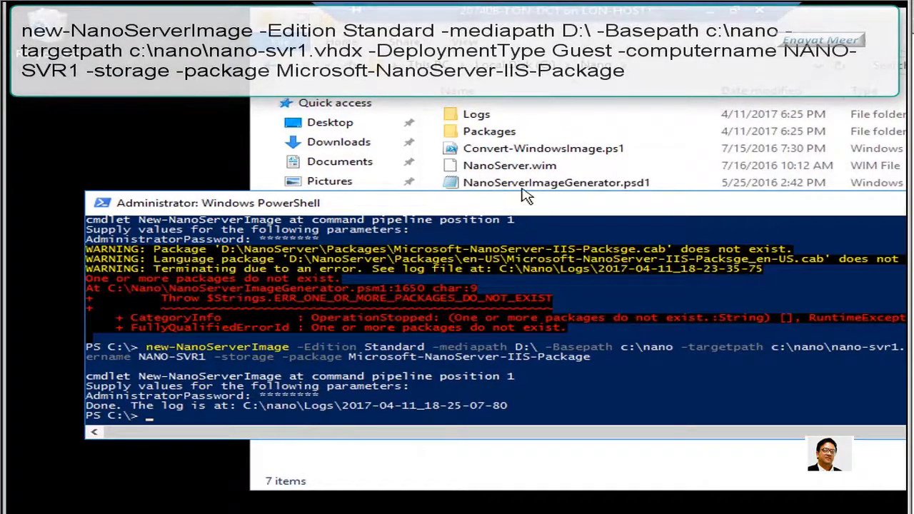
Check in nano-svr1.vhdx's Properties that the file is 547 MB, then close them
{"action": "left_click_drag", "start_coordinate": [730, 199], "coordinate": [711, 284]}
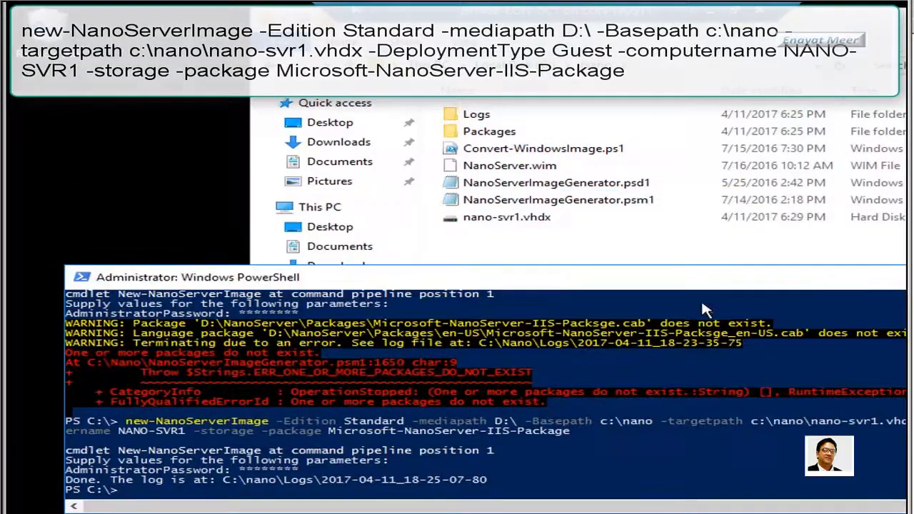
{"action": "left_click", "coordinate": [525, 223]}
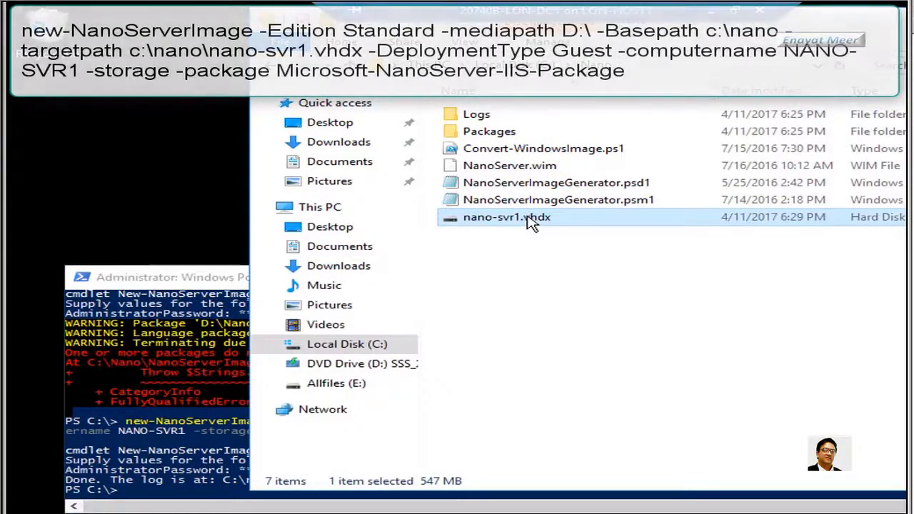
{"action": "right_click", "coordinate": [528, 218]}
{"action": "left_click", "coordinate": [593, 432]}
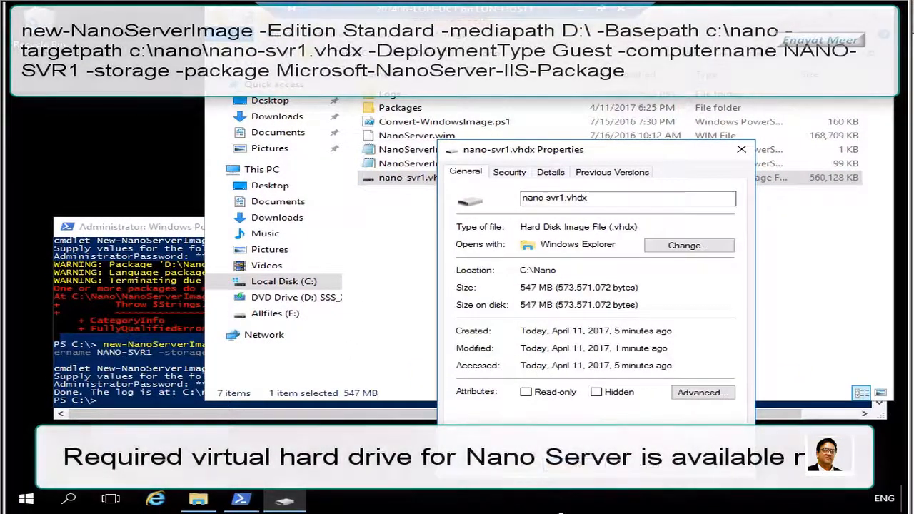
{"action": "left_click", "coordinate": [645, 466]}
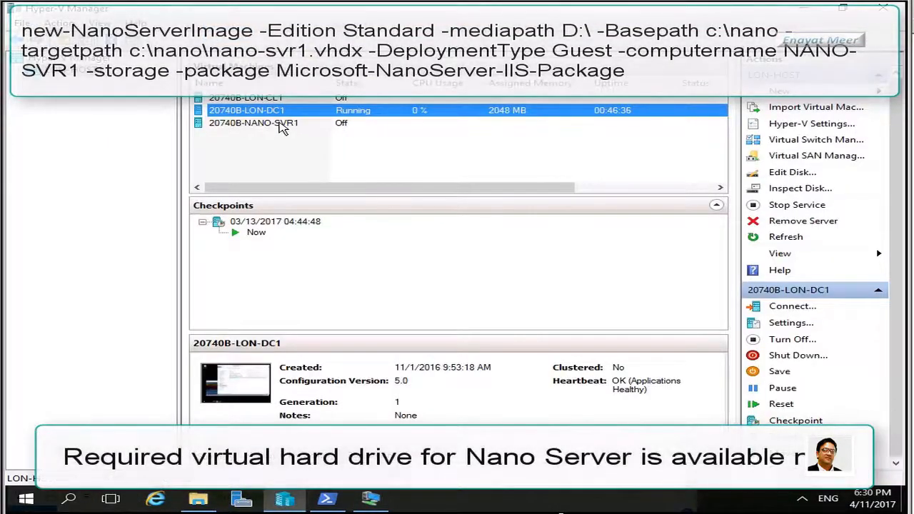
Connect to 20740B-NANO-SVR1 from its context menu and start the virtual machine
{"action": "left_click", "coordinate": [282, 127]}
{"action": "right_click", "coordinate": [283, 126]}
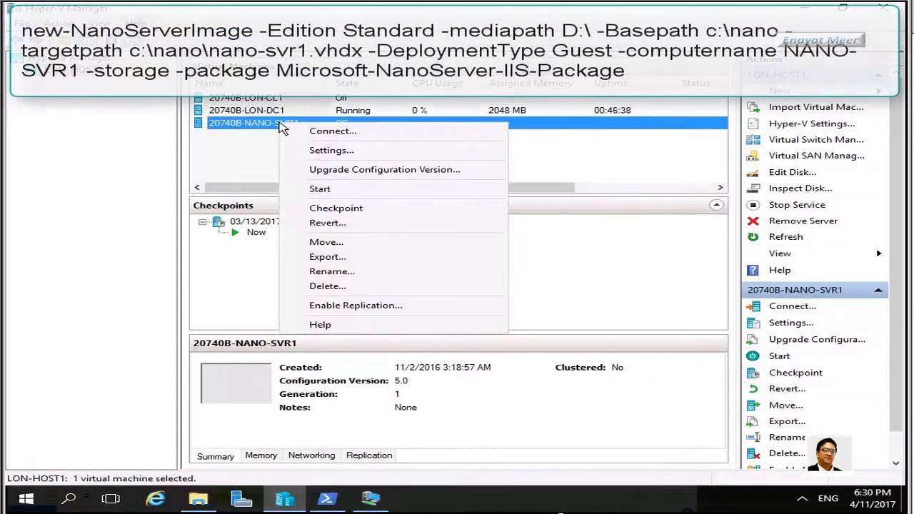
{"action": "left_click", "coordinate": [321, 143]}
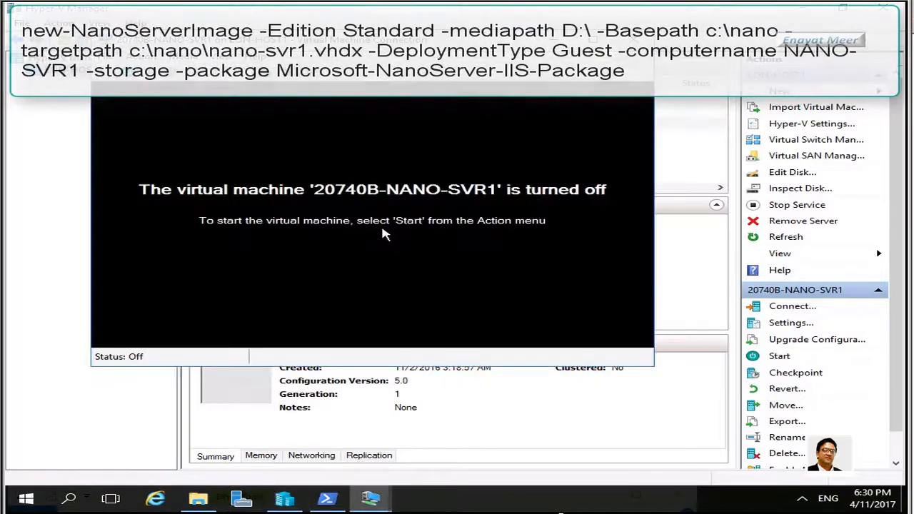
{"action": "left_click", "coordinate": [126, 72]}
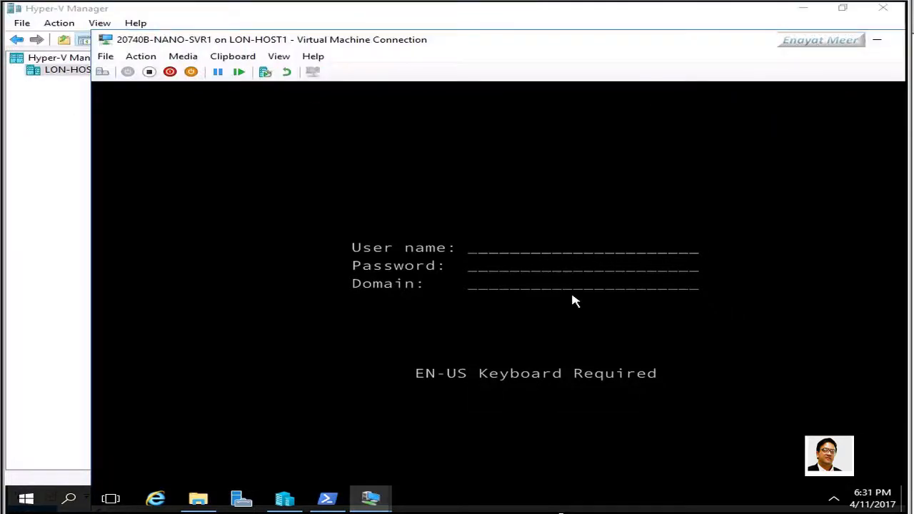
Log on to NANO-SVR1 as Administrator with the account password
{"action": "type", "text": "Administ"}
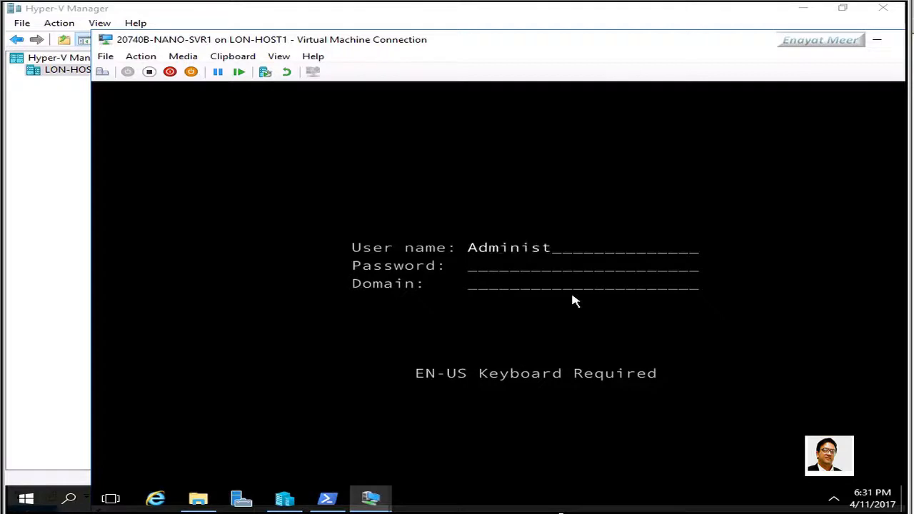
{"action": "type", "text": "rator"}
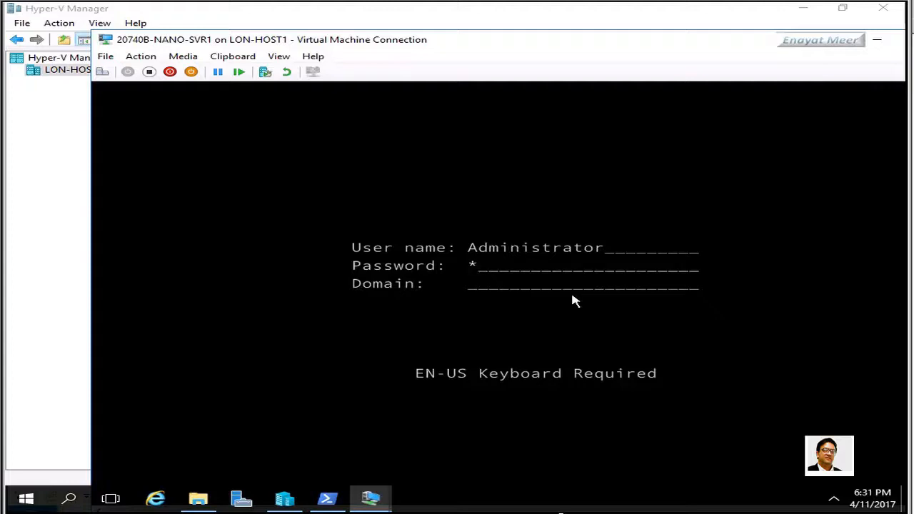
{"action": "type", "text": "**"}
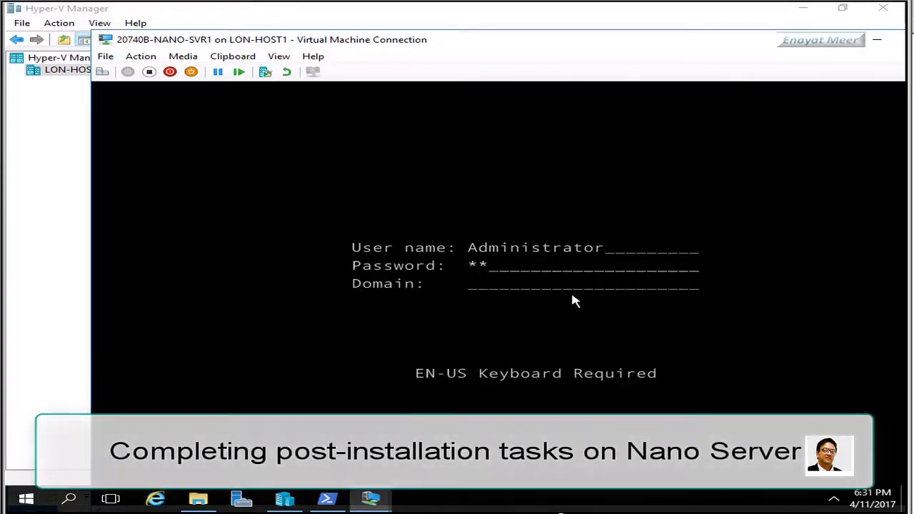
{"action": "type", "text": "******"}
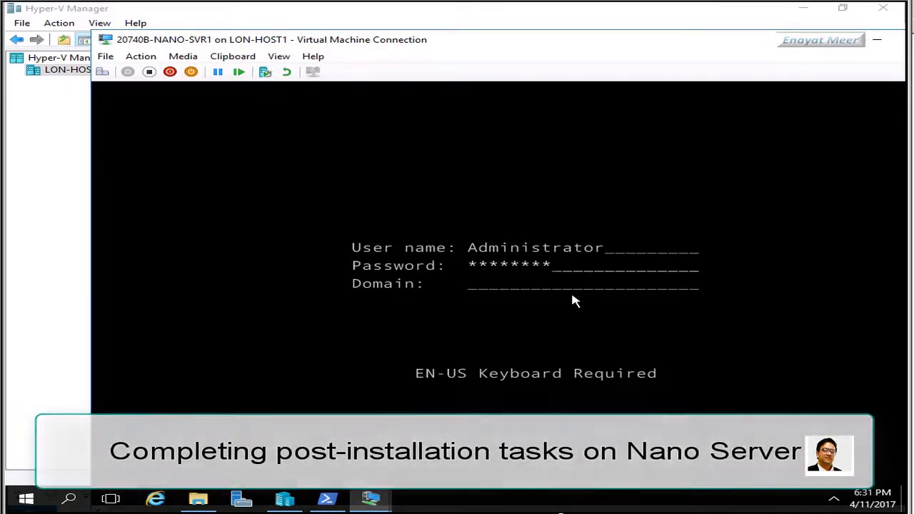
{"action": "key", "text": "Return"}
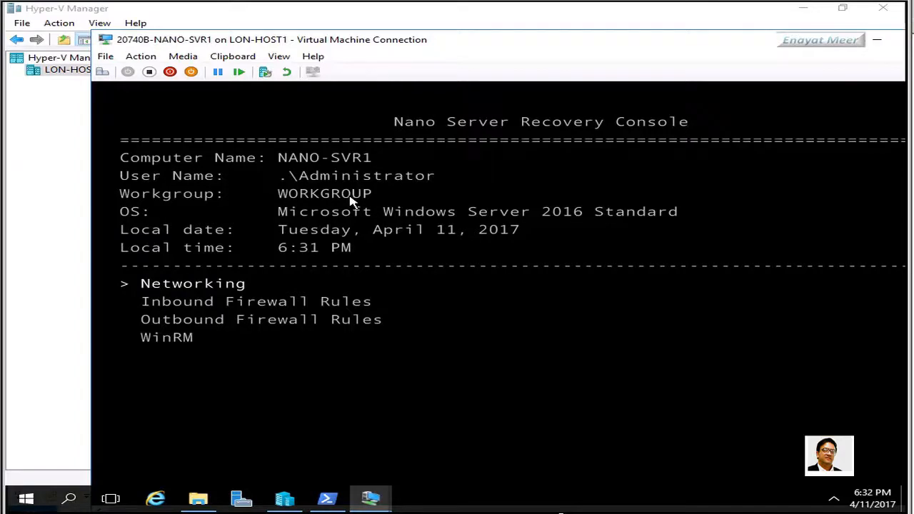
View the single Ethernet adapter under Networking, then back out of Network Settings
{"action": "key", "text": "Return"}
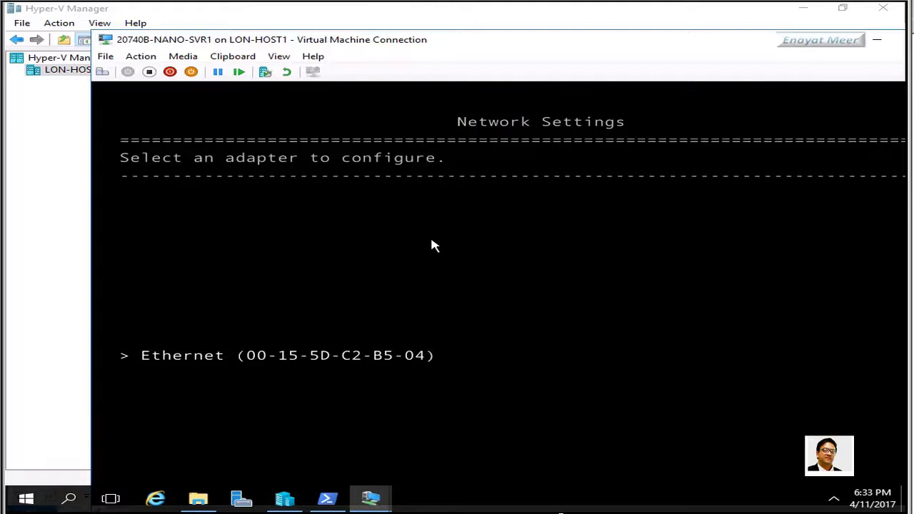
{"action": "key", "text": "Escape"}
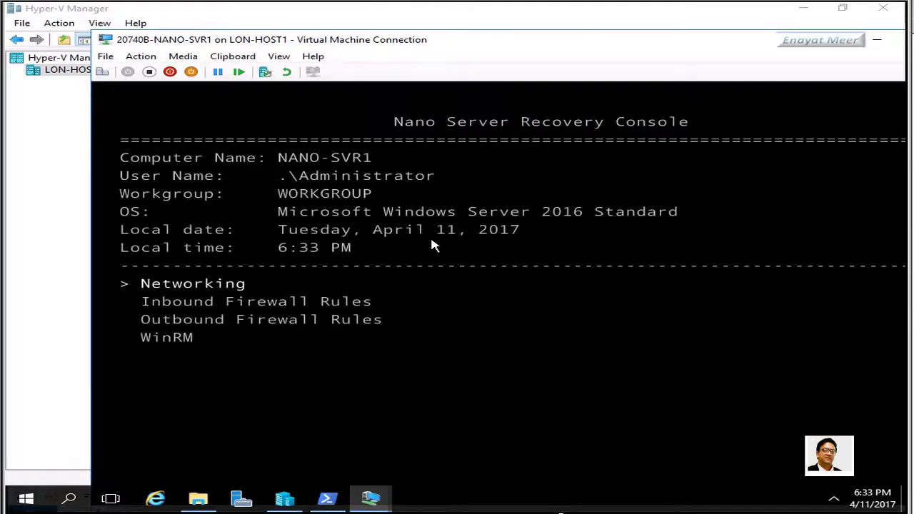
{"action": "key", "text": "Escape"}
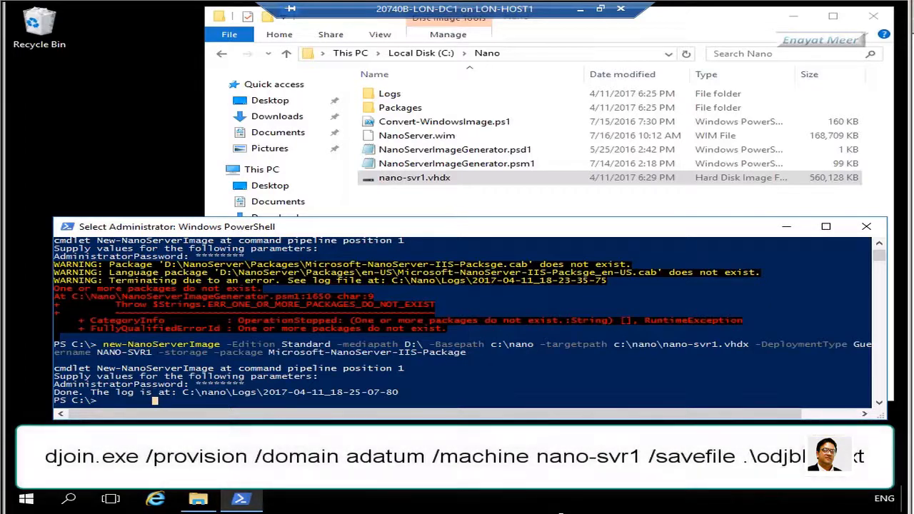
Run djoin.exe /provision for machine nano-svr1 in domain adatum, saving .\odjblob.txt
{"action": "type", "text": "djoin.exe /provision /domain adatum /machine nano-svr1 /savefile .\\odjblob.txt"}
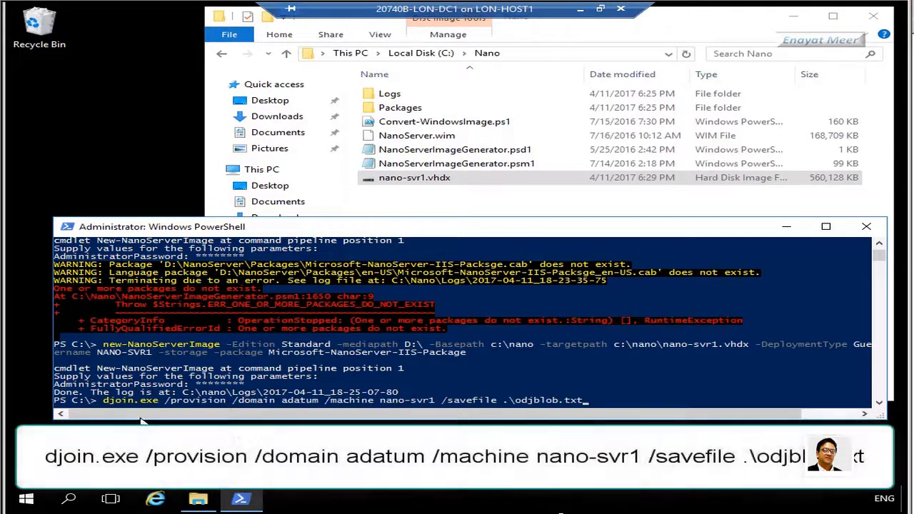
{"action": "left_click", "coordinate": [627, 398]}
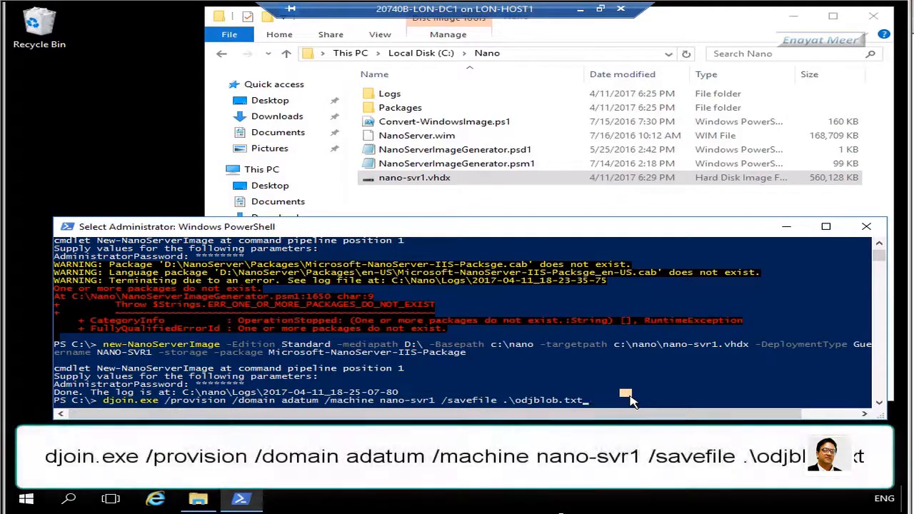
{"action": "key", "text": "Escape"}
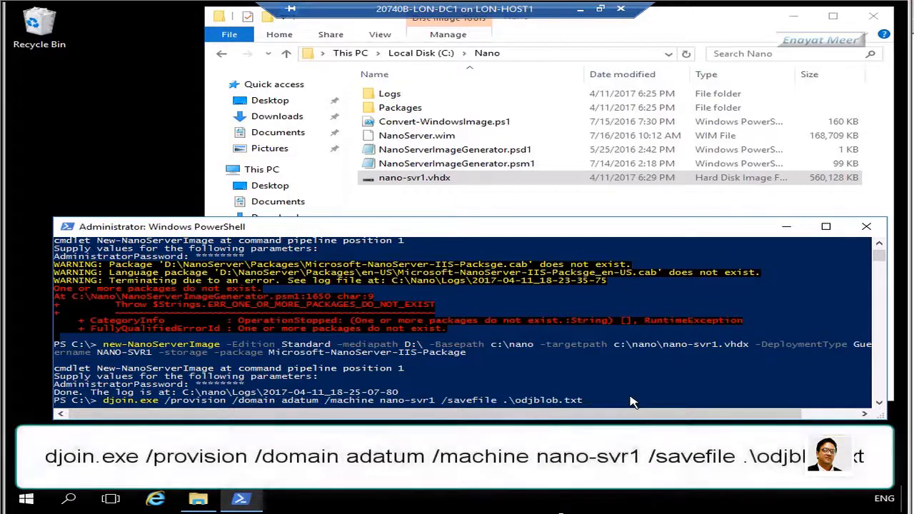
{"action": "key", "text": "Return"}
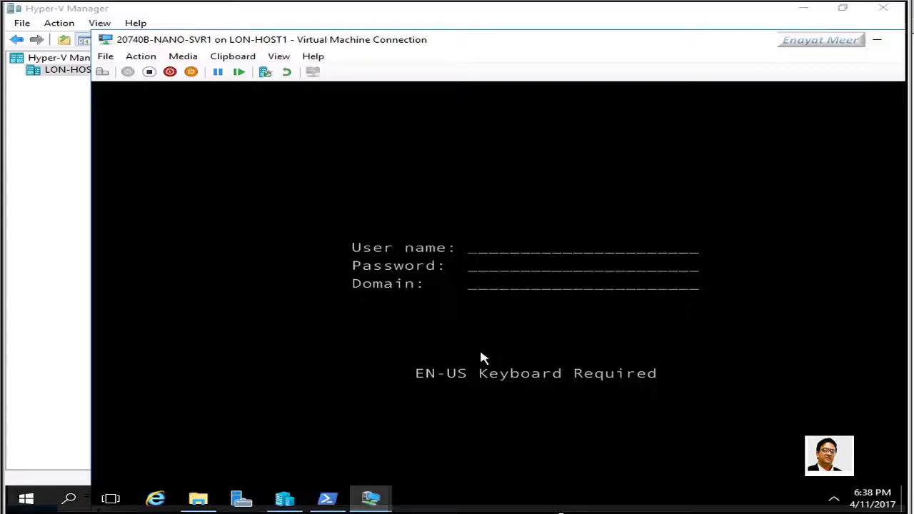
Sign in to NANO-SVR1 as administrator and go to Networking, then the Ethernet adapter's settings
{"action": "type", "text": "administrator"}
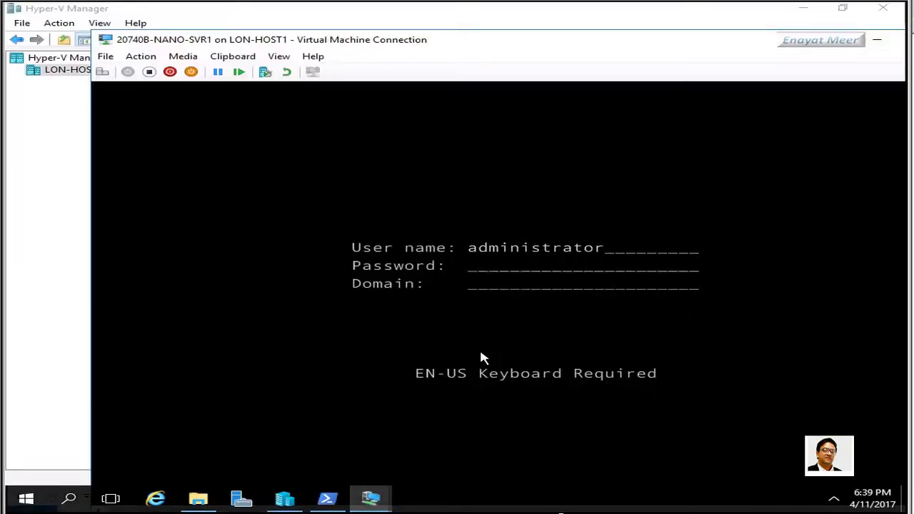
{"action": "key", "text": "Tab"}
{"action": "type", "text": "*"}
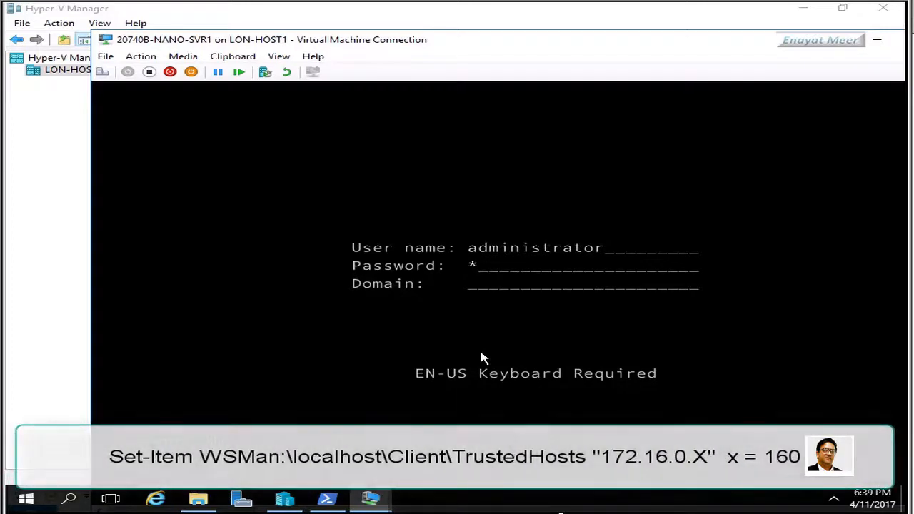
{"action": "type", "text": "*******"}
{"action": "key", "text": "Return"}
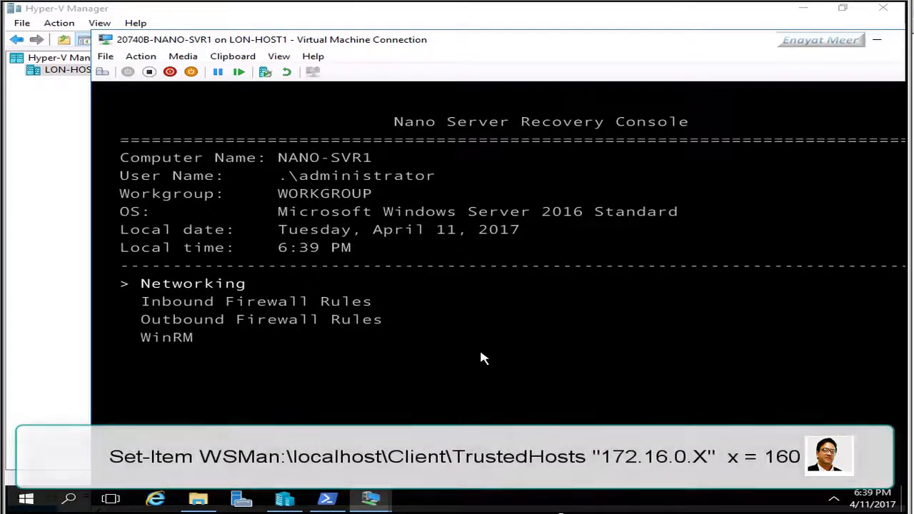
{"action": "key", "text": "Return"}
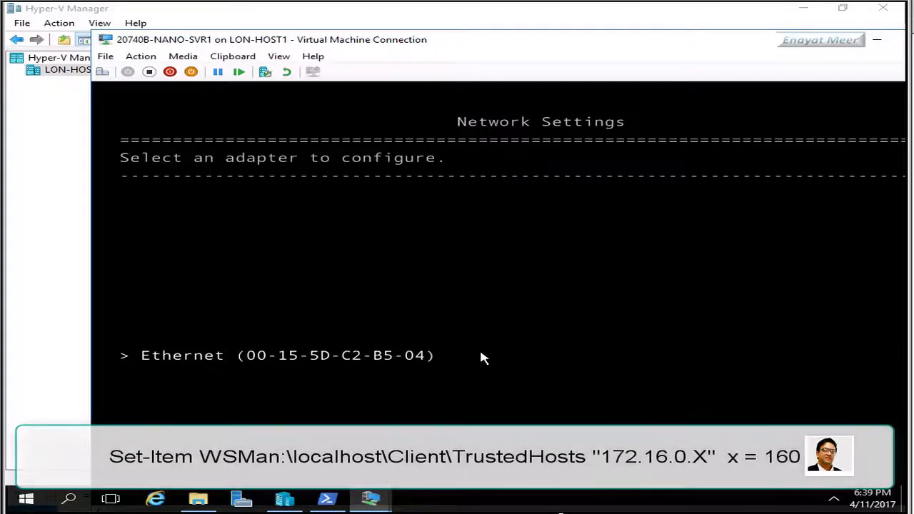
{"action": "key", "text": "Return"}
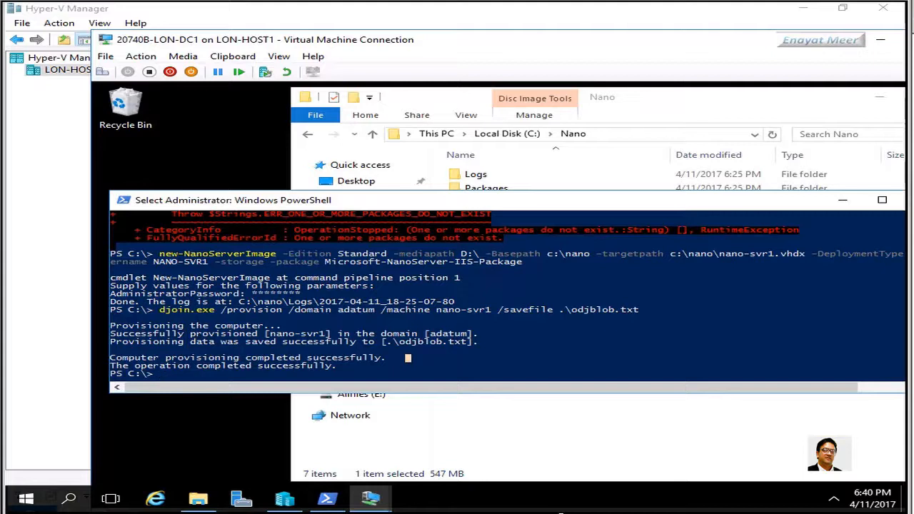
Set WSMan:\localhost\Client\TrustedHosts to "172.16.0.160" and confirm the change with y
{"action": "type", "text": "Set-Item WSMan:\\localhost\\Client\\TrustedHosts \"172.16.0.X\""}
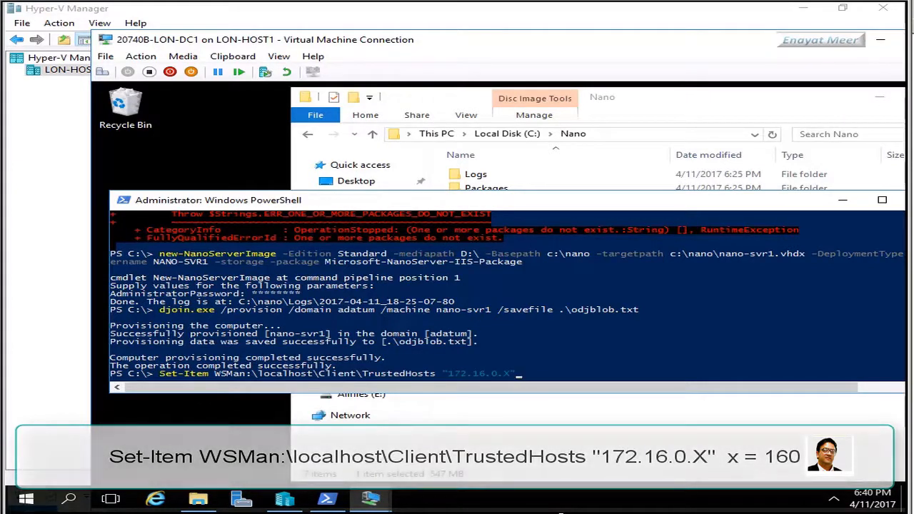
{"action": "left_click", "coordinate": [664, 367]}
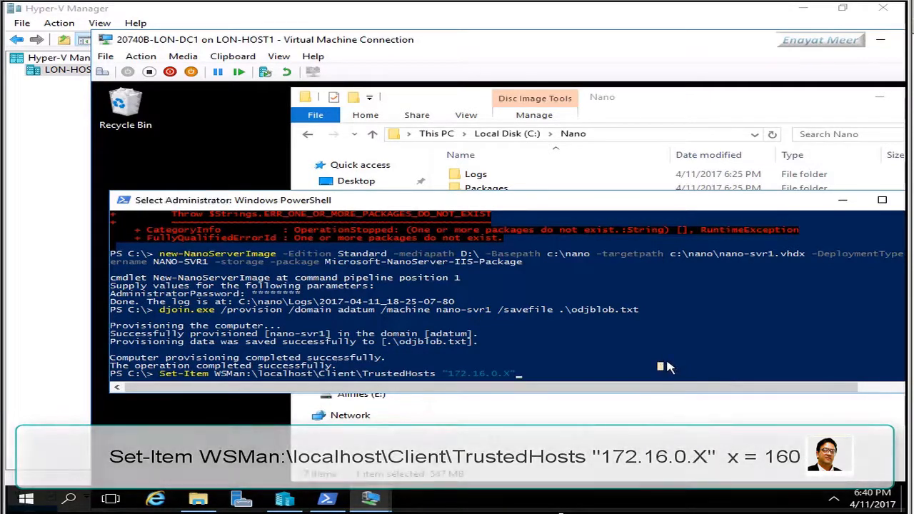
{"action": "key", "text": "Left"}
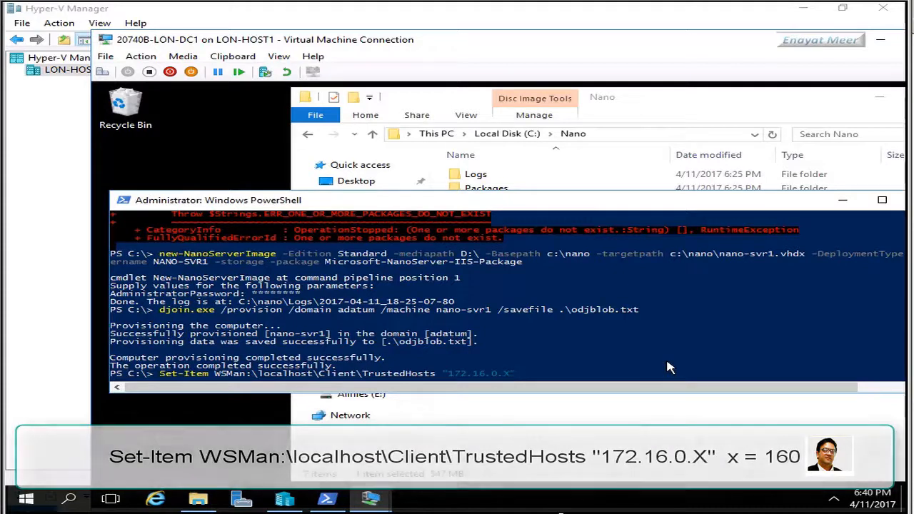
{"action": "key", "text": "BackSpace"}
{"action": "key", "text": "BackSpace"}
{"action": "type", "text": "\""}
{"action": "key", "text": "Left"}
{"action": "key", "text": "Left"}
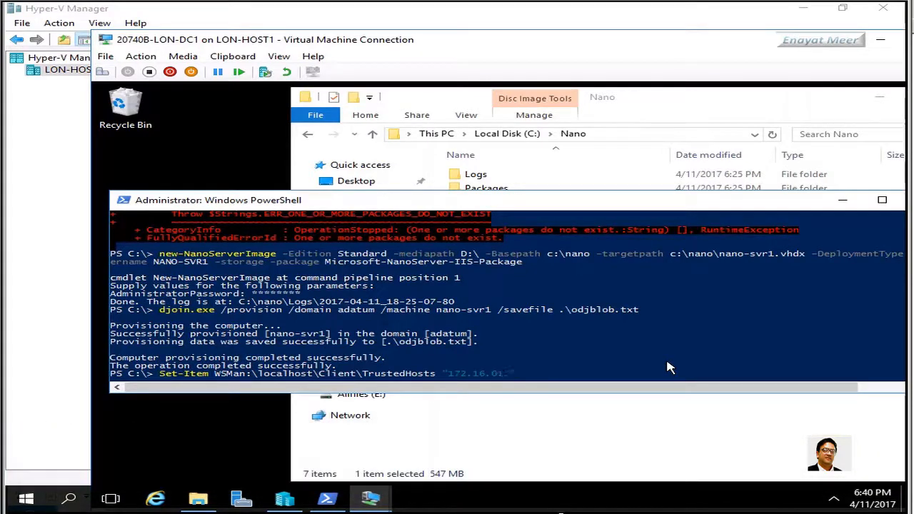
{"action": "type", "text": "60"}
{"action": "key", "text": "Return"}
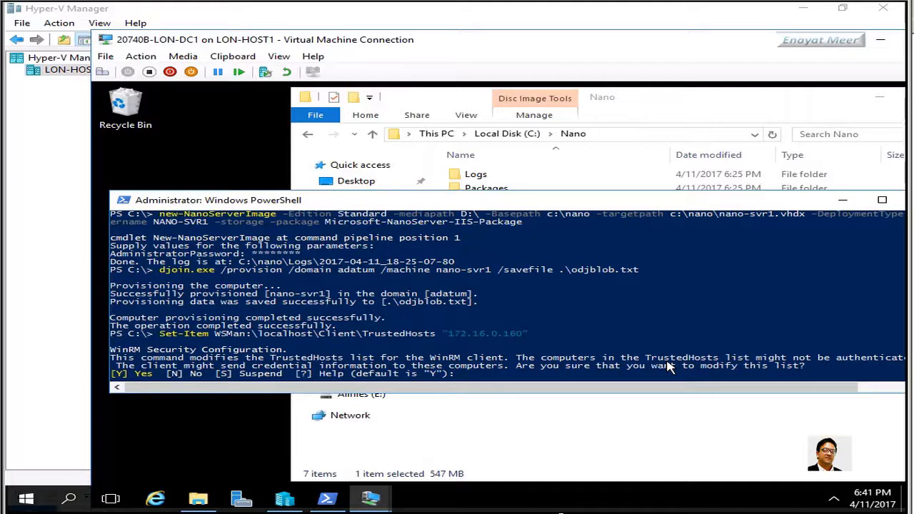
{"action": "type", "text": "y"}
{"action": "key", "text": "Return"}
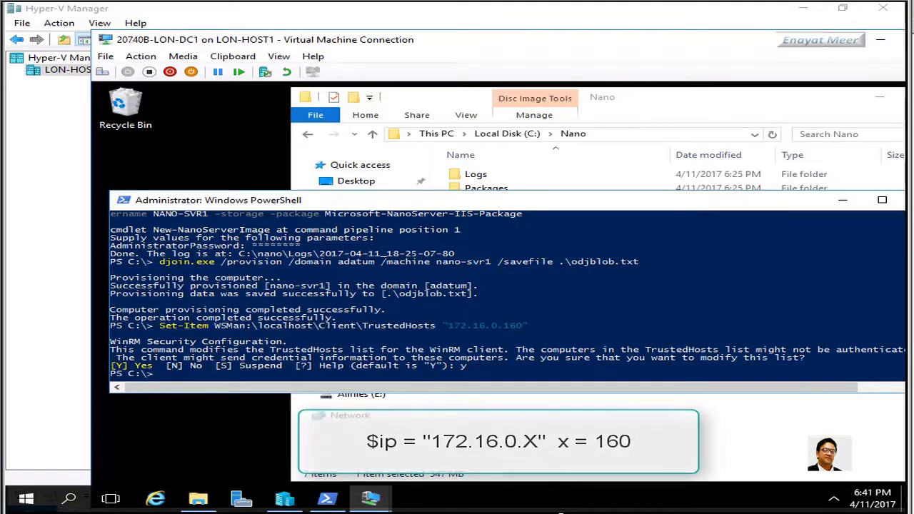
Run $ip = "172.16.0.160" to store the Nano Server address
{"action": "left_click", "coordinate": [389, 374]}
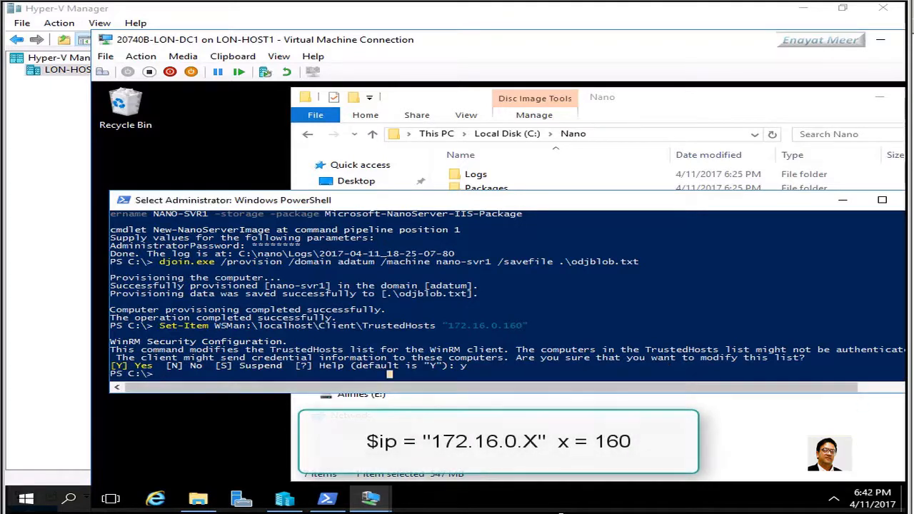
{"action": "left_click", "coordinate": [512, 374]}
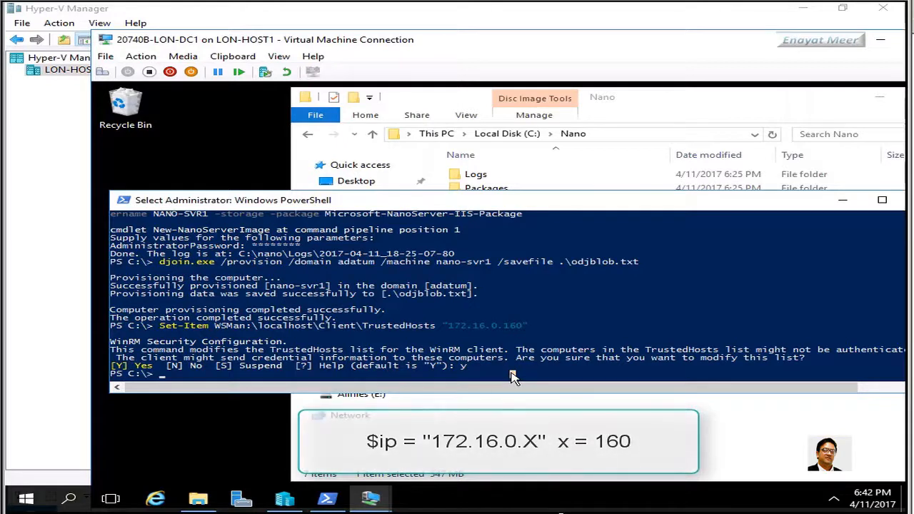
{"action": "type", "text": "$"}
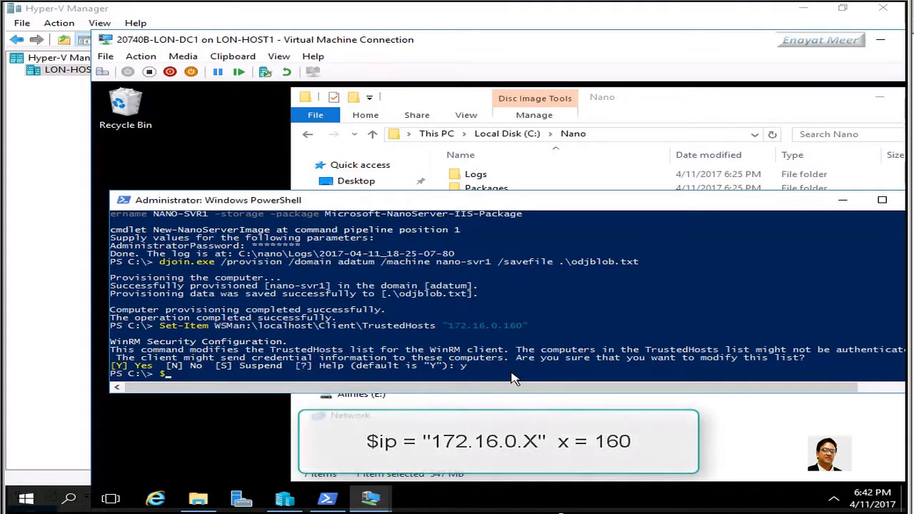
{"action": "type", "text": "ip = \"172.16.0.160\""}
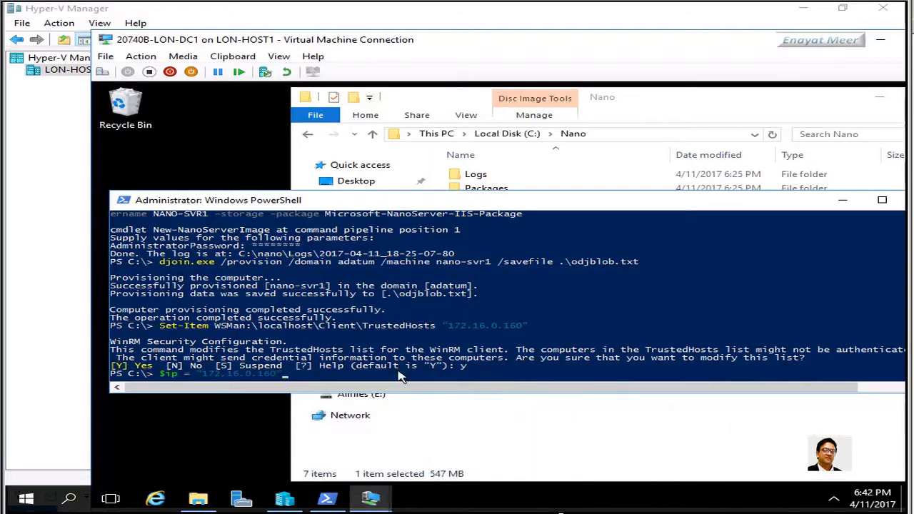
{"action": "key", "text": "Return"}
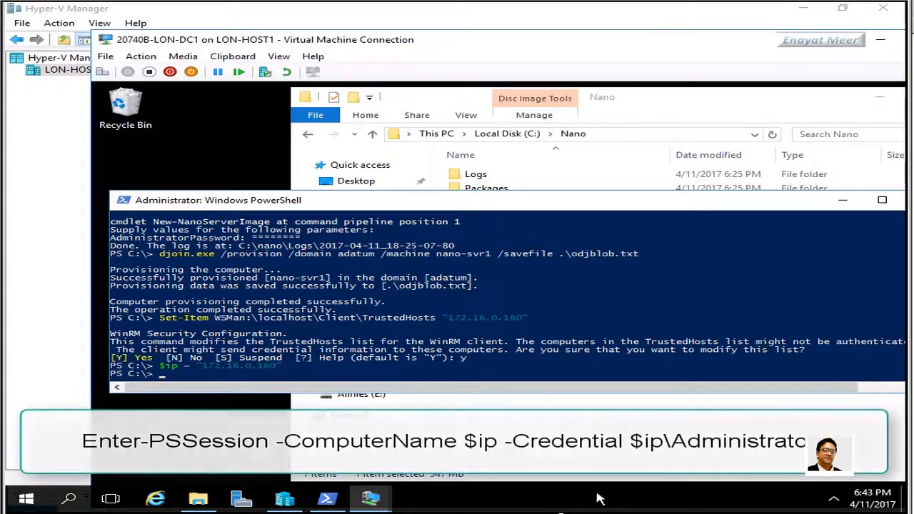
Run Enter-PSSession -ComputerName $ip -Credential $ip\Administrator and enter the Administrator password
{"action": "left_click", "coordinate": [370, 366]}
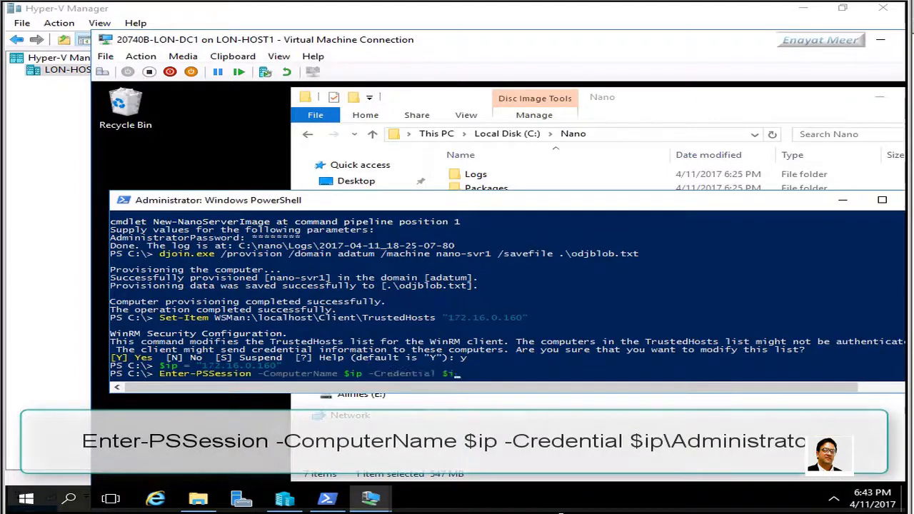
{"action": "type", "text": "p\\Administrator"}
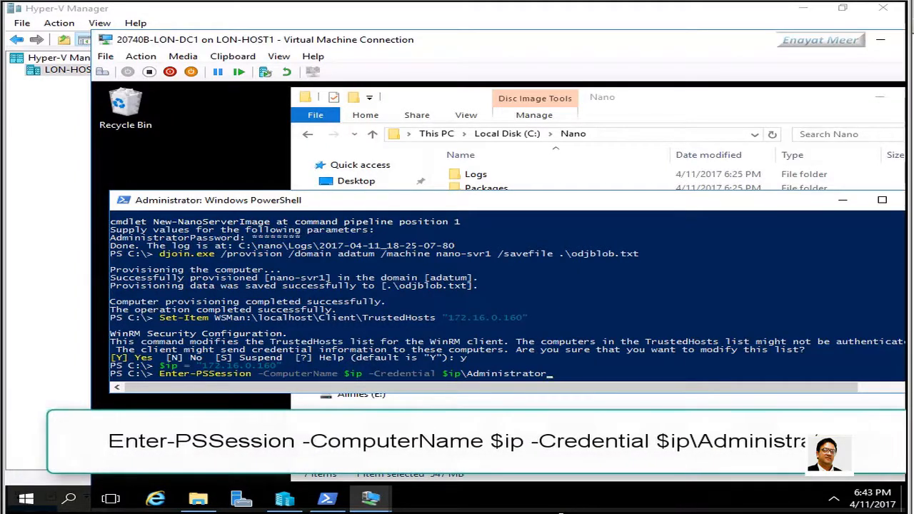
{"action": "left_click", "coordinate": [574, 369]}
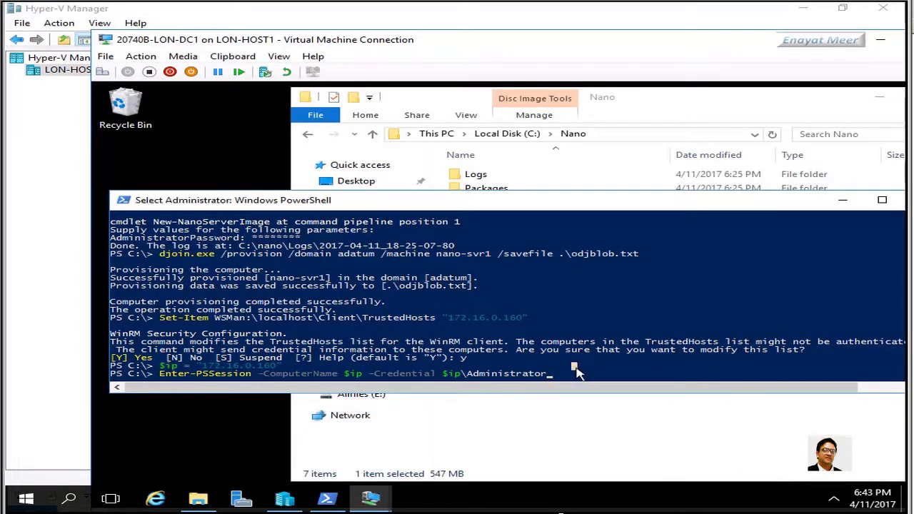
{"action": "key", "text": "Escape"}
{"action": "key", "text": "Return"}
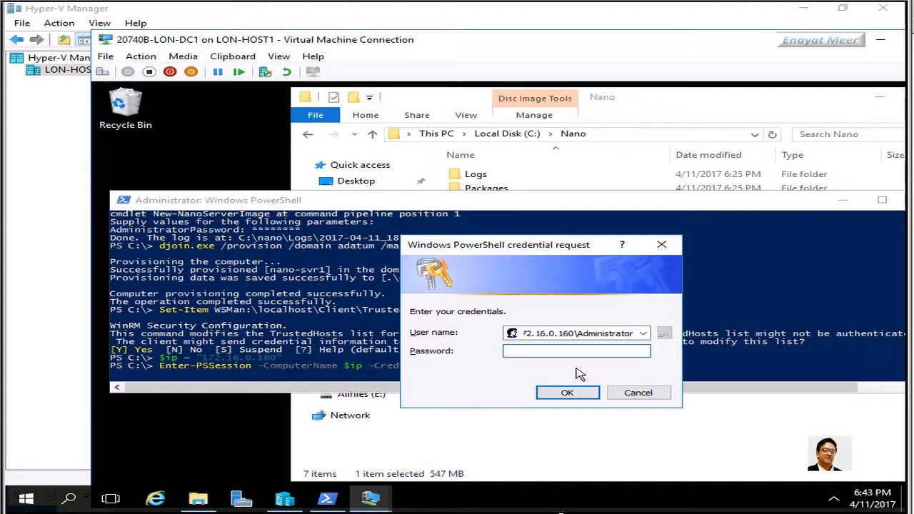
{"action": "type", "text": "Pa55w.rd"}
{"action": "left_click", "coordinate": [571, 394]}
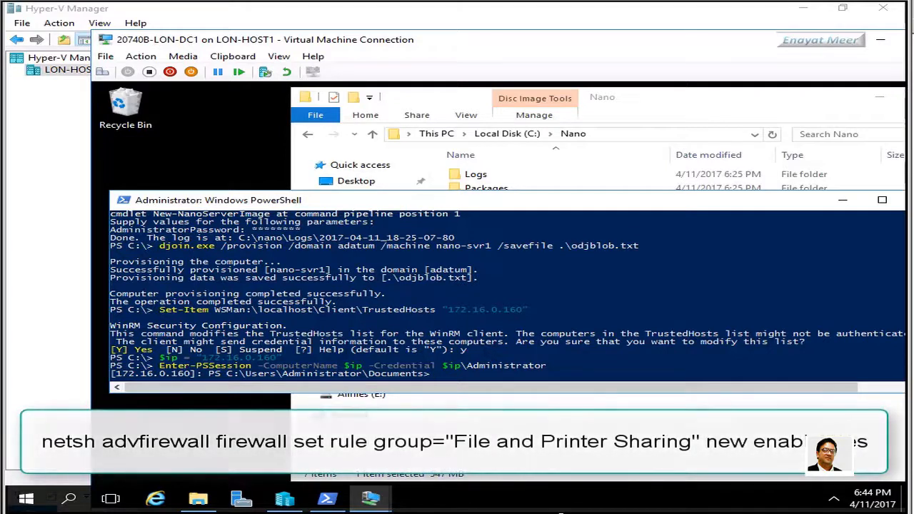
Run netsh advfirewall firewall set rule group="File and Printer Sharing" new enable=yes on the Nano Server
{"action": "left_click", "coordinate": [575, 378]}
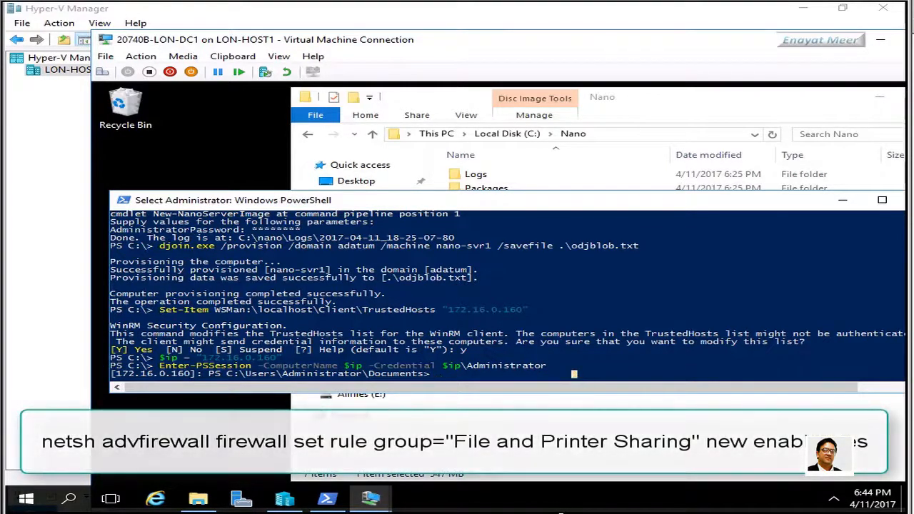
{"action": "type", "text": "netsh advfirewall firewall set rule group=\"File and Printer "}
{"action": "type", "text": "Sharing\" new enable="}
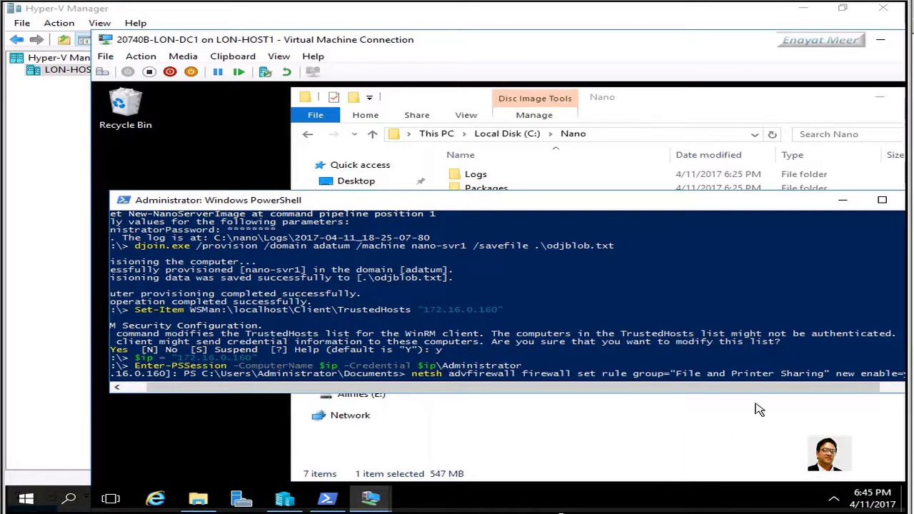
{"action": "type", "text": "yes"}
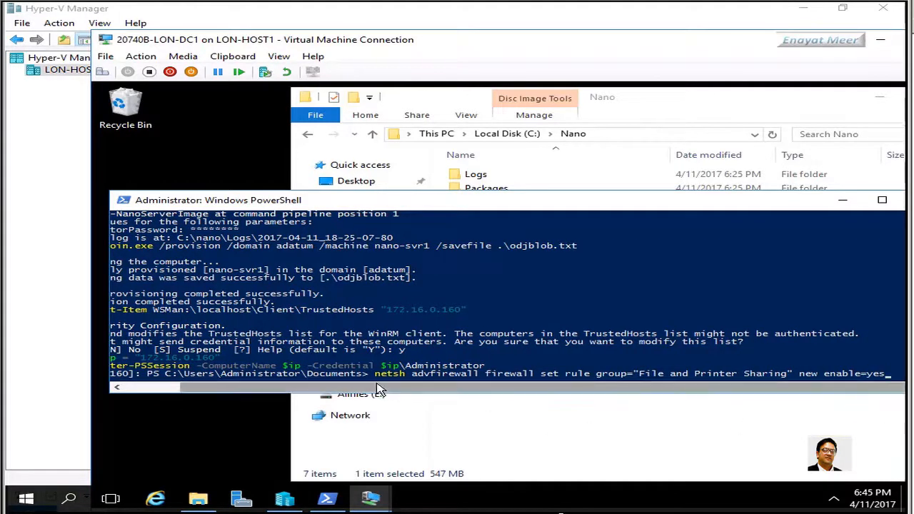
{"action": "left_click", "coordinate": [892, 374]}
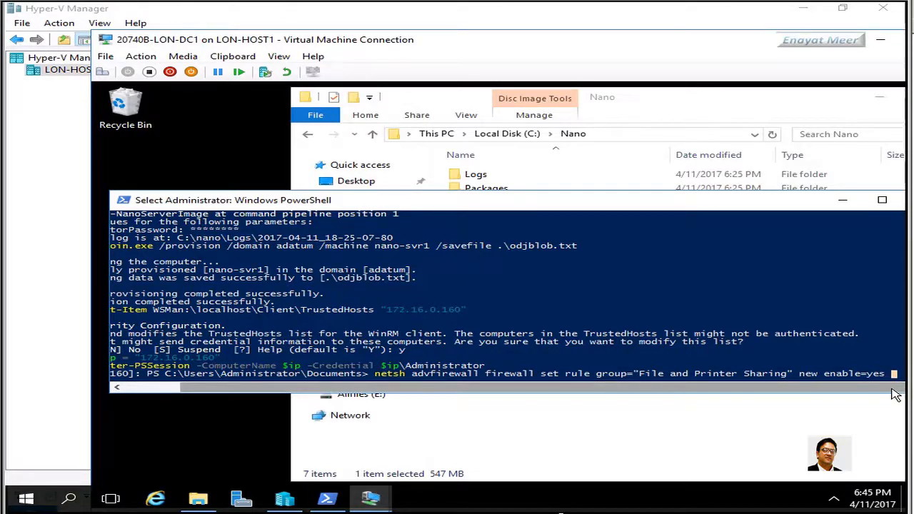
{"action": "key", "text": "Escape"}
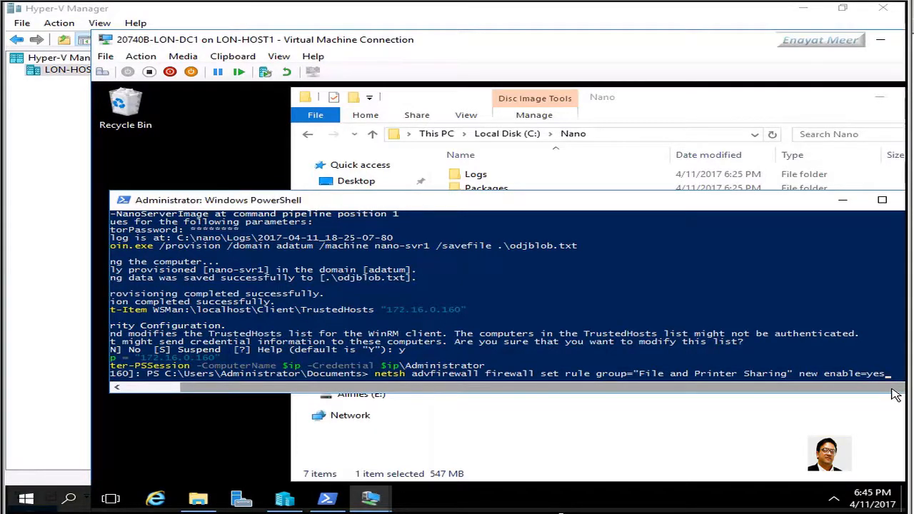
{"action": "key", "text": "Return"}
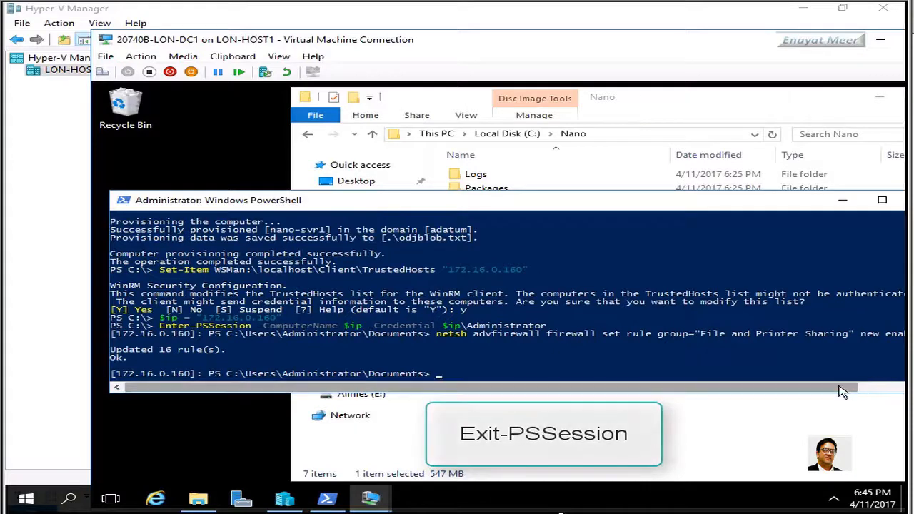
{"action": "mouse_move", "coordinate": [856, 388]}
{"action": "left_mouse_down"}
{"action": "mouse_move", "coordinate": [912, 388]}
{"action": "mouse_move", "coordinate": [855, 388]}
{"action": "left_mouse_up"}
Run Exit-PSSession to return to the local C:\ prompt
{"action": "left_click", "coordinate": [564, 359]}
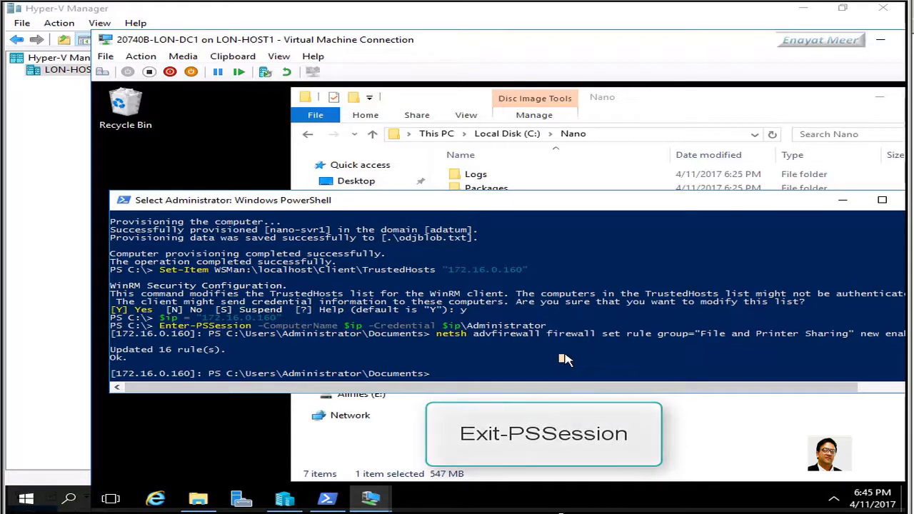
{"action": "type", "text": "Exit"}
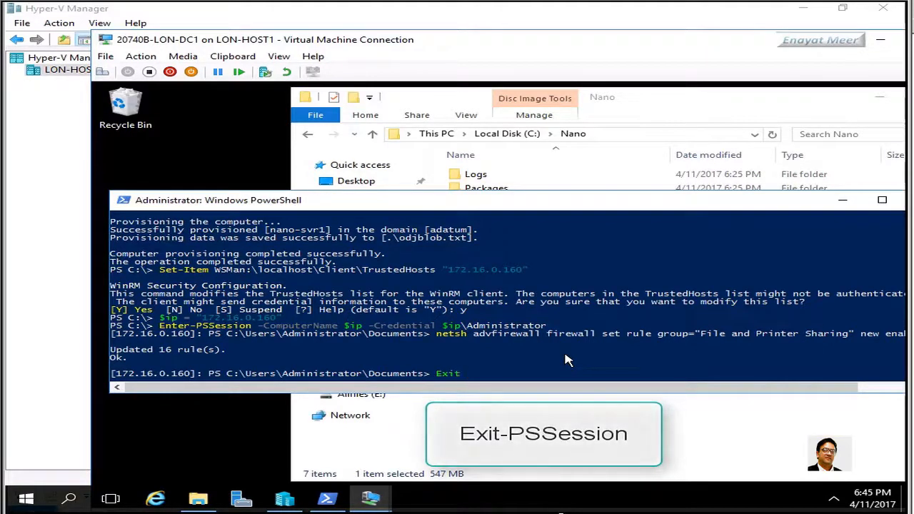
{"action": "type", "text": "-PSSession"}
{"action": "key", "text": "Return"}
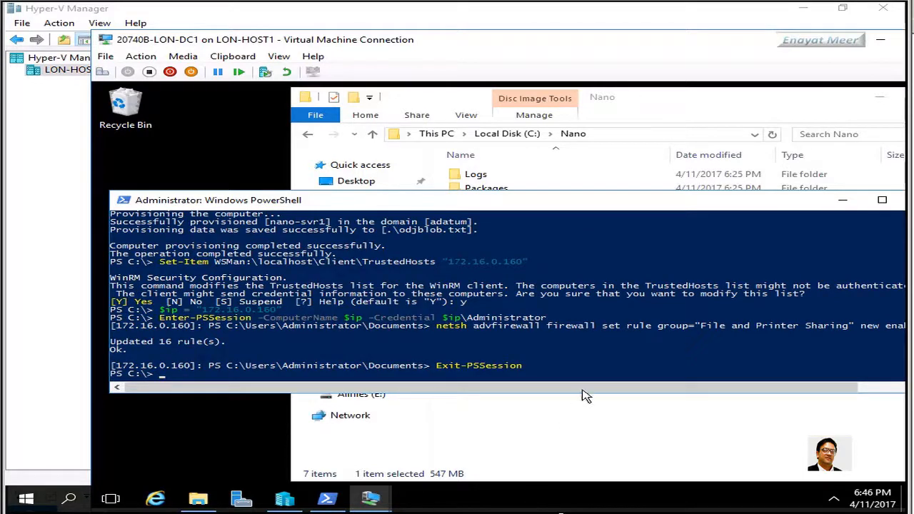
{"action": "left_click", "coordinate": [592, 365]}
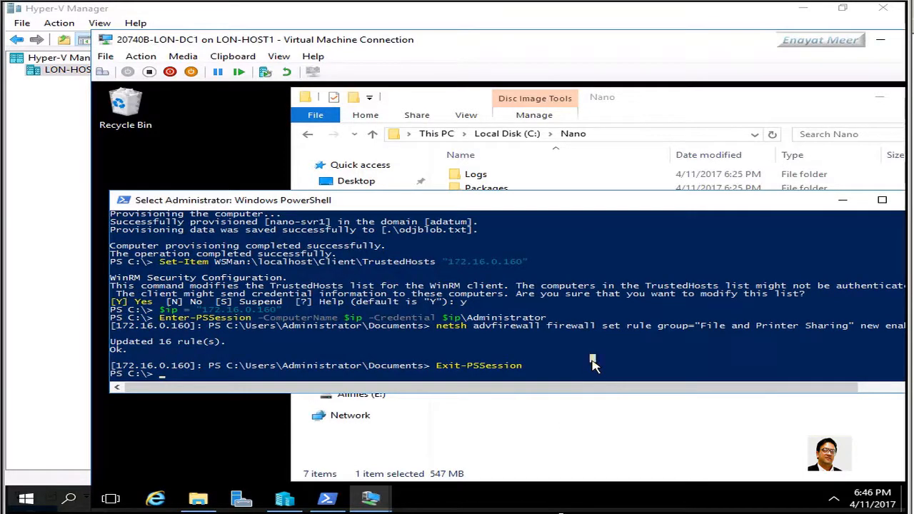
{"action": "key", "text": "Escape"}
Run net use z: \\172.16.0.160\c$ to map the Nano Server's C$ share
{"action": "type", "text": "net "}
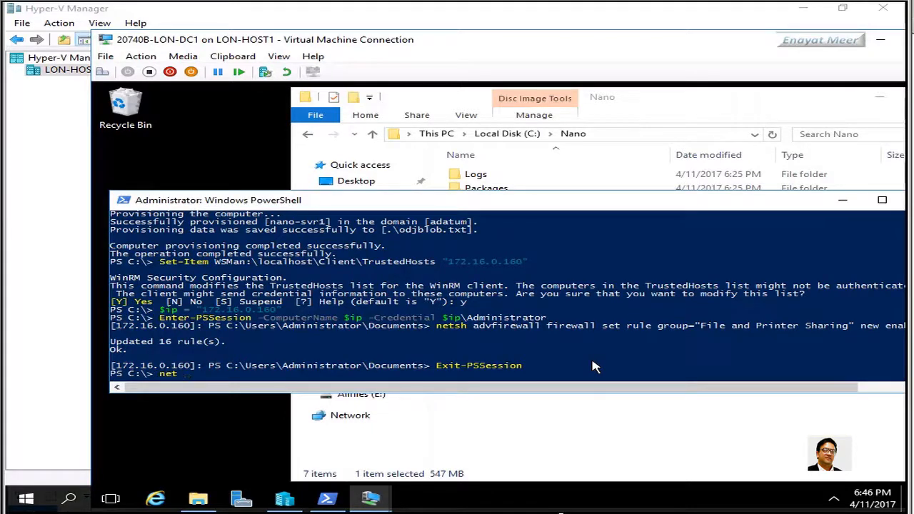
{"action": "type", "text": "us"}
{"action": "type", "text": "e z: \\\\172."}
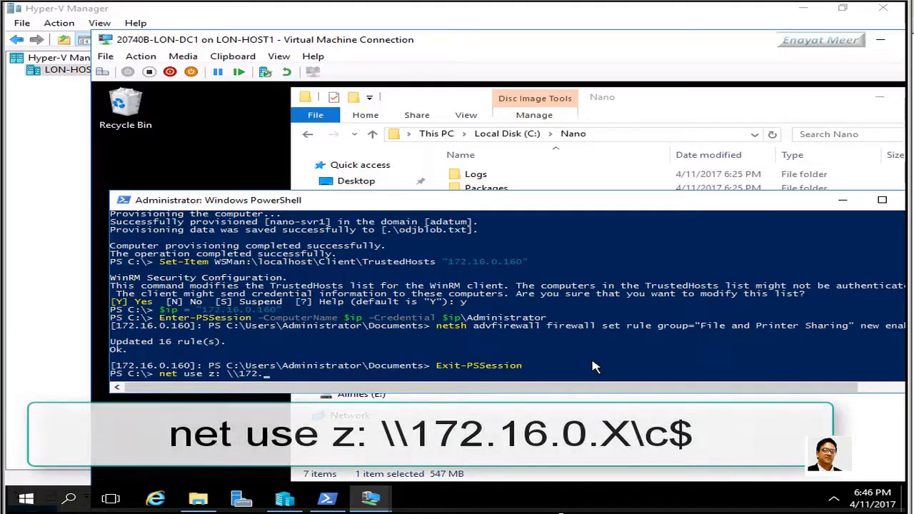
{"action": "type", "text": "16."}
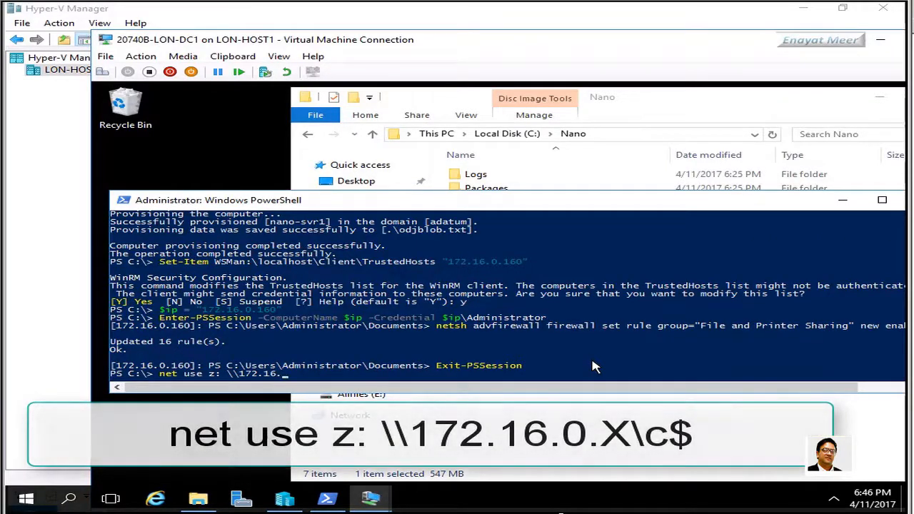
{"action": "type", "text": "0.160"}
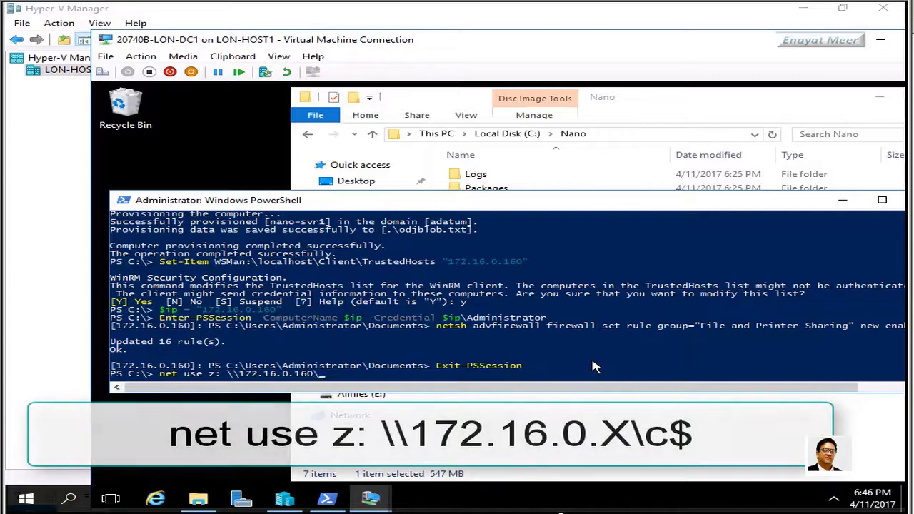
{"action": "type", "text": "\\c$"}
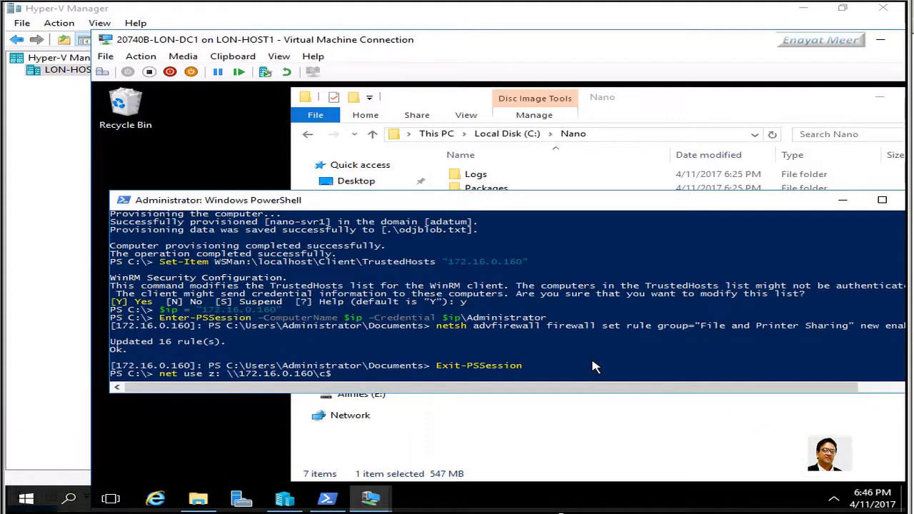
{"action": "key", "text": "Return"}
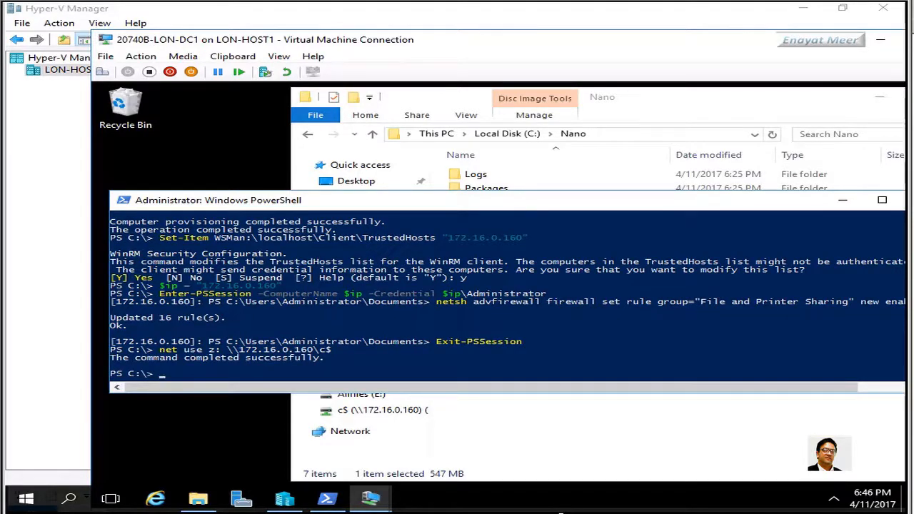
Switch to drive Z: and copy c:\odjblob.txt onto it
{"action": "left_click", "coordinate": [379, 359]}
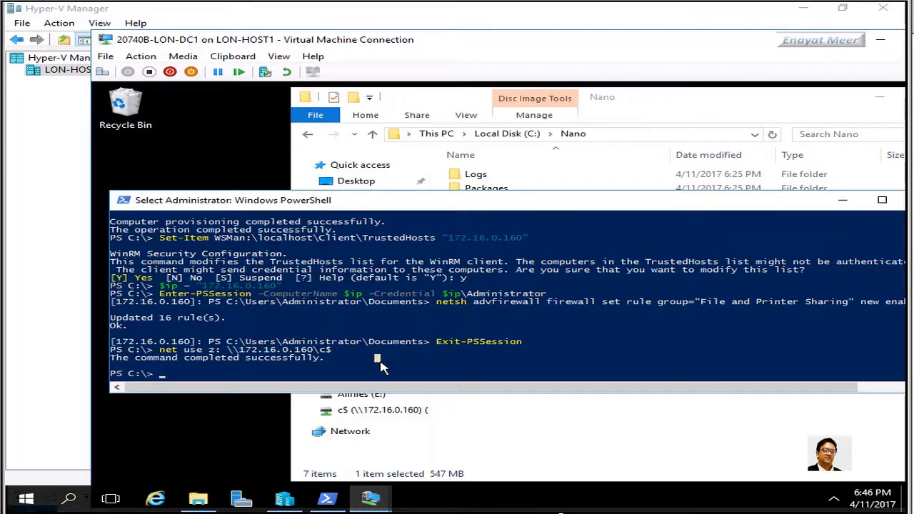
{"action": "type", "text": "z:"}
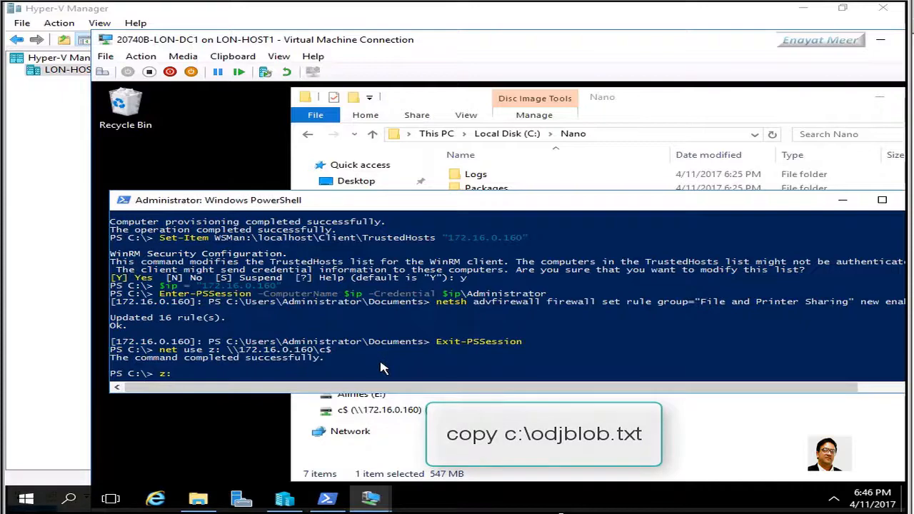
{"action": "key", "text": "Return"}
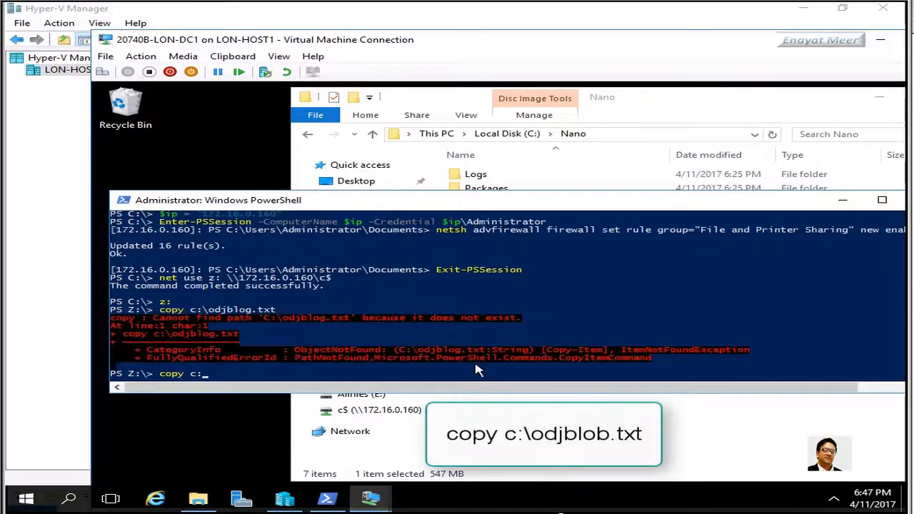
{"action": "type", "text": "\\"}
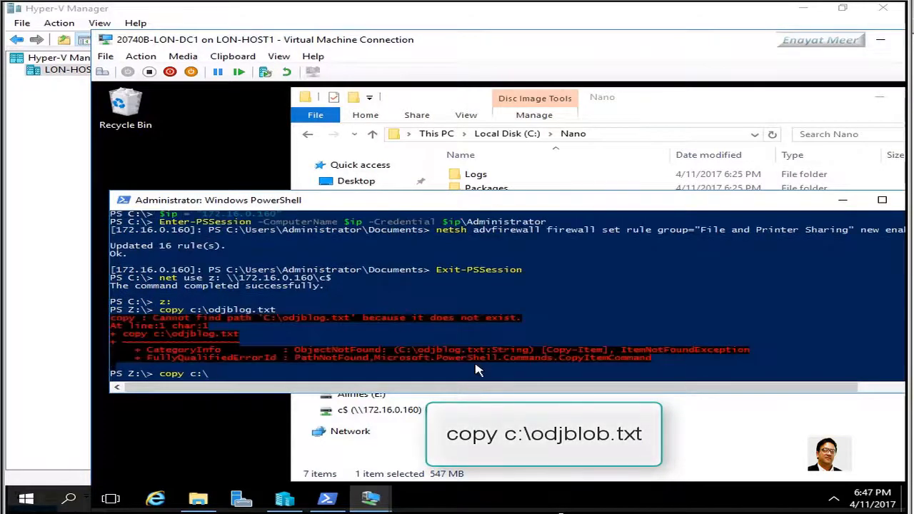
{"action": "type", "text": "odjblob.txt"}
{"action": "key", "text": "Return"}
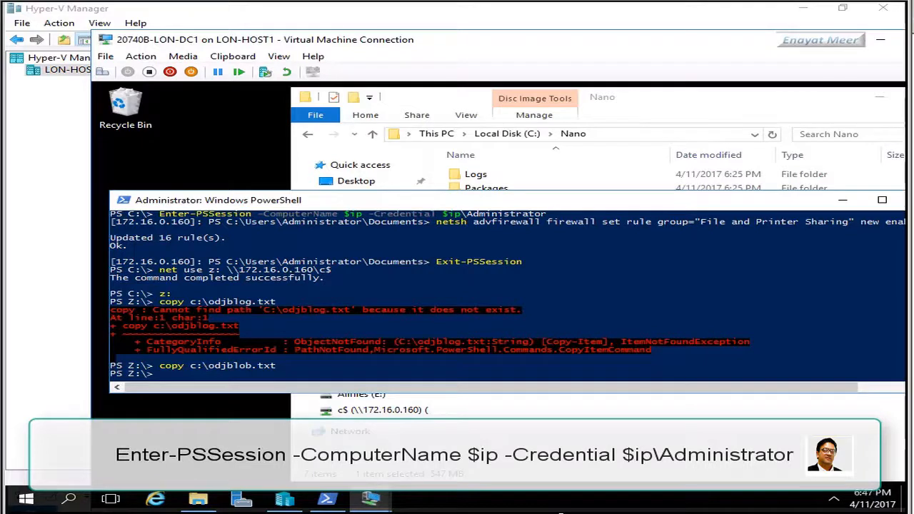
Rerun the Enter-PSSession command to 172.16.0.160 and enter the Administrator password
{"action": "type", "text": "Enter-PSSession -ComputerName $ip -Credential $ip\\Administrator"}
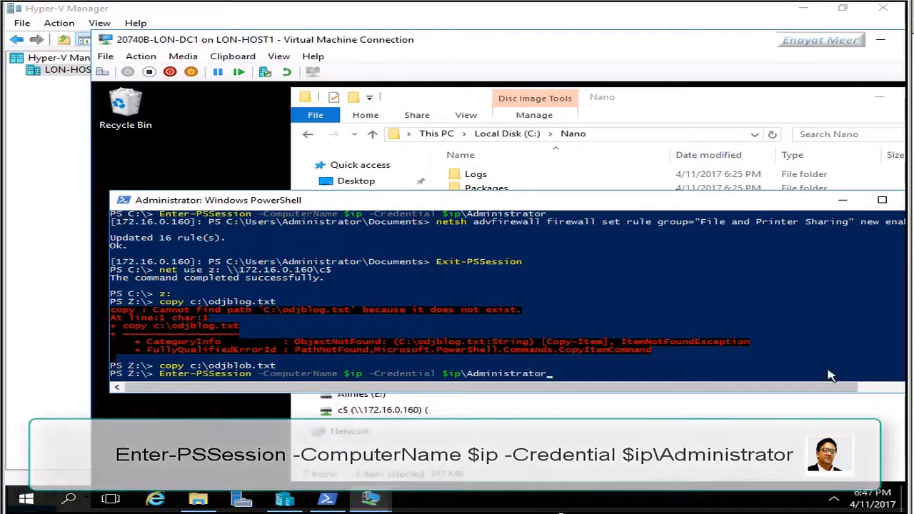
{"action": "left_click", "coordinate": [641, 371]}
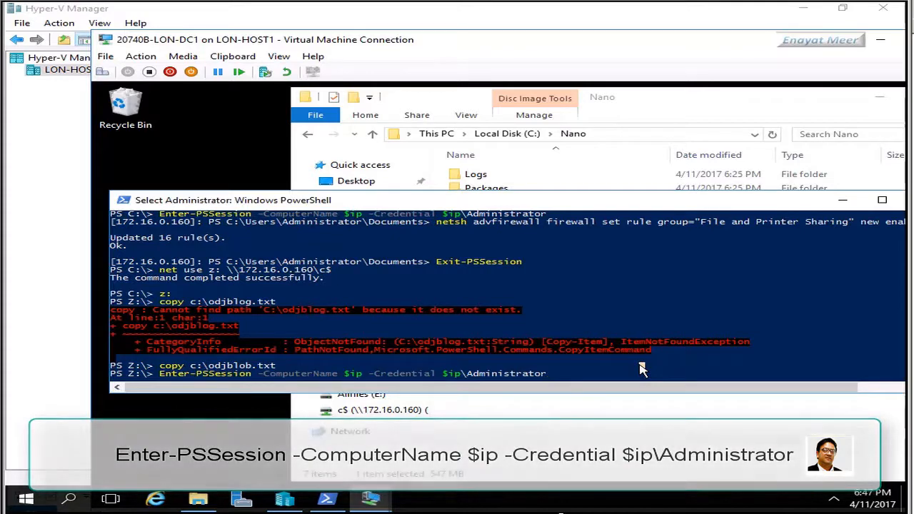
{"action": "key", "text": "Return"}
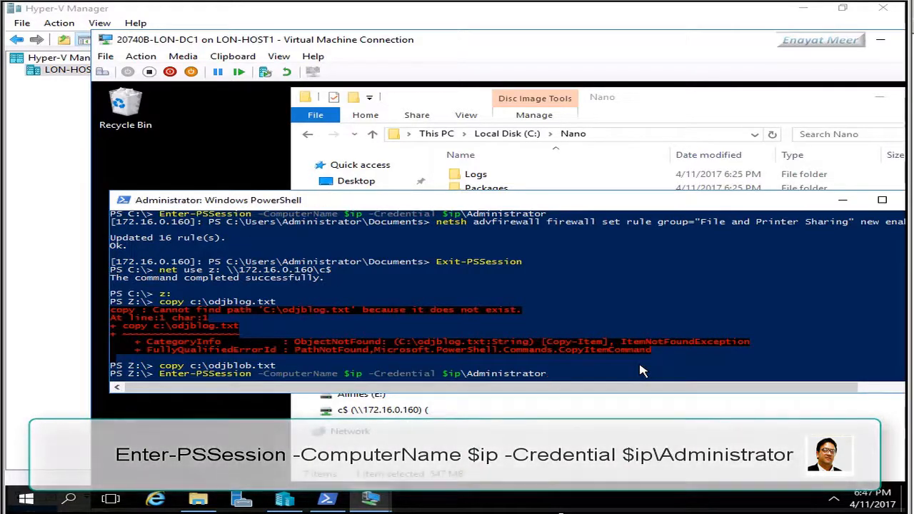
{"action": "key", "text": "Return"}
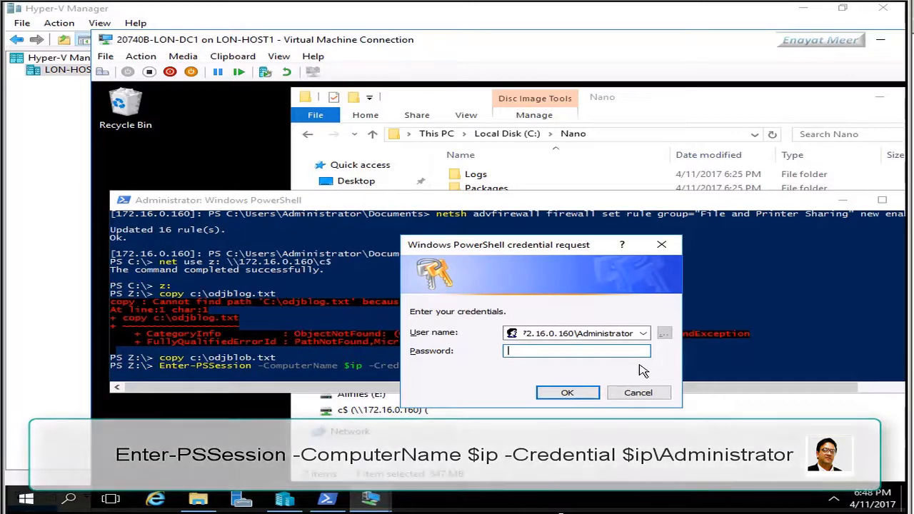
{"action": "type", "text": "Pa"}
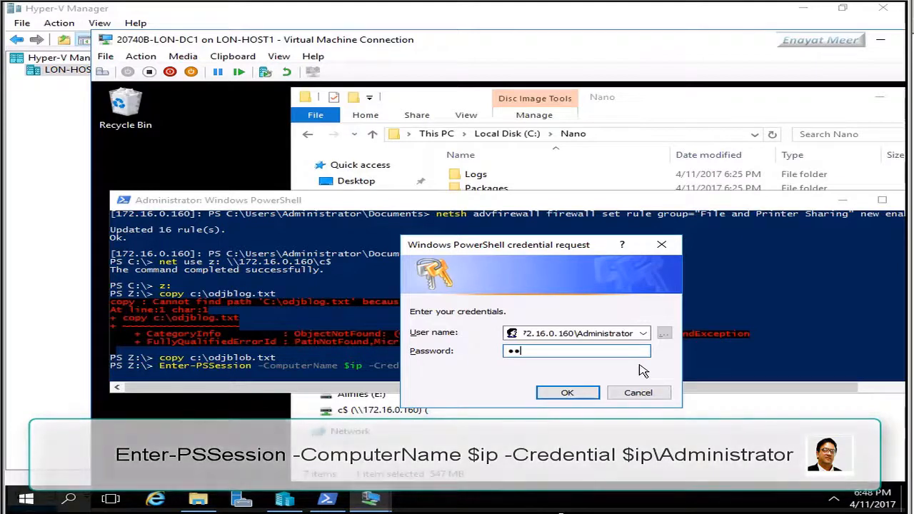
{"action": "type", "text": "aaaaaa"}
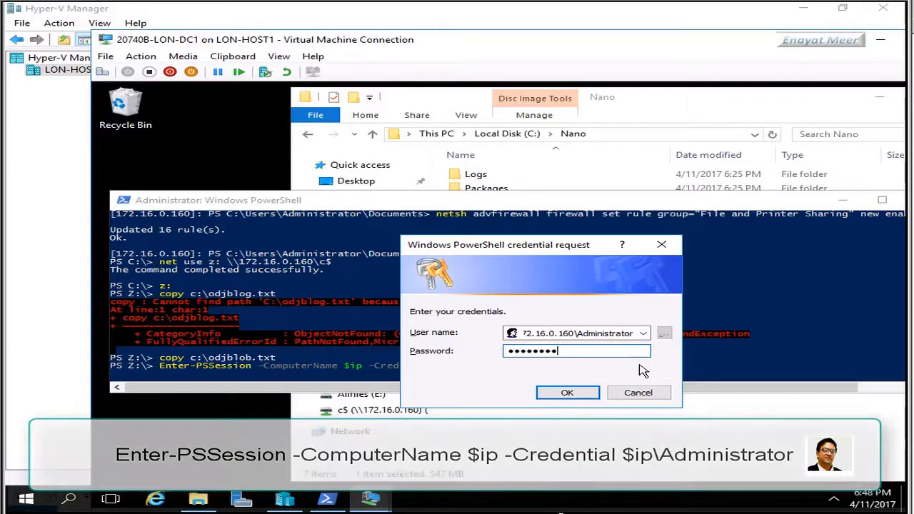
{"action": "left_click", "coordinate": [562, 393]}
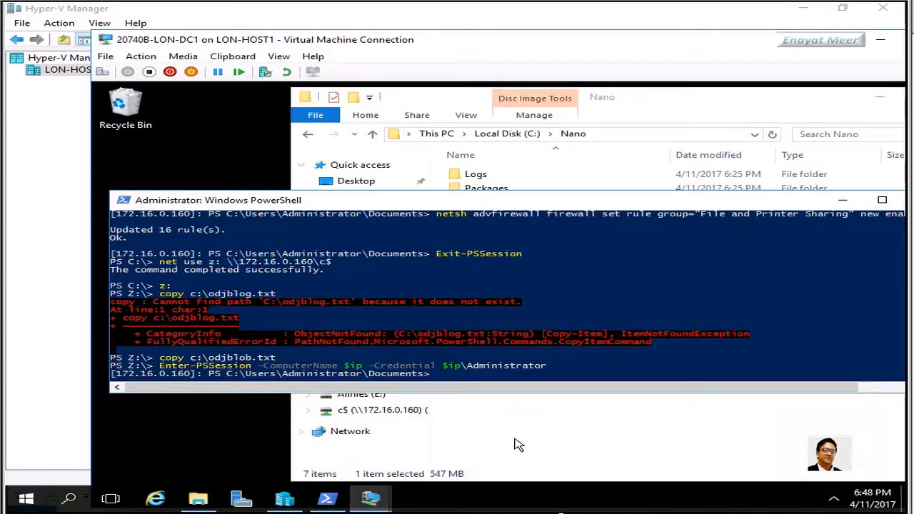
From C:\, run djoin /requestodj /loadfile c:\odjblob.txt /windowspath c:\windows /localos on Nano Server
{"action": "left_click", "coordinate": [445, 373]}
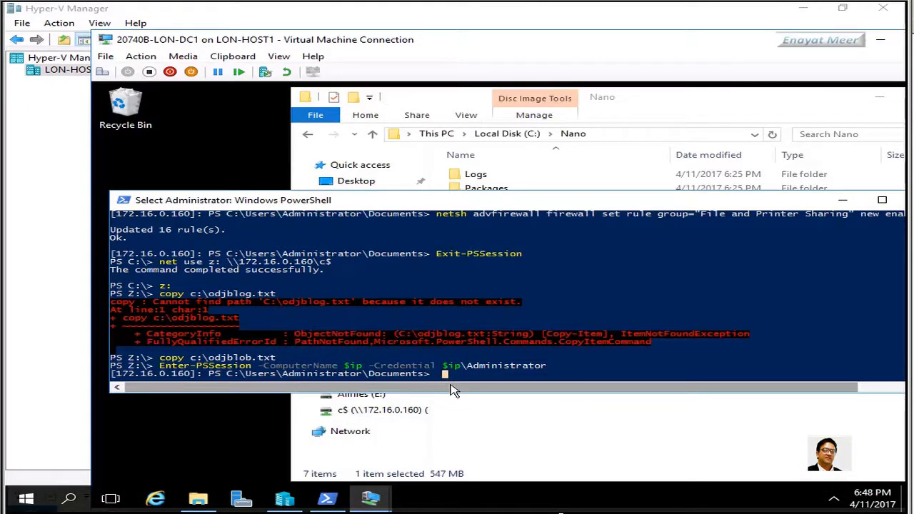
{"action": "type", "text": "cd\\"}
{"action": "key", "text": "Return"}
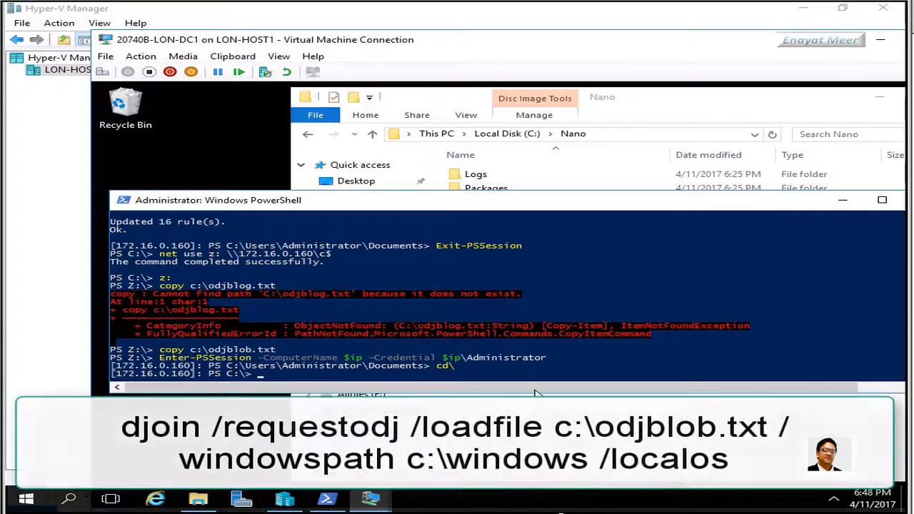
{"action": "left_click", "coordinate": [531, 366]}
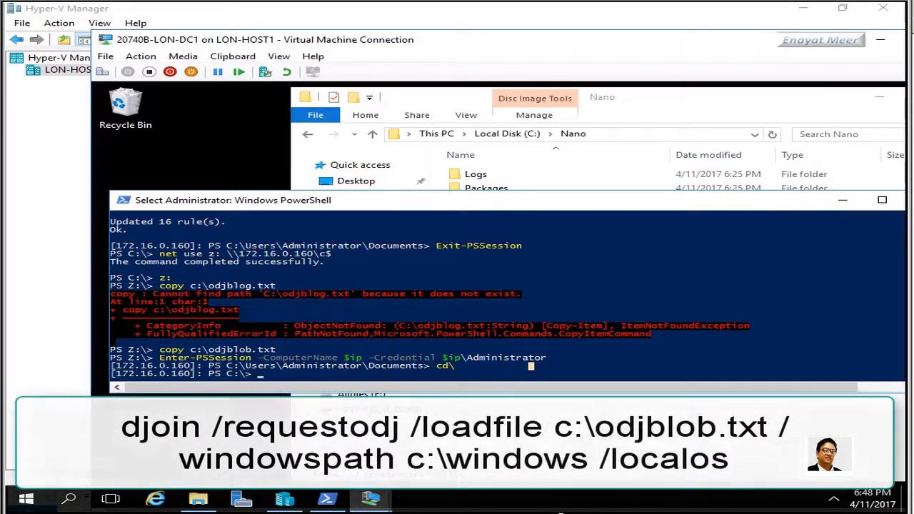
{"action": "type", "text": "djoin /requestodj /loadfile c:\\odjblob.txt /windowspath c:\\windows /localos"}
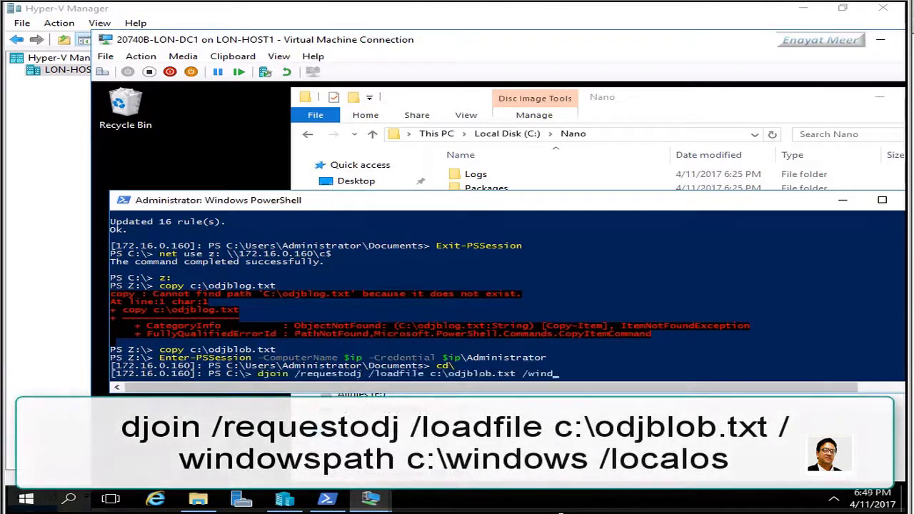
{"action": "left_click", "coordinate": [801, 350]}
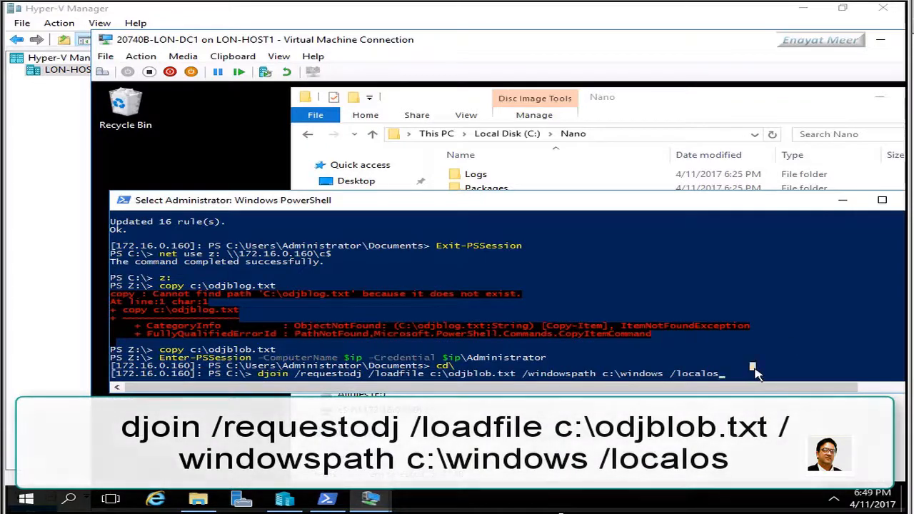
{"action": "key", "text": "Return"}
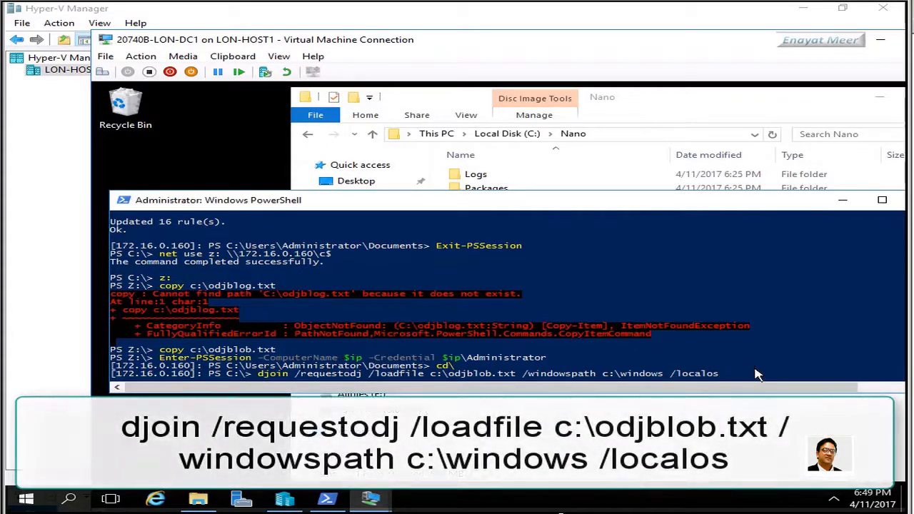
{"action": "key", "text": "Return"}
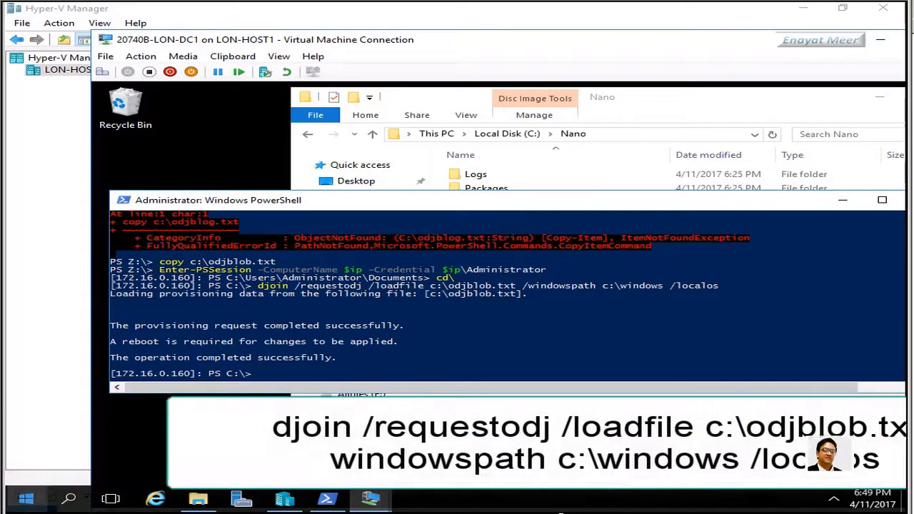
Run shutdown /r /t 5 to reboot the Nano Server in 5 seconds
{"action": "left_click", "coordinate": [306, 375]}
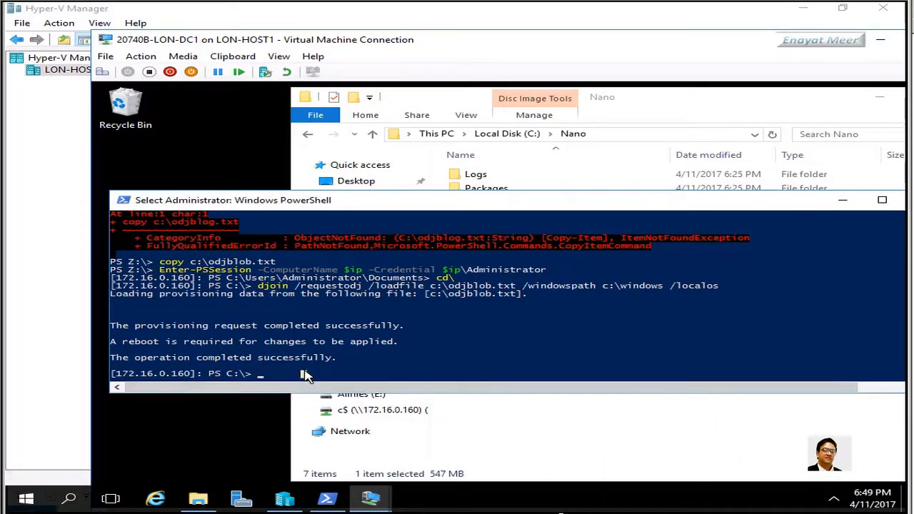
{"action": "type", "text": "shu"}
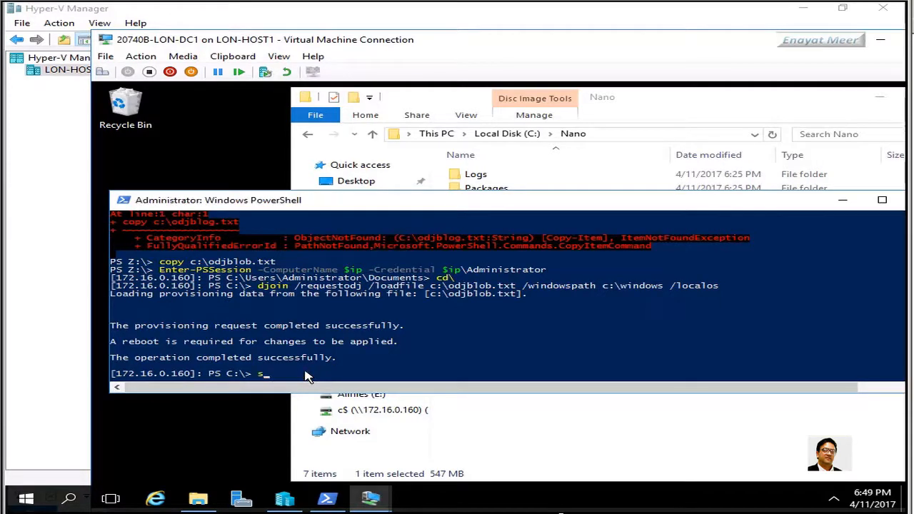
{"action": "type", "text": "tdown /r /t 5"}
{"action": "key", "text": "Return"}
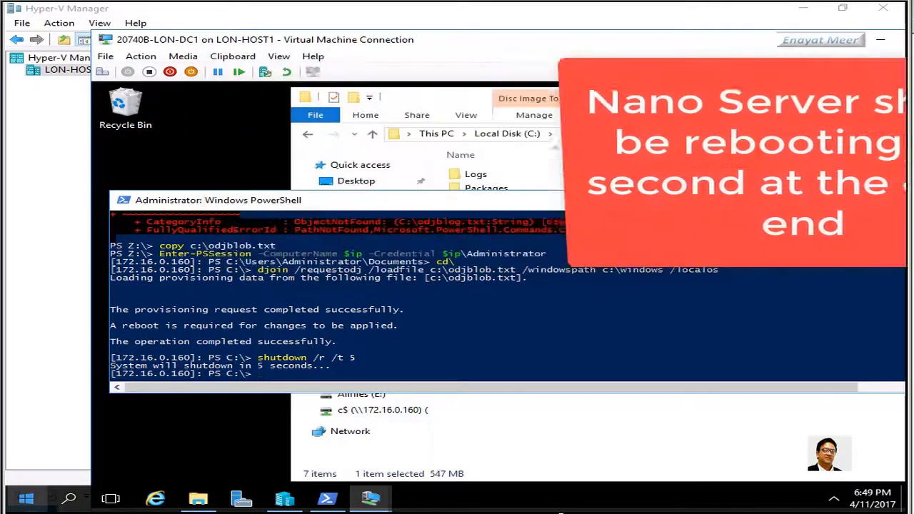
On the NANO-SVR1 console, log on as administrator with the account password in domain adatum
{"action": "left_click", "coordinate": [370, 499]}
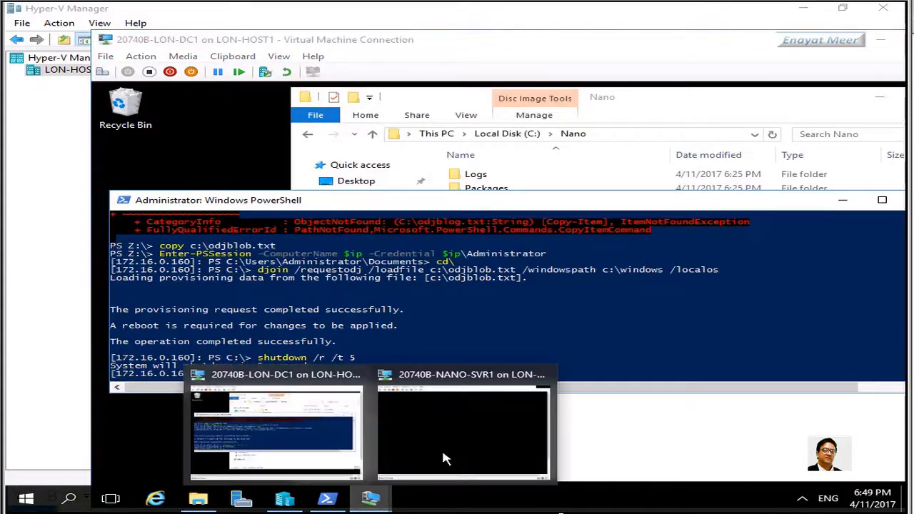
{"action": "left_click", "coordinate": [443, 458]}
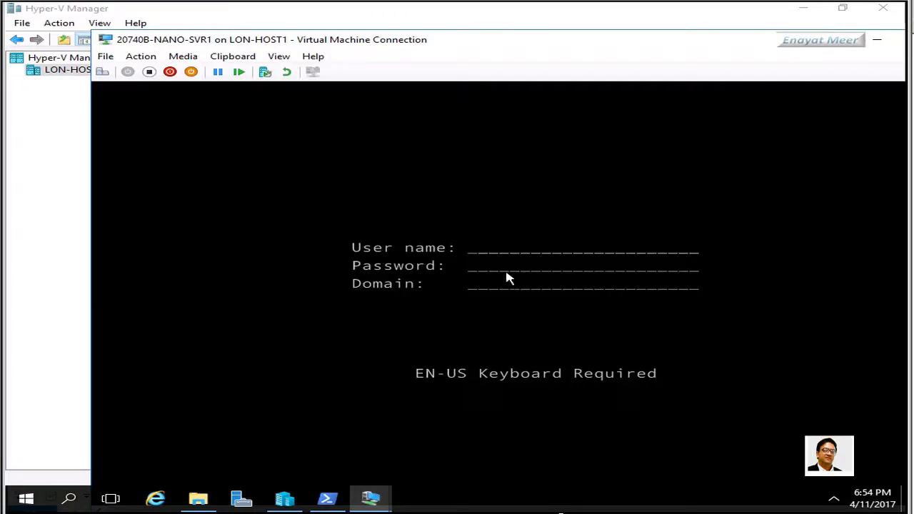
{"action": "type", "text": "administratorP"}
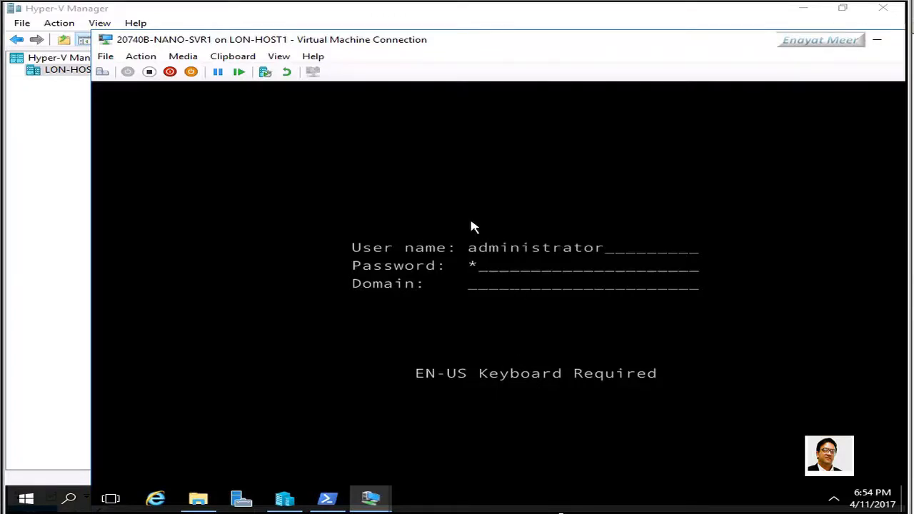
{"action": "type", "text": "a$$w0rd"}
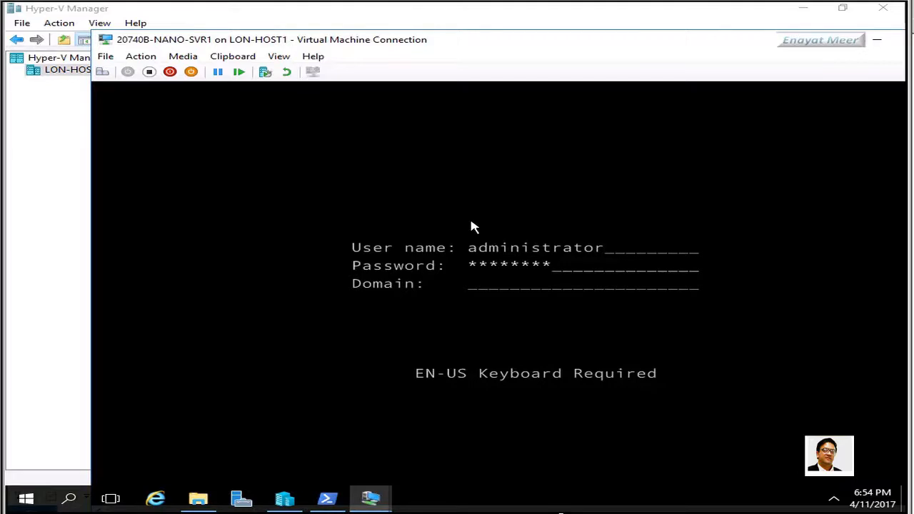
{"action": "key", "text": "Tab"}
{"action": "type", "text": "adatum"}
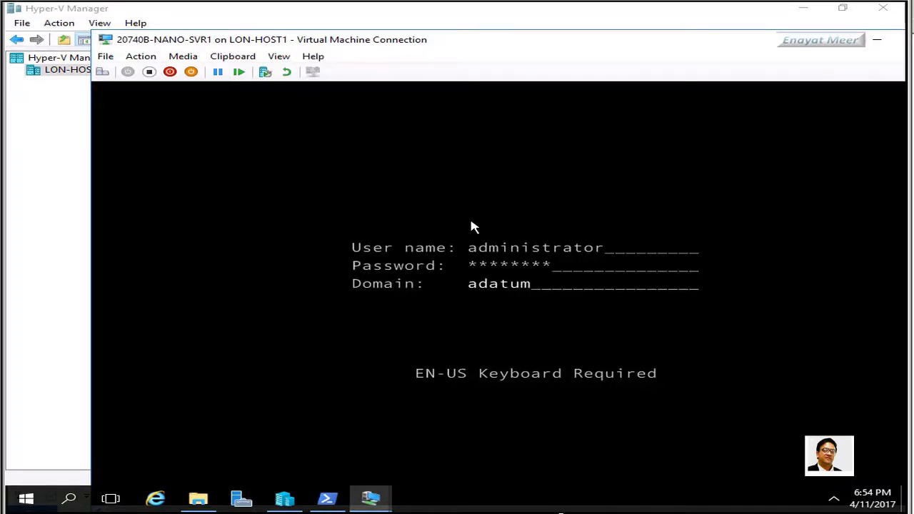
{"action": "key", "text": "Return"}
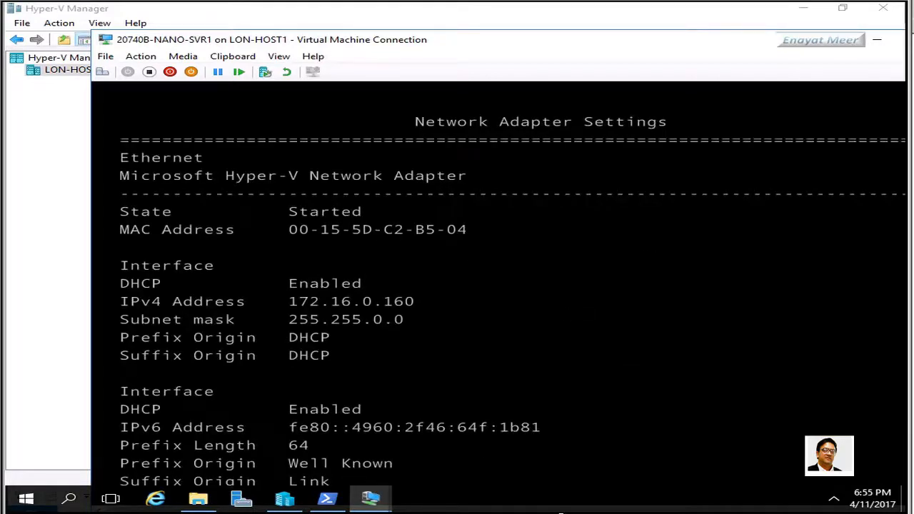
{"action": "key", "text": "Down"}
{"action": "key", "text": "Down"}
{"action": "key", "text": "Down"}
{"action": "key", "text": "Down"}
{"action": "key", "text": "Down"}
{"action": "key", "text": "Down"}
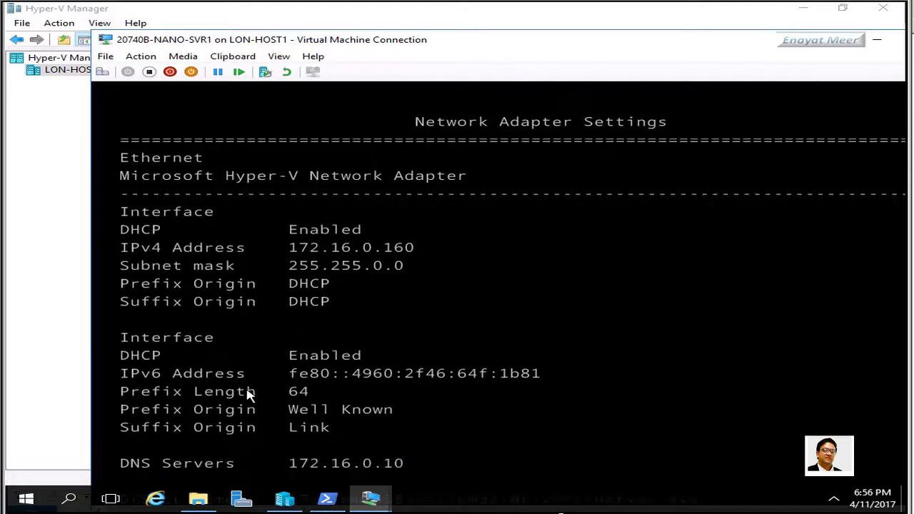
{"action": "key", "text": "Down"}
{"action": "key", "text": "Down"}
{"action": "key", "text": "Down"}
{"action": "key", "text": "Down"}
{"action": "key", "text": "Down"}
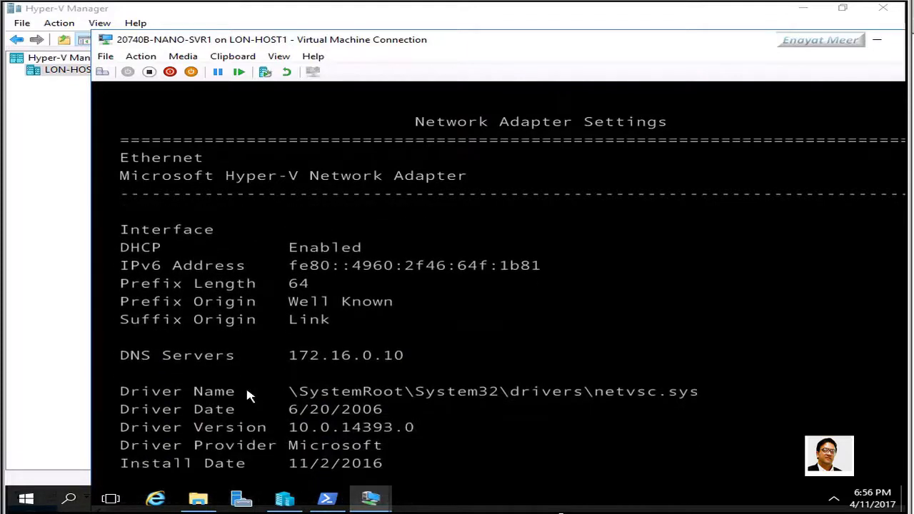
{"action": "key", "text": "Up"}
{"action": "key", "text": "Up"}
{"action": "key", "text": "Up"}
{"action": "key", "text": "Up"}
{"action": "key", "text": "Up"}
{"action": "key", "text": "Up"}
{"action": "key", "text": "Up"}
{"action": "key", "text": "Up"}
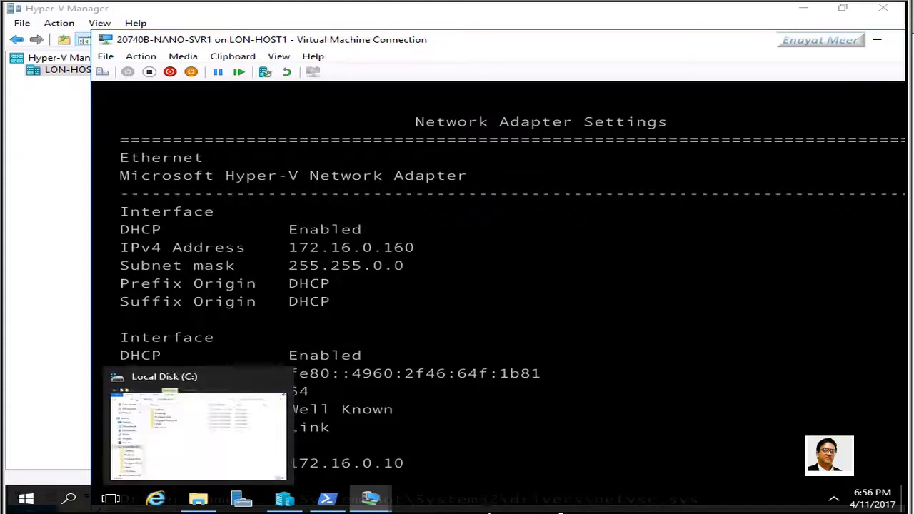
{"action": "mouse_move", "coordinate": [373, 499]}
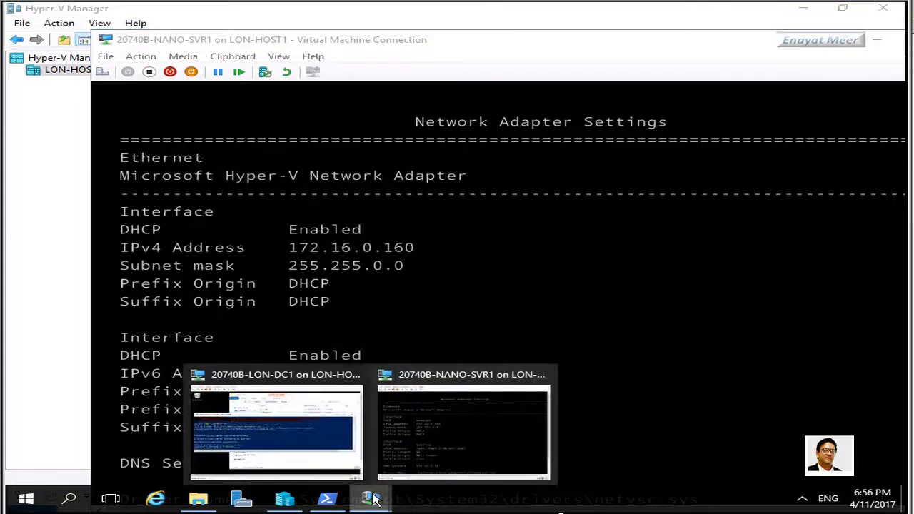
On LON-DC1, run Get-WindowsFeature -comp Nano-Svr1 to list Nano-Svr1's roles and features
{"action": "left_click", "coordinate": [306, 461]}
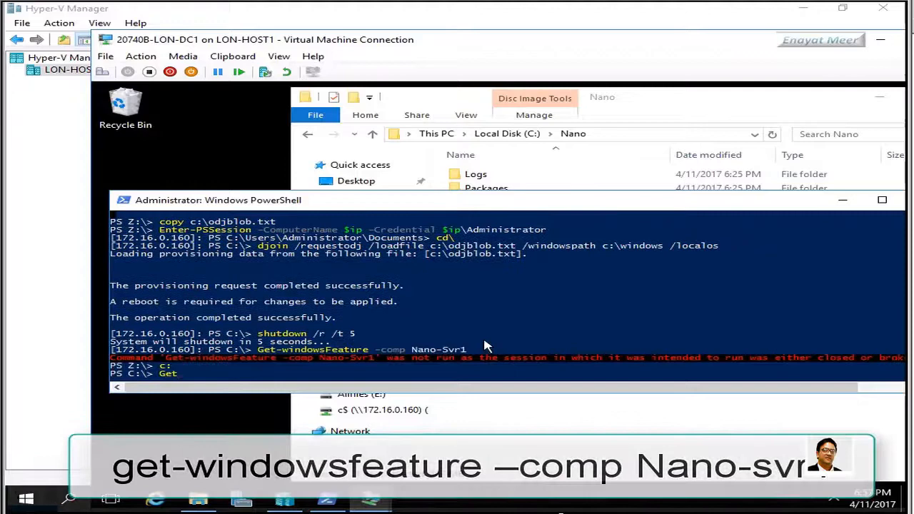
{"action": "type", "text": "-"}
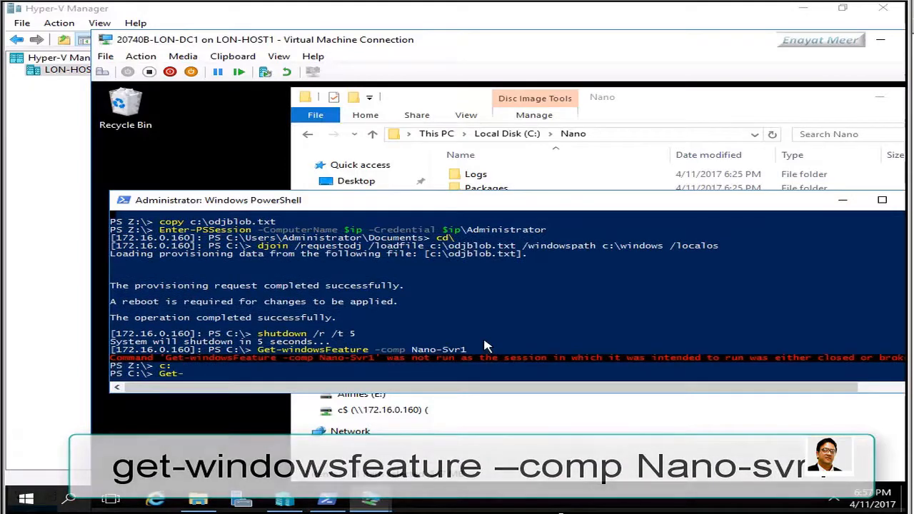
{"action": "type", "text": "Windows"}
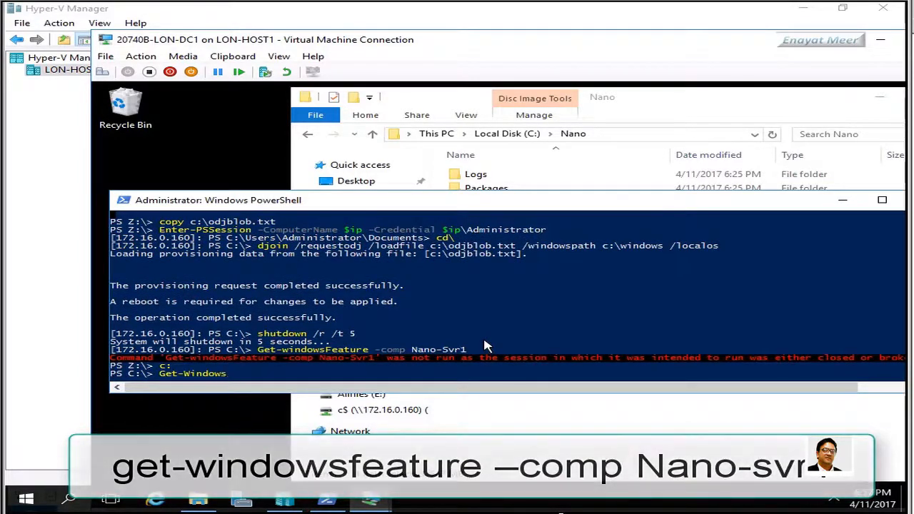
{"action": "key", "text": "BackSpace"}
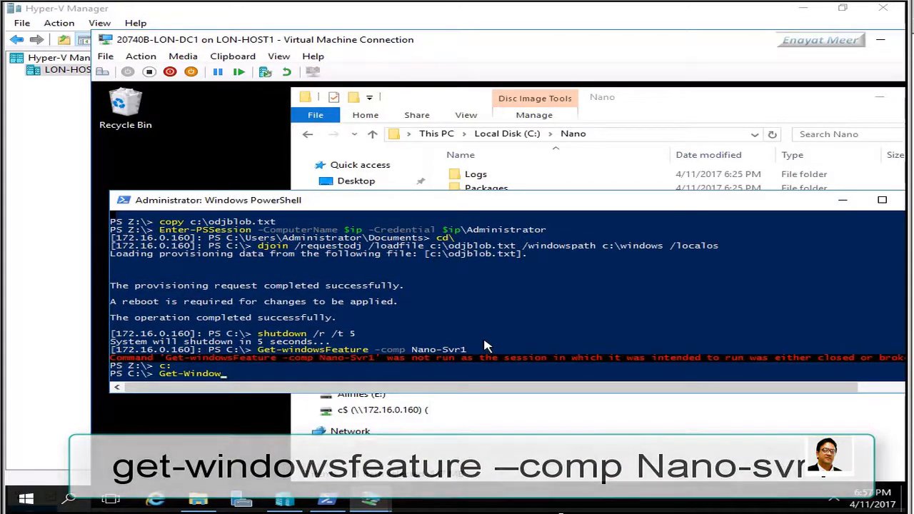
{"action": "type", "text": "sfeat"}
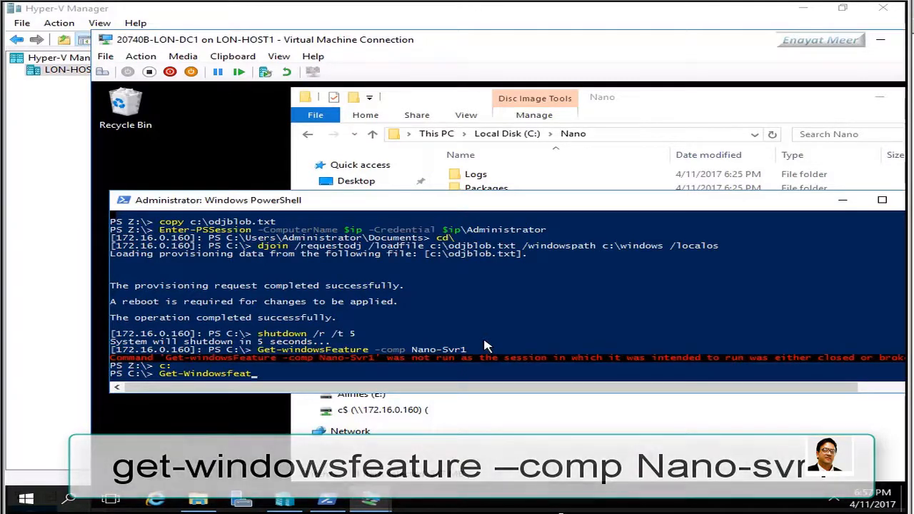
{"action": "type", "text": "ure -comp Nano"}
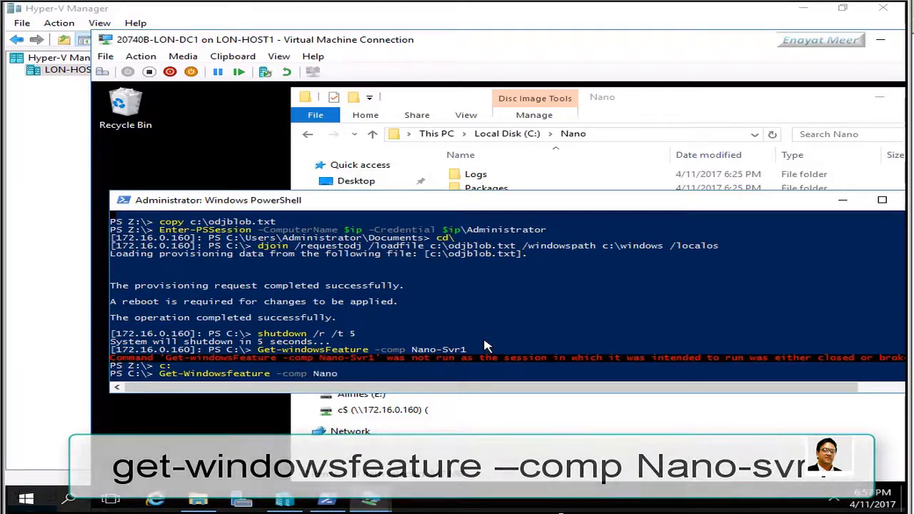
{"action": "type", "text": "-Svr1"}
{"action": "key", "text": "Return"}
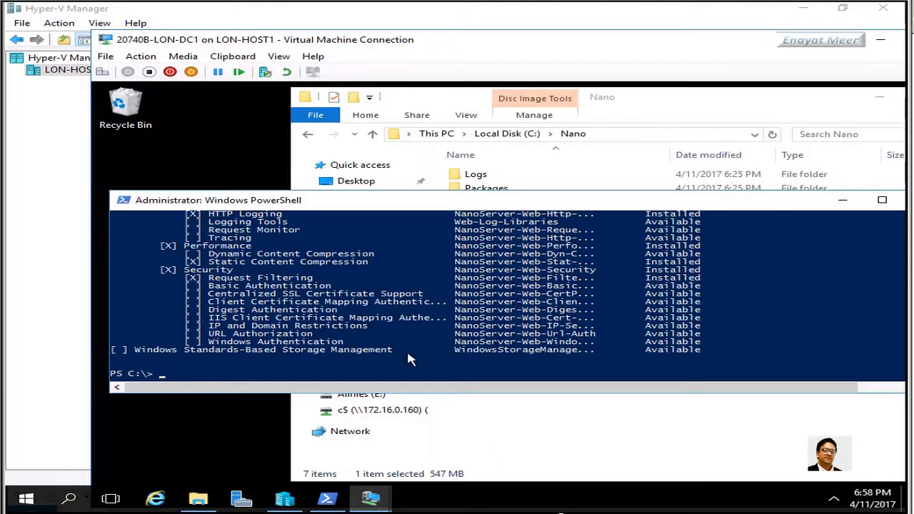
Scroll the Nano-Svr1 feature list to check File Server (FS-FileServer) is still only Available
{"action": "left_click", "coordinate": [392, 367]}
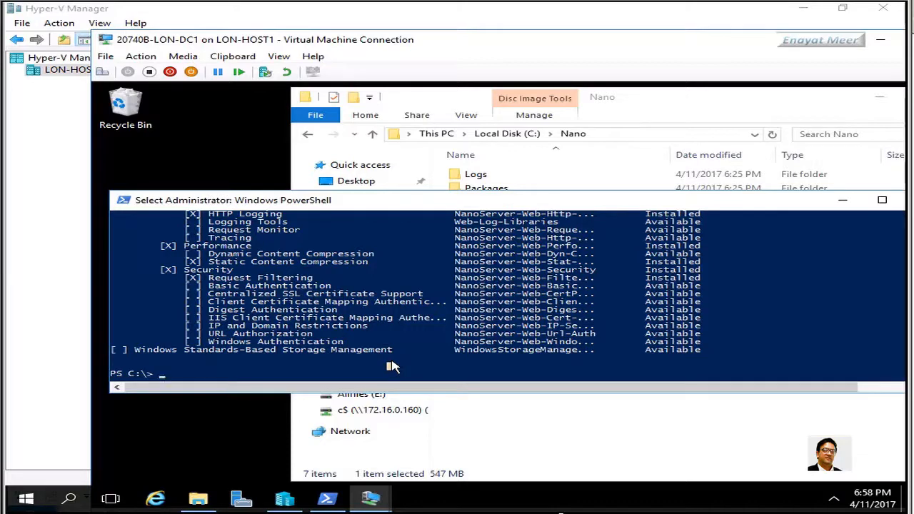
{"action": "scroll", "coordinate": [389, 350], "scroll_direction": "up", "scroll_amount": 3}
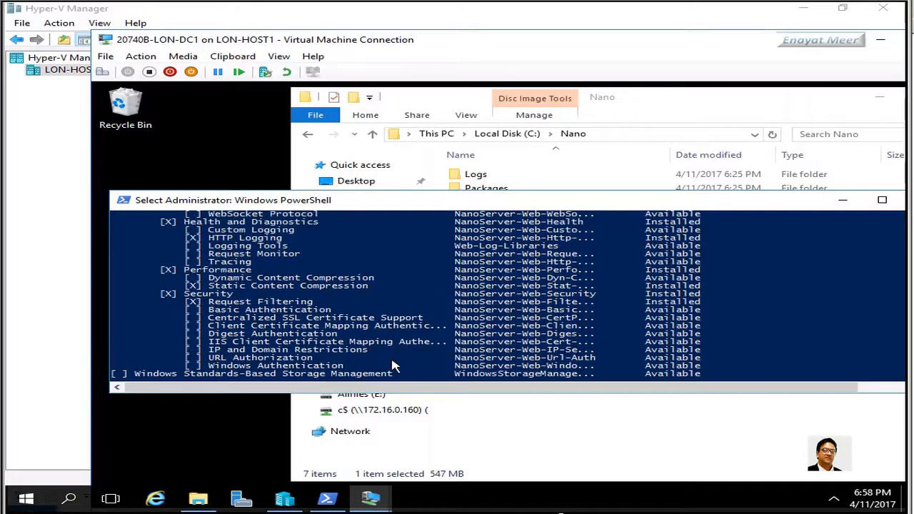
{"action": "scroll", "coordinate": [384, 337], "scroll_direction": "down", "scroll_amount": 1}
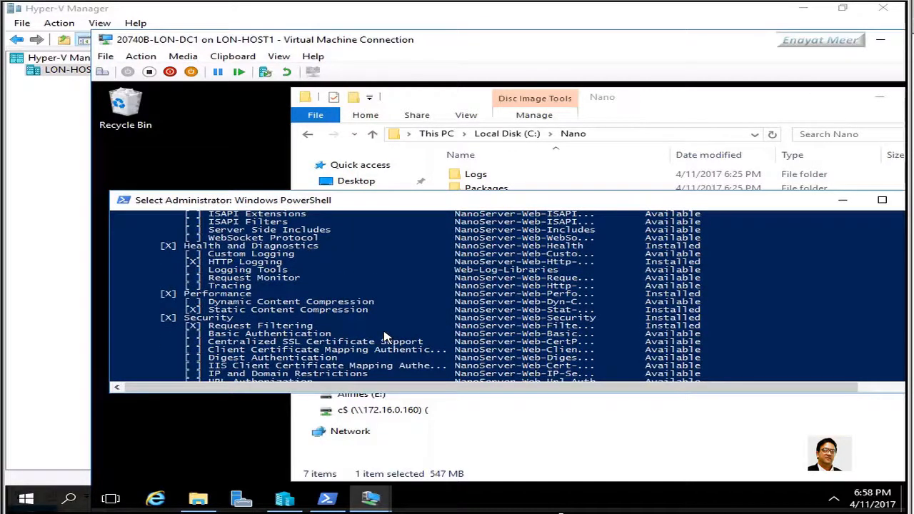
{"action": "scroll", "coordinate": [384, 336], "scroll_direction": "up", "scroll_amount": 4}
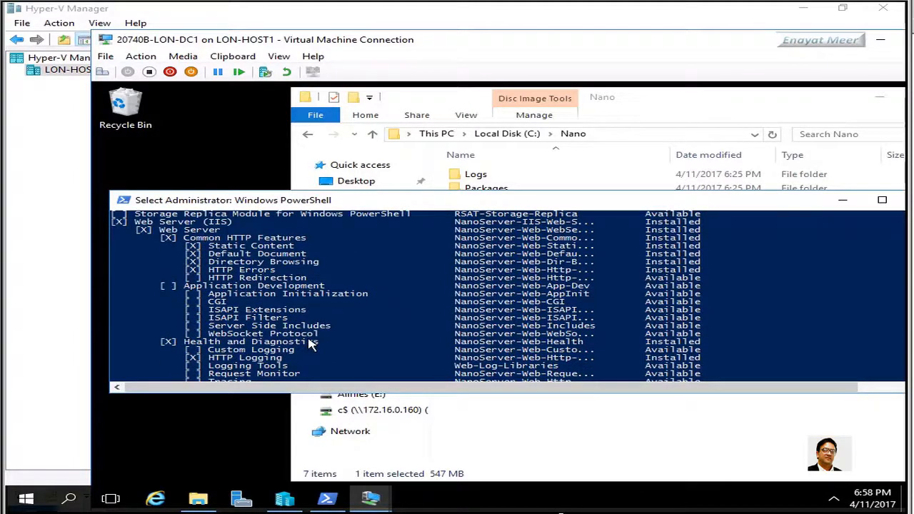
{"action": "scroll", "coordinate": [312, 345], "scroll_direction": "up", "scroll_amount": 3}
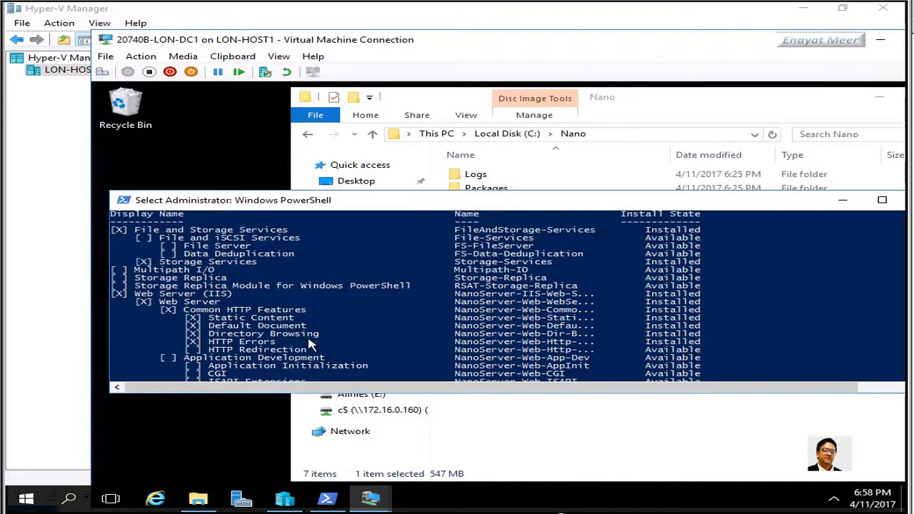
{"action": "scroll", "coordinate": [311, 344], "scroll_direction": "up", "scroll_amount": 1}
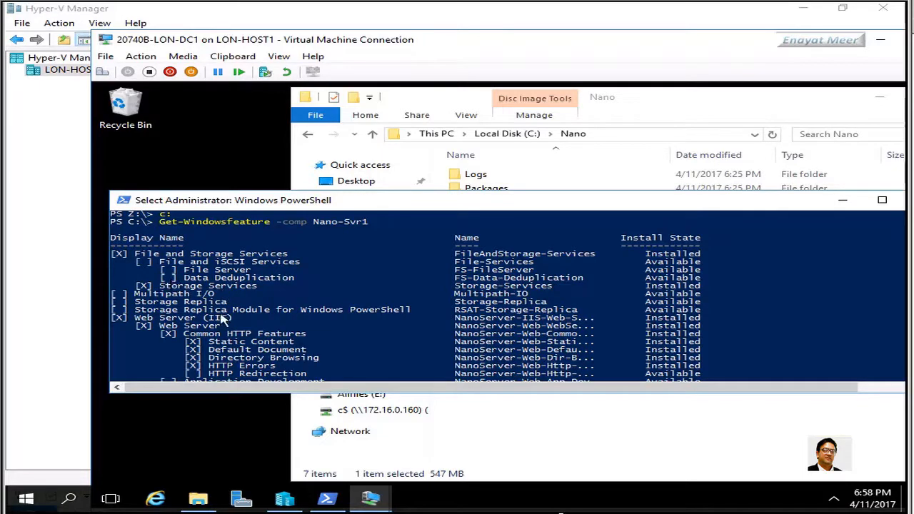
{"action": "scroll", "coordinate": [222, 319], "scroll_direction": "down", "scroll_amount": 4}
{"action": "scroll", "coordinate": [221, 319], "scroll_direction": "down", "scroll_amount": 10}
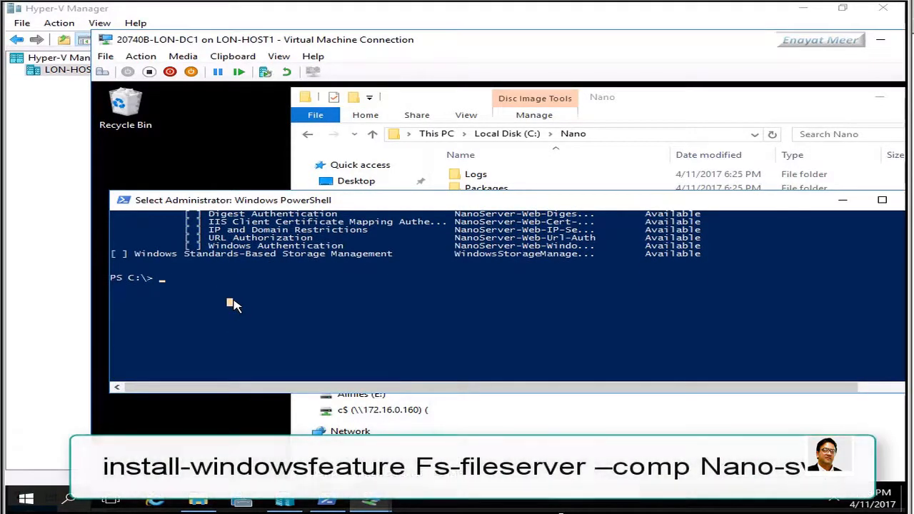
Install FS-FileServer on Nano-Svr1 with Install-WindowsFeature, then recall the Get-WindowsFeature -comp Nano-Svr1 command
{"action": "type", "text": "in"}
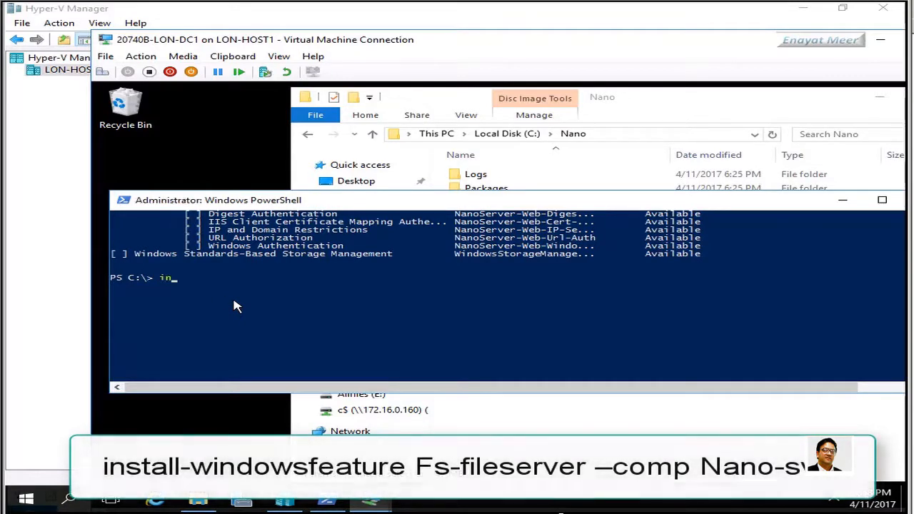
{"action": "type", "text": "stall-windowsf"}
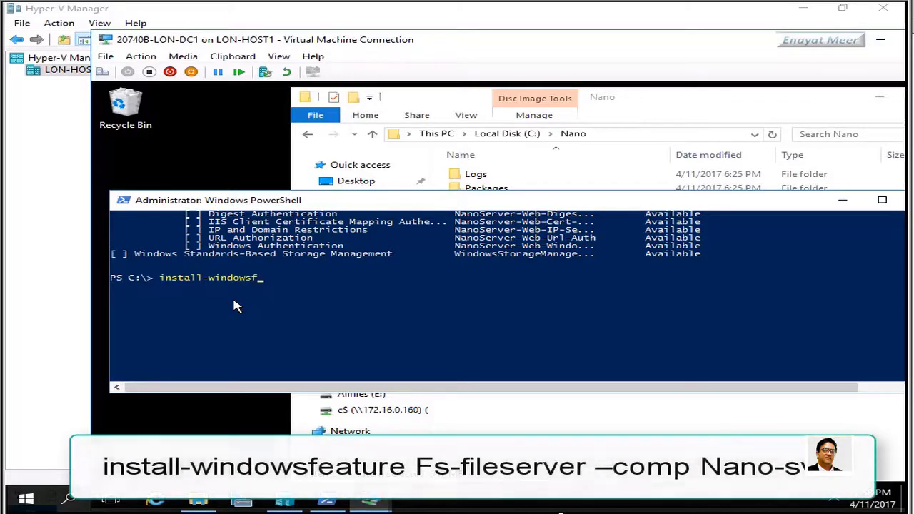
{"action": "type", "text": "eature FS-fileserv"}
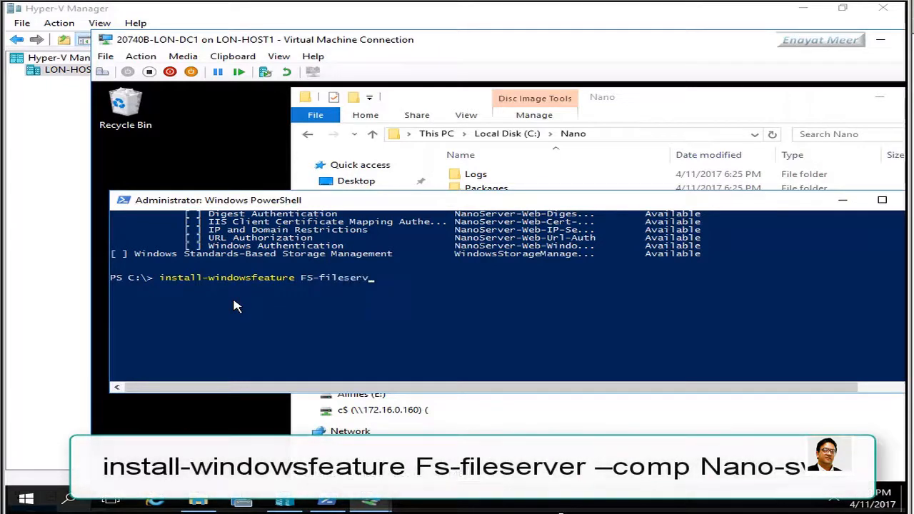
{"action": "type", "text": "er -comp Nano"}
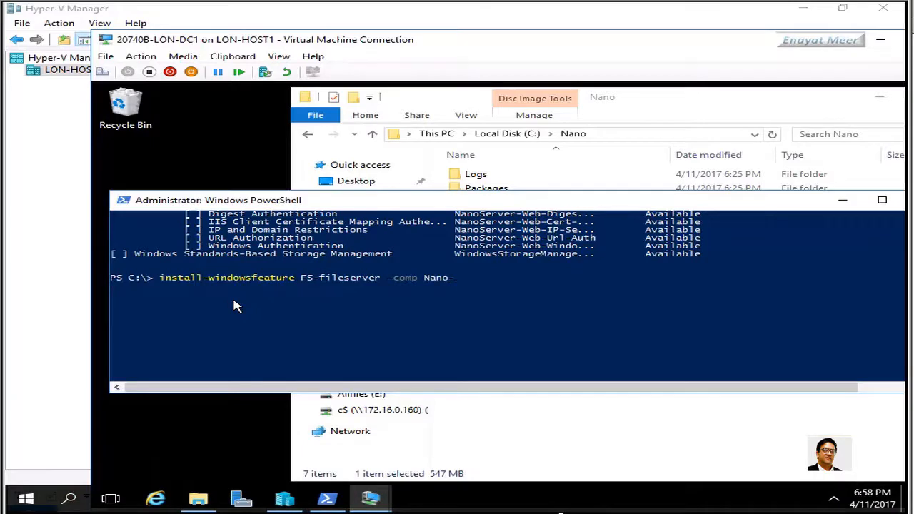
{"action": "type", "text": "-Svr1"}
{"action": "key", "text": "Return"}
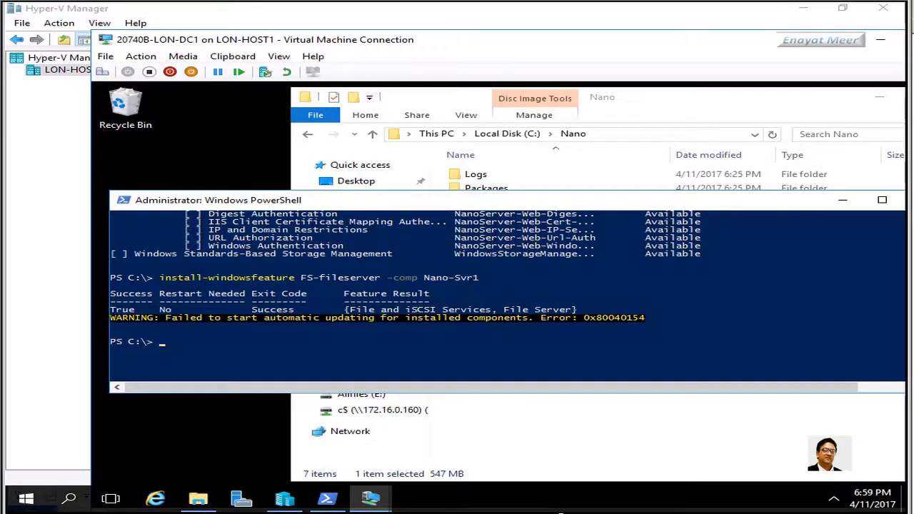
{"action": "left_click", "coordinate": [256, 344]}
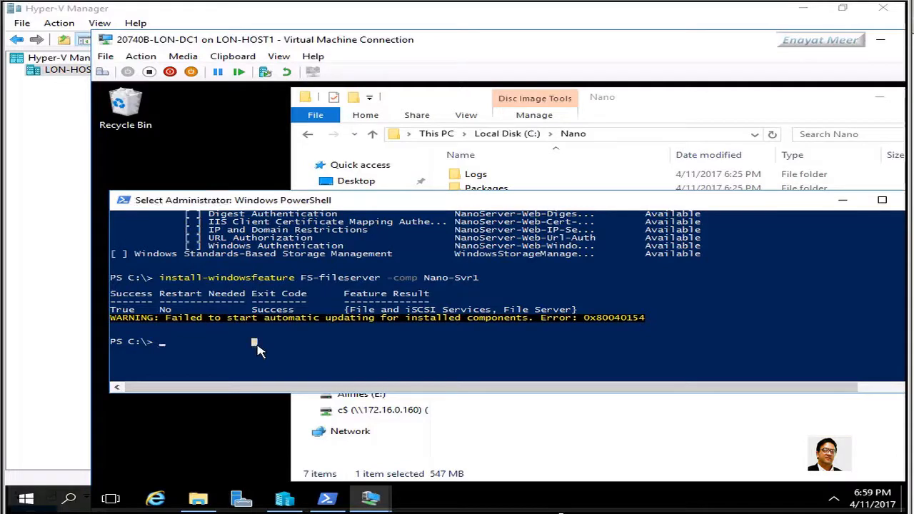
{"action": "key", "text": "Up"}
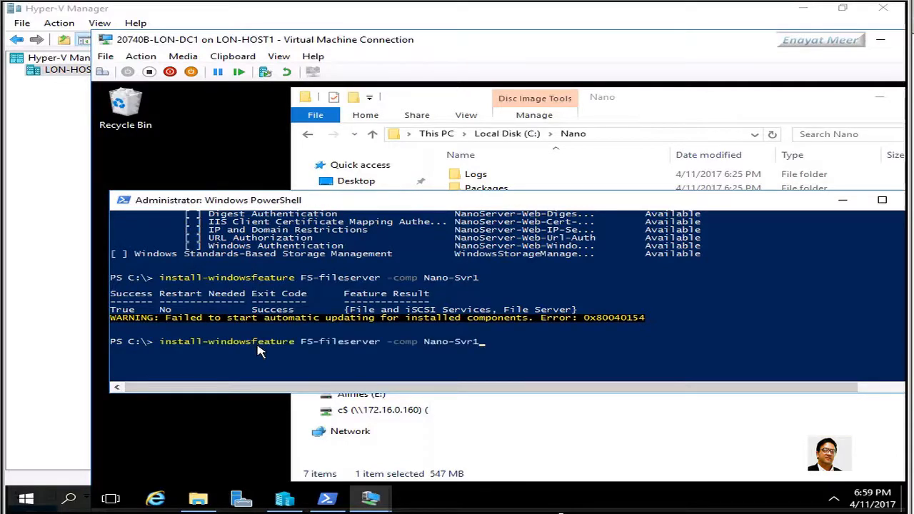
{"action": "key", "text": "Up"}
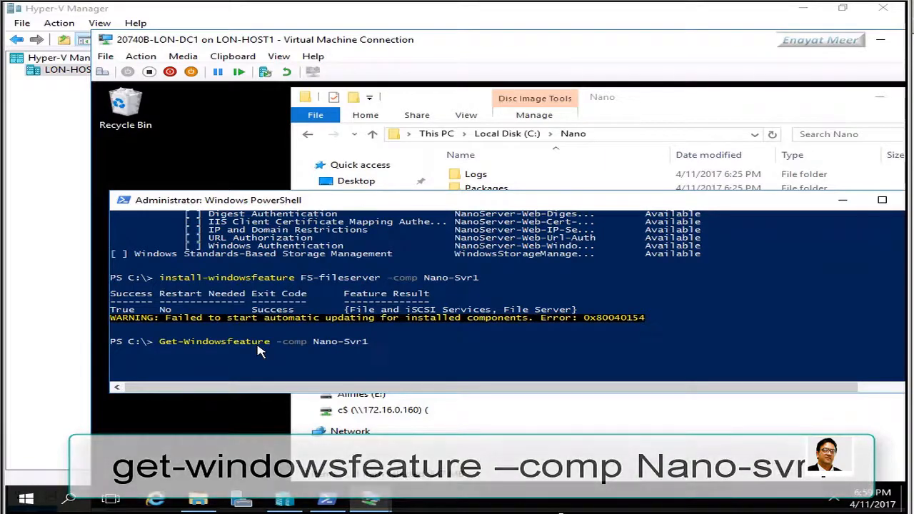
Re-list Nano-Svr1's features and highlight the File Server line marked Installed
{"action": "key", "text": "Return"}
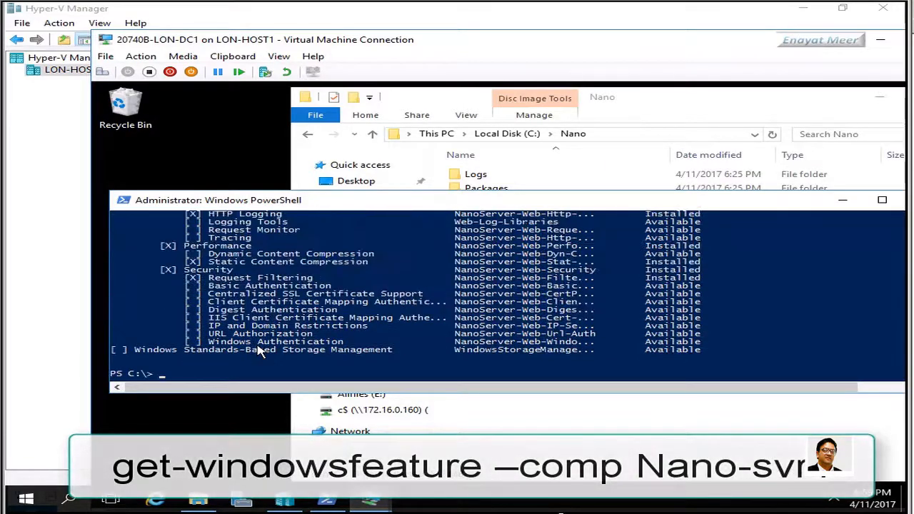
{"action": "left_click", "coordinate": [340, 348]}
{"action": "scroll", "coordinate": [341, 348], "scroll_direction": "up", "scroll_amount": 8}
{"action": "scroll", "coordinate": [340, 349], "scroll_direction": "up", "scroll_amount": 3}
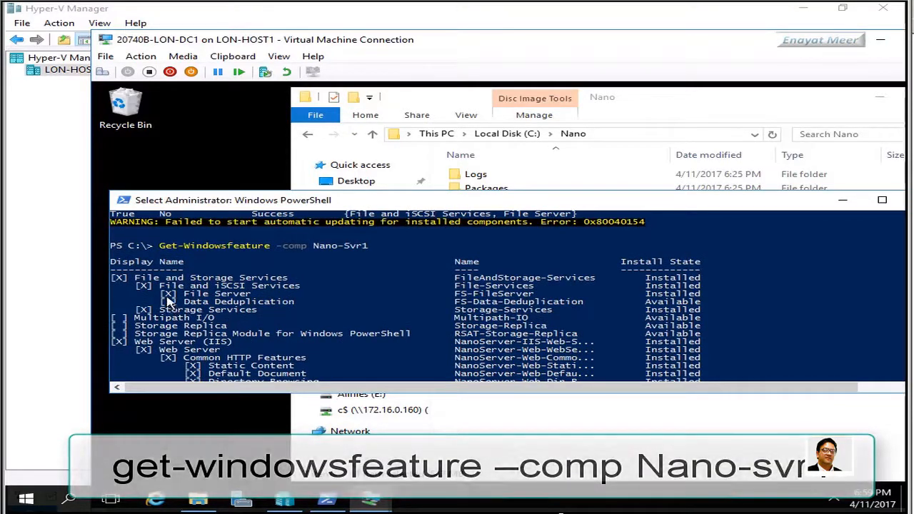
{"action": "left_click_drag", "start_coordinate": [154, 293], "coordinate": [712, 298]}
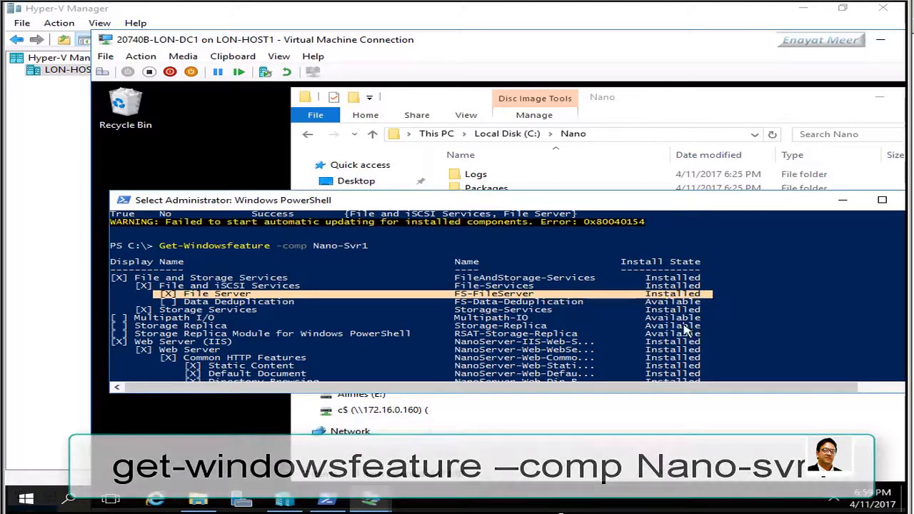
{"action": "scroll", "coordinate": [689, 336], "scroll_direction": "down", "scroll_amount": 12}
{"action": "scroll", "coordinate": [685, 322], "scroll_direction": "down", "scroll_amount": 2}
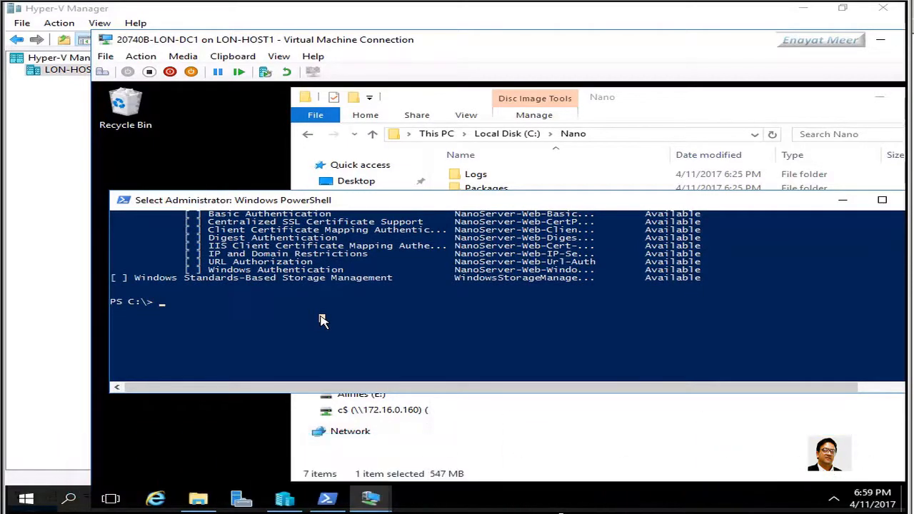
Set $ip = "172.16.0.160" to hold the Nano server's address
{"action": "type", "text": "$"}
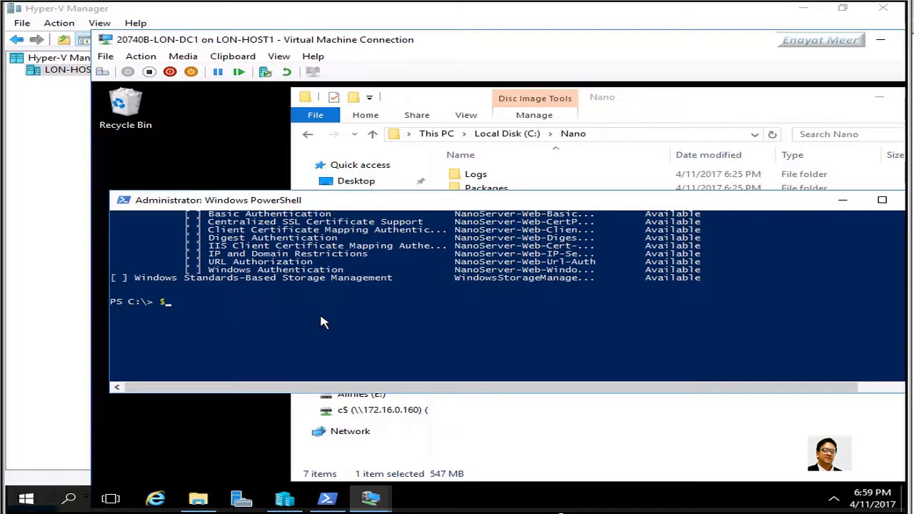
{"action": "type", "text": "ip = "}
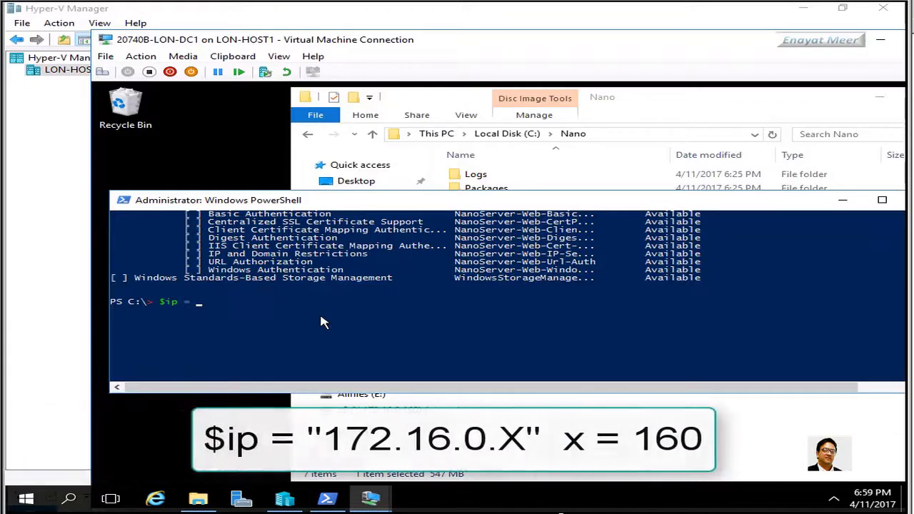
{"action": "type", "text": "\""}
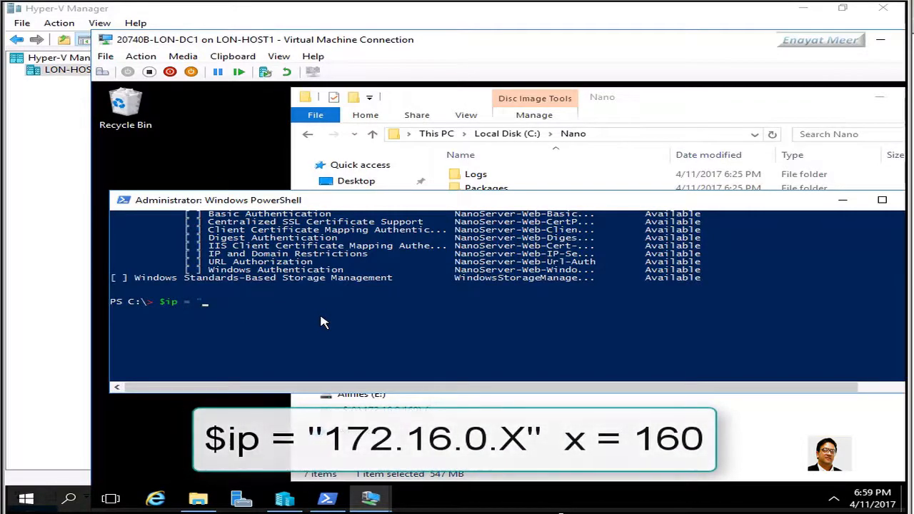
{"action": "type", "text": "172"}
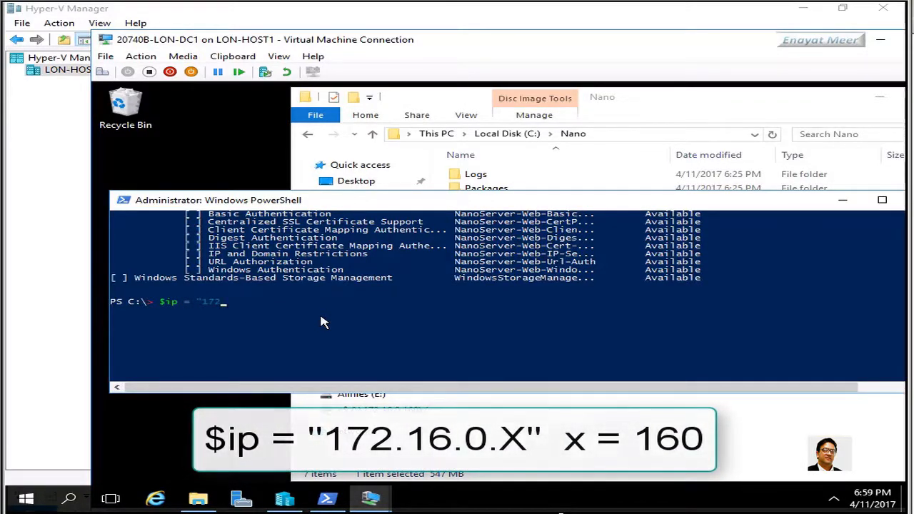
{"action": "type", "text": ".16.0.160\""}
{"action": "key", "text": "Return"}
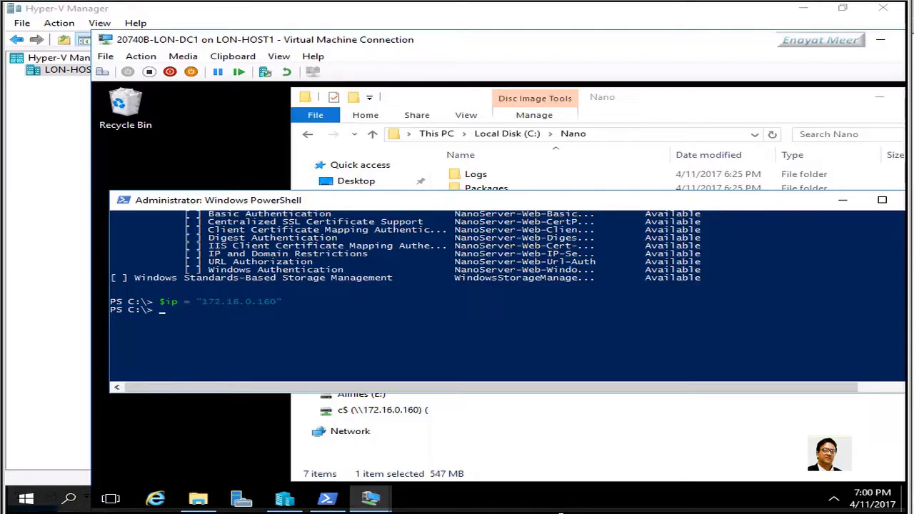
{"action": "left_click", "coordinate": [298, 336]}
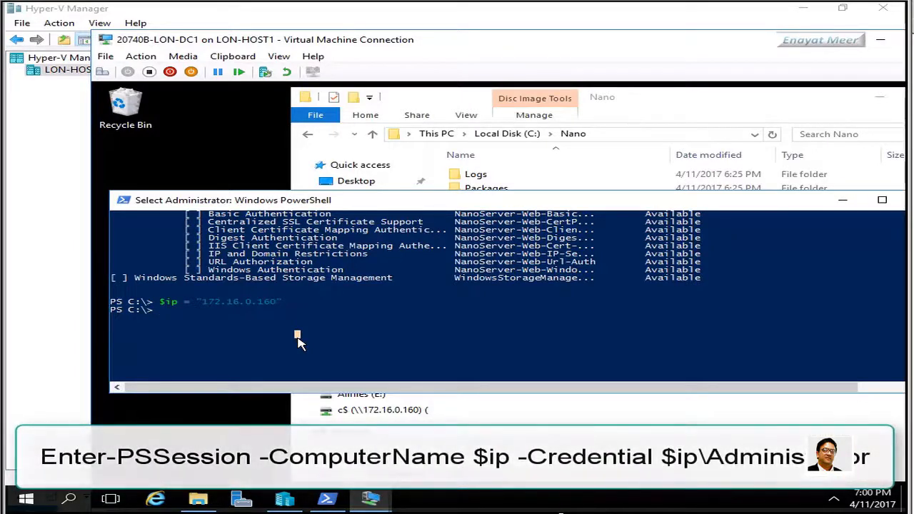
{"action": "key", "text": "Escape"}
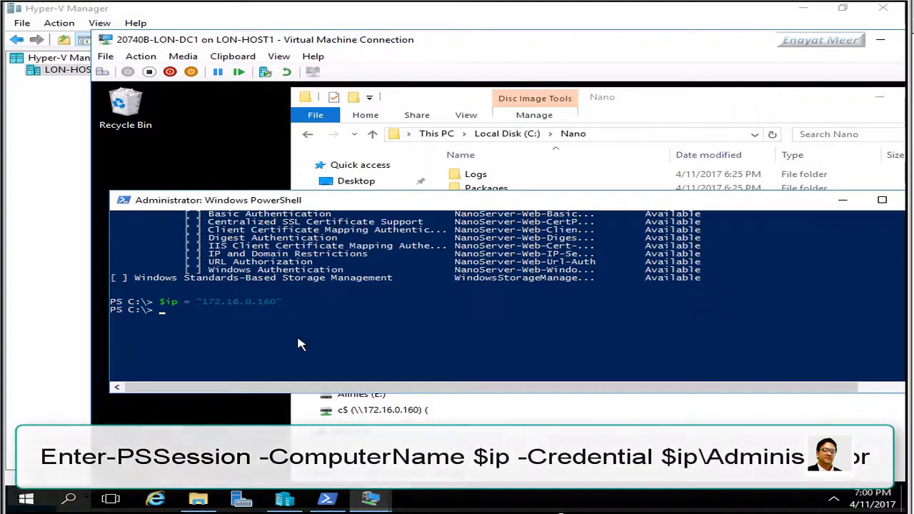
{"action": "left_click", "coordinate": [300, 345]}
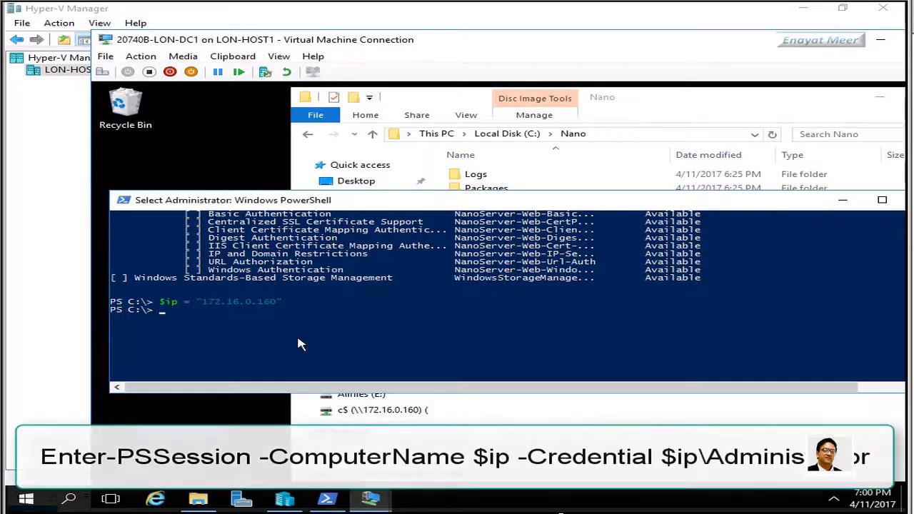
{"action": "key", "text": "Escape"}
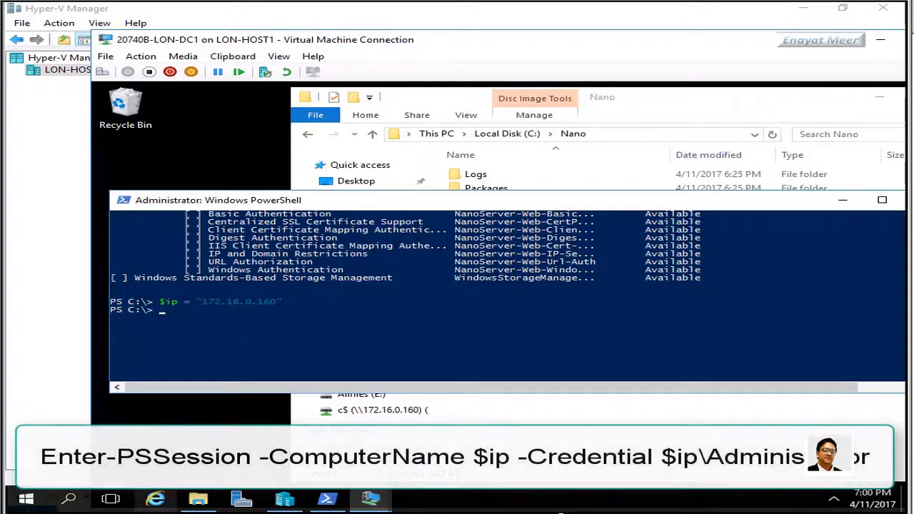
{"action": "left_click", "coordinate": [285, 338]}
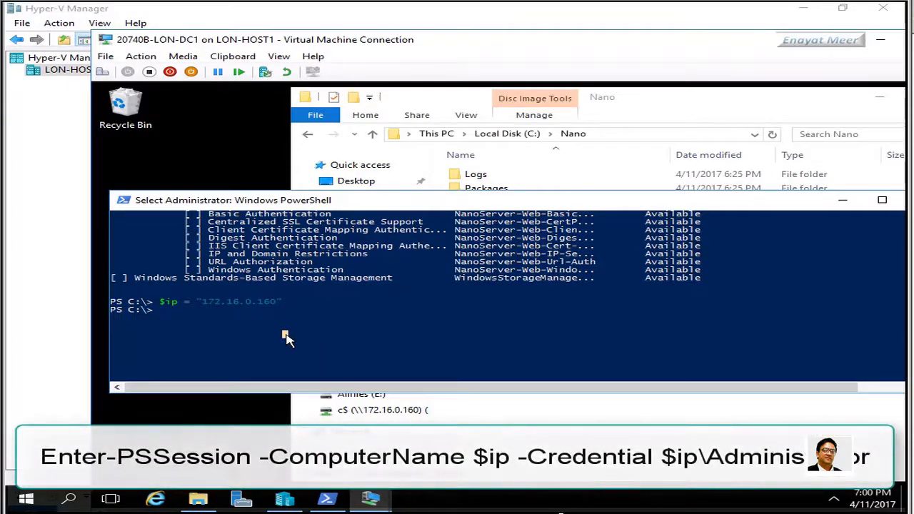
Run Enter-PSSession -ComputerName $ip -Credential $ip\Administrator and enter the Administrator password
{"action": "type", "text": "Enter"}
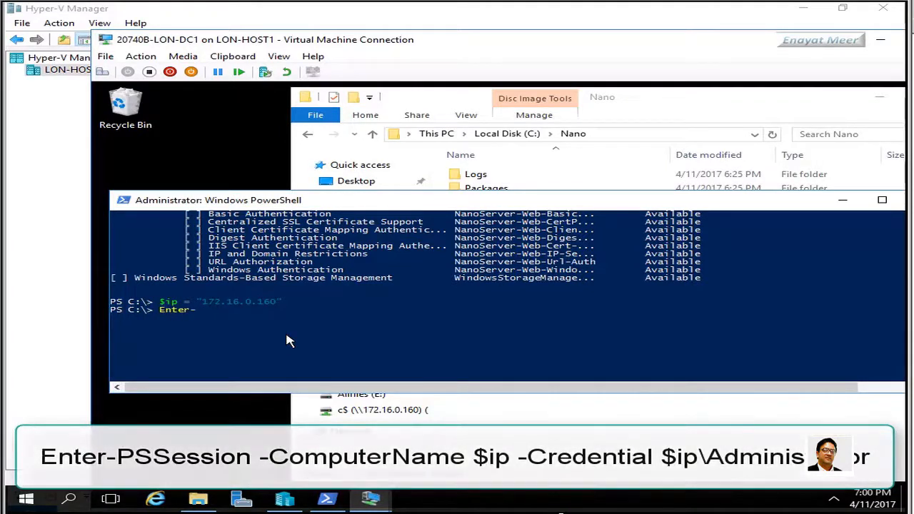
{"action": "type", "text": "-PSSession -ComputerName "}
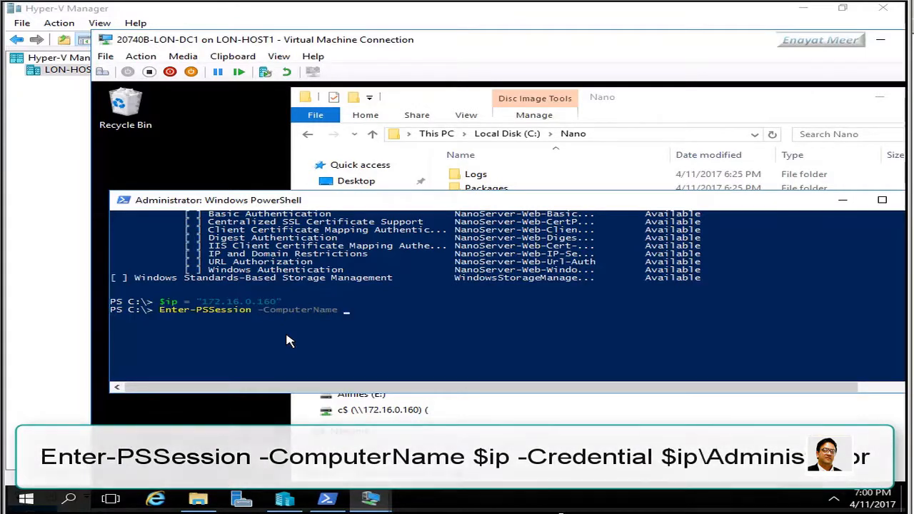
{"action": "type", "text": "$ip -Credential"}
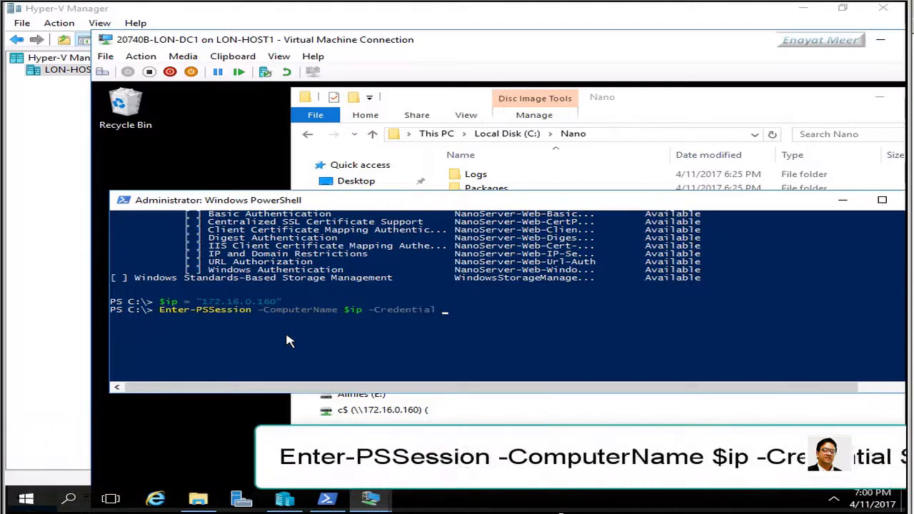
{"action": "type", "text": " $"}
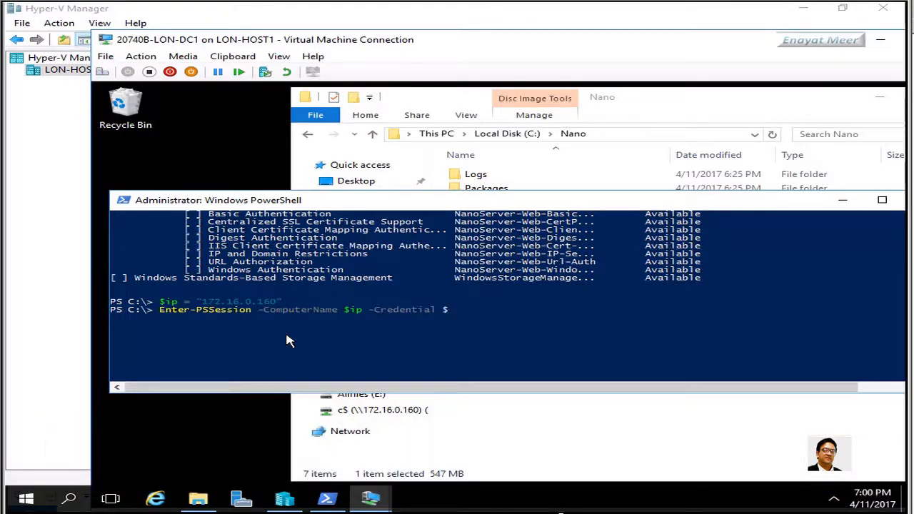
{"action": "type", "text": "ip\\Administrator"}
{"action": "key", "text": "Return"}
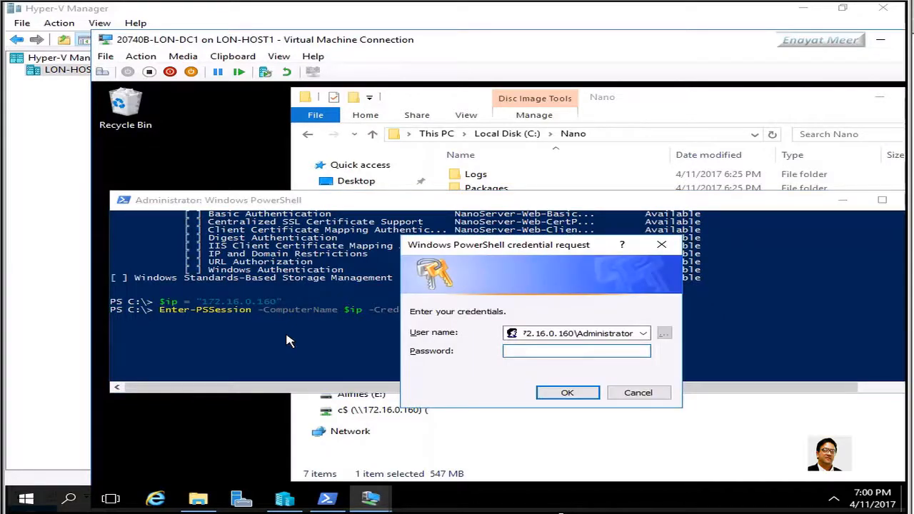
{"action": "type", "text": "Pa$$w0rd"}
{"action": "key", "text": "Return"}
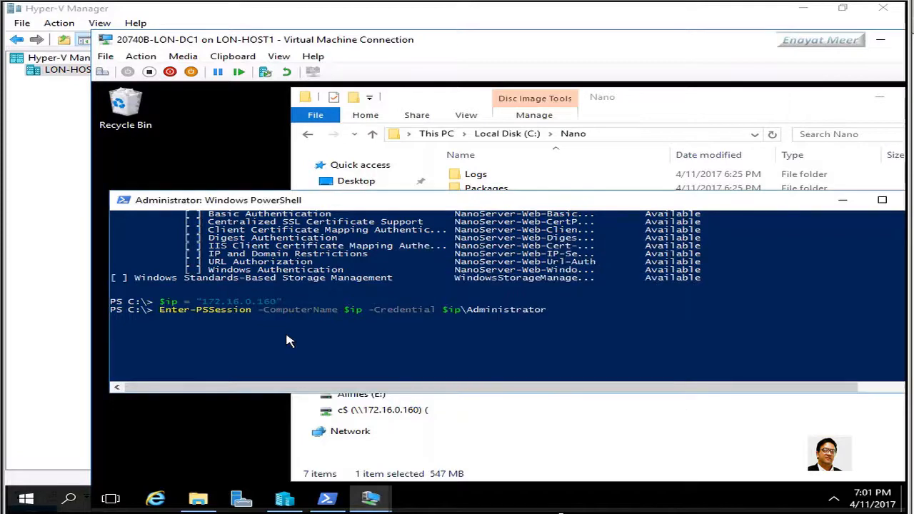
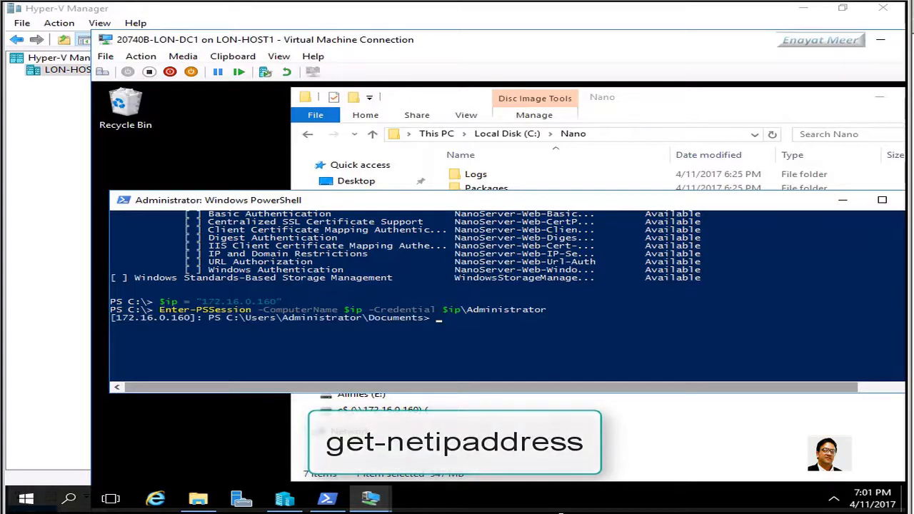
Run get-netipaddress on the Nano server and maximize the console to review its IPv6, IPv4 and loopback addresses
{"action": "left_click", "coordinate": [427, 345]}
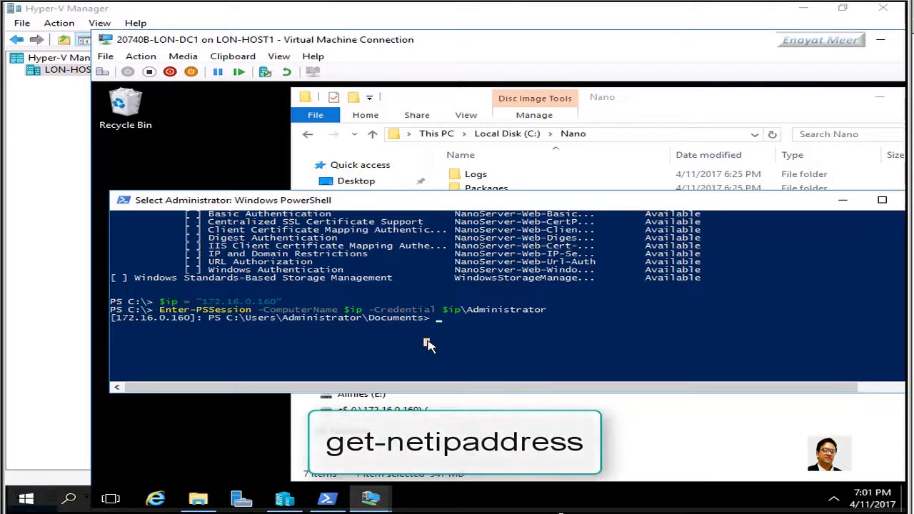
{"action": "key", "text": "Escape"}
{"action": "type", "text": "get"}
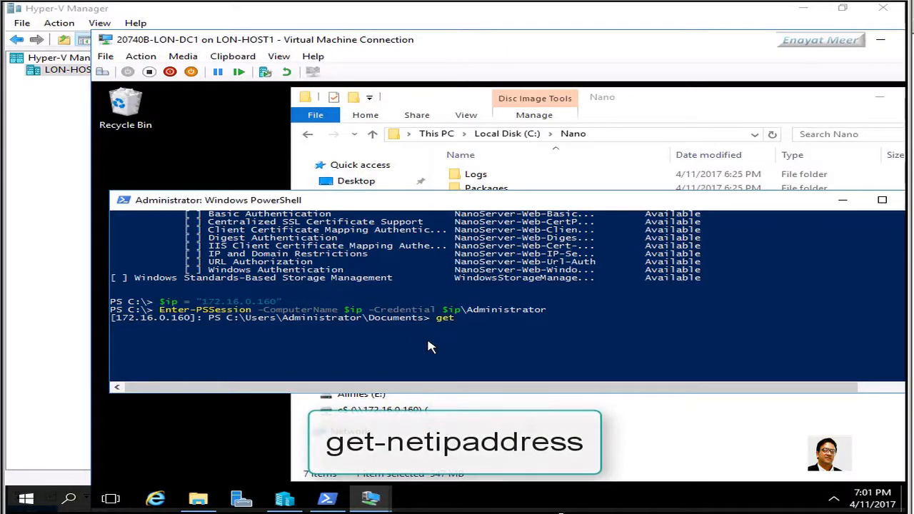
{"action": "type", "text": "-netipaddress"}
{"action": "key", "text": "Return"}
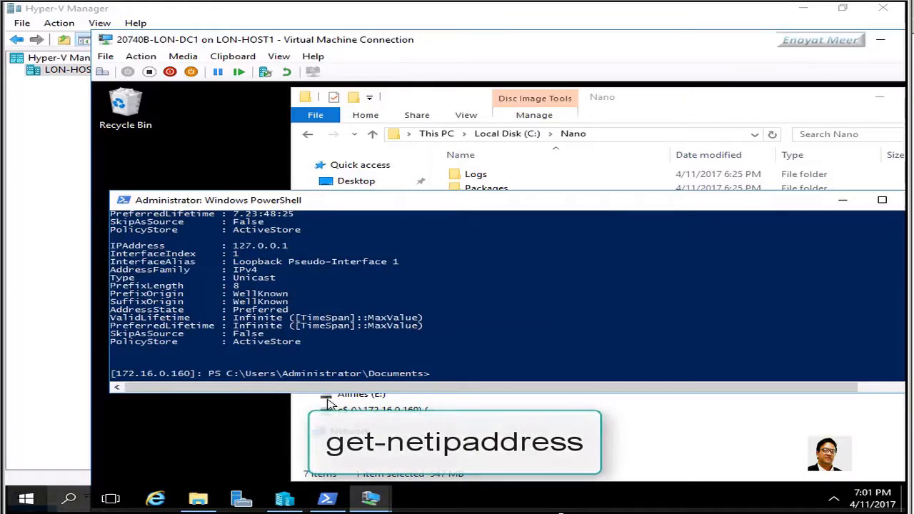
{"action": "left_click", "coordinate": [882, 200]}
{"action": "scroll", "coordinate": [723, 319], "scroll_direction": "up", "scroll_amount": 6}
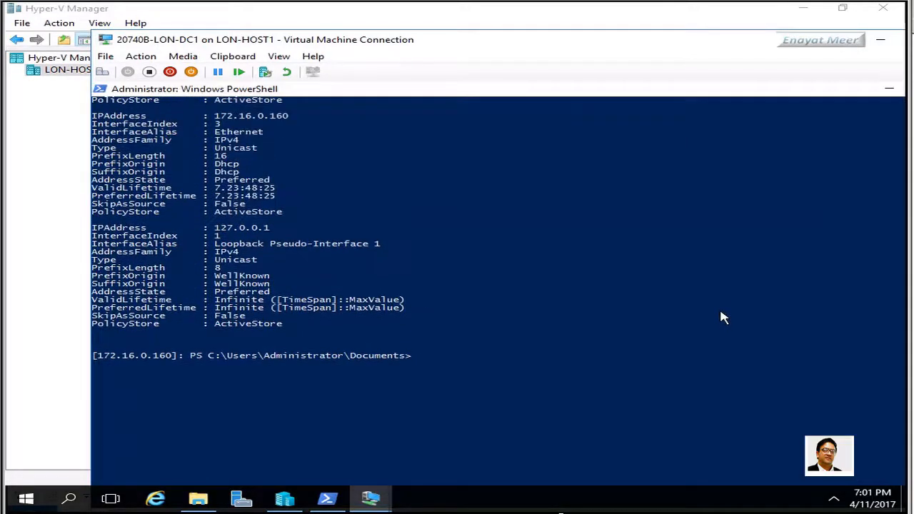
{"action": "scroll", "coordinate": [722, 318], "scroll_direction": "up", "scroll_amount": 4}
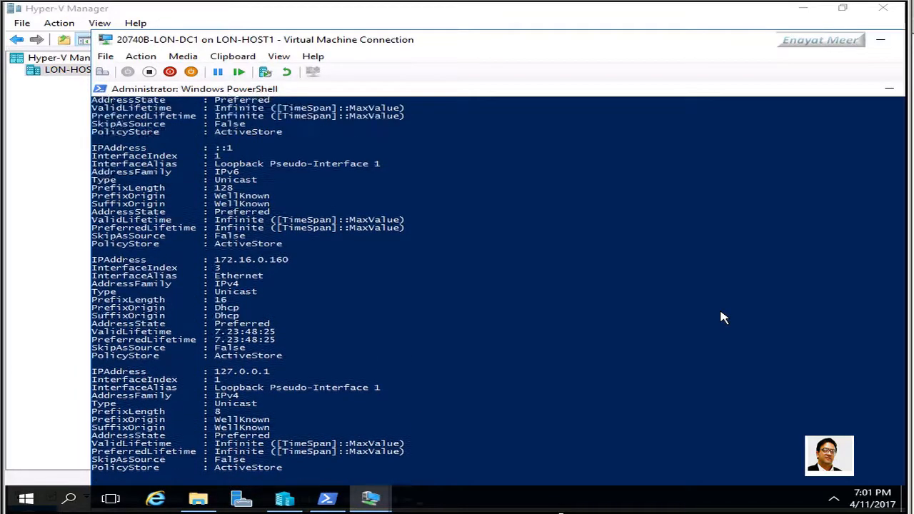
{"action": "scroll", "coordinate": [723, 318], "scroll_direction": "up", "scroll_amount": 4}
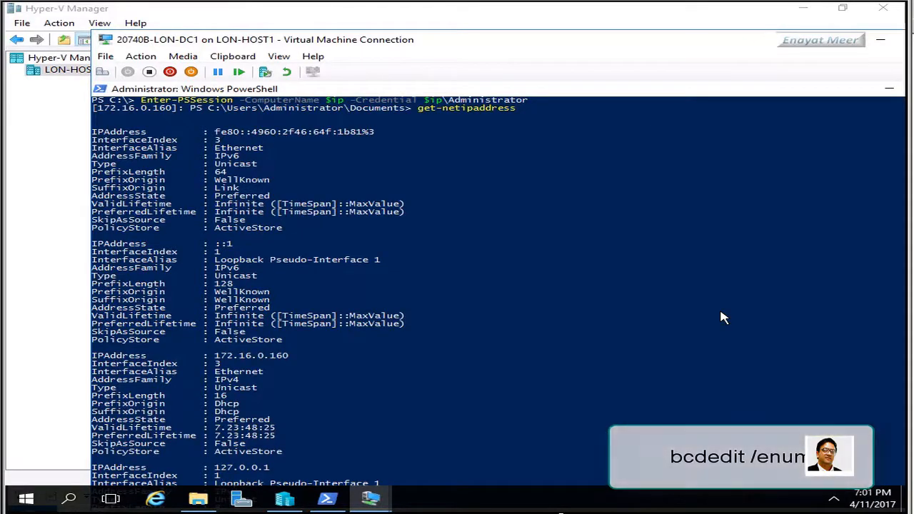
{"action": "scroll", "coordinate": [723, 318], "scroll_direction": "down", "scroll_amount": 2}
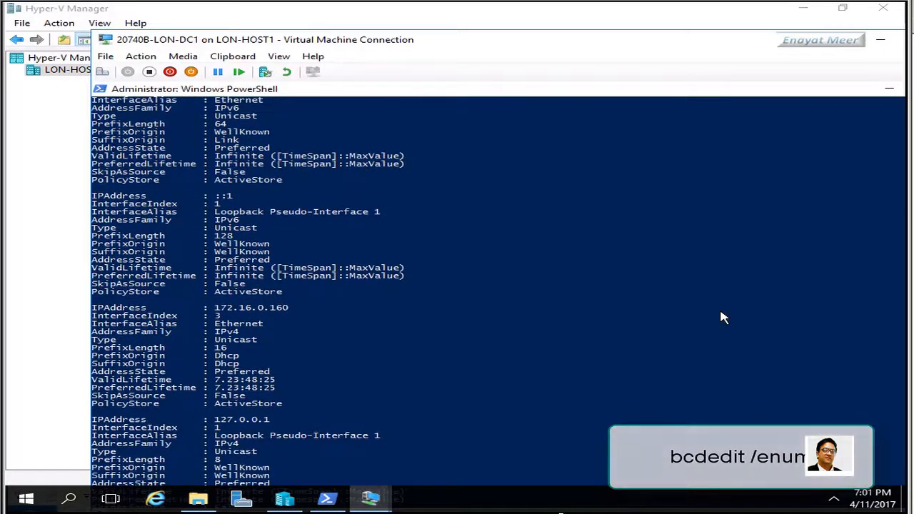
{"action": "scroll", "coordinate": [723, 318], "scroll_direction": "down", "scroll_amount": 3}
{"action": "scroll", "coordinate": [723, 318], "scroll_direction": "down", "scroll_amount": 3}
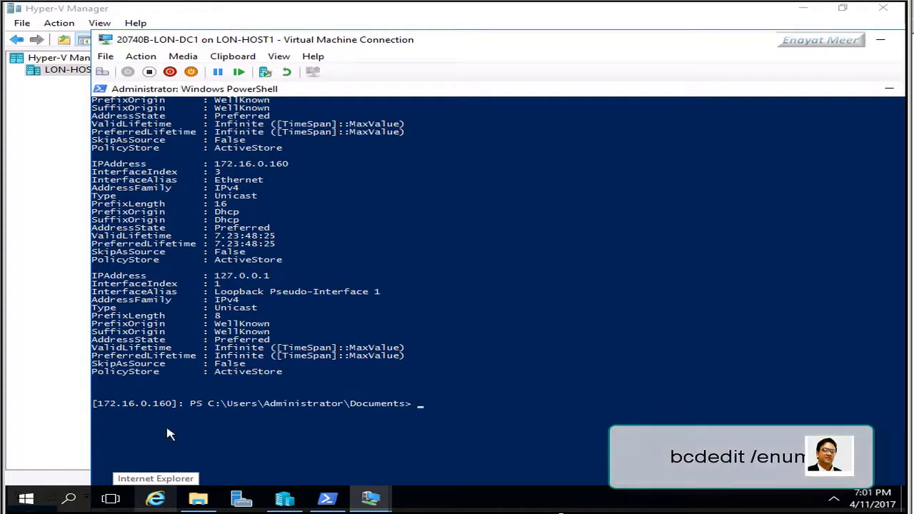
Show the Nano server's boot configuration with bcdedit /enum
{"action": "left_click", "coordinate": [379, 429]}
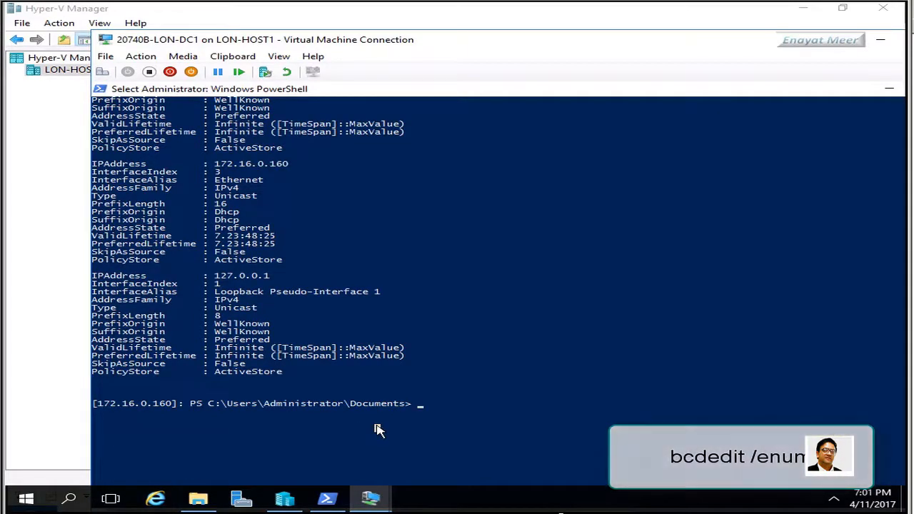
{"action": "type", "text": "bcd"}
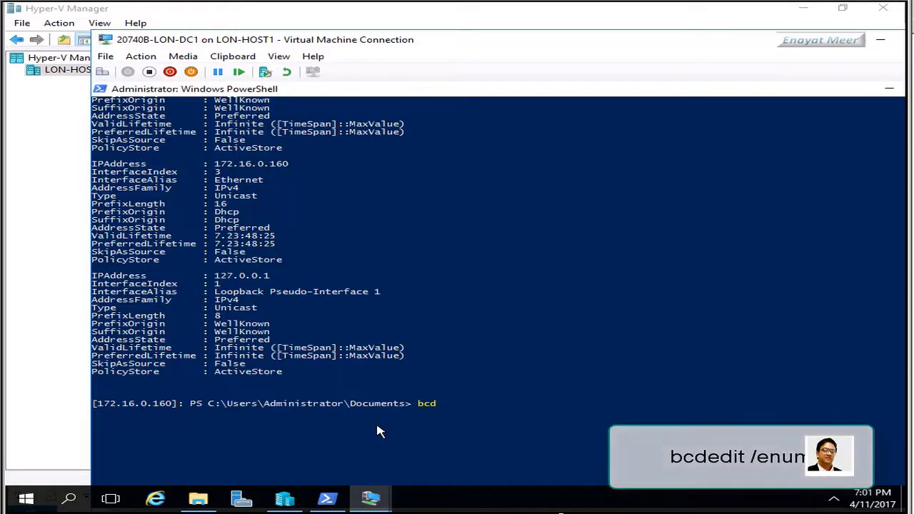
{"action": "type", "text": "edit /enum"}
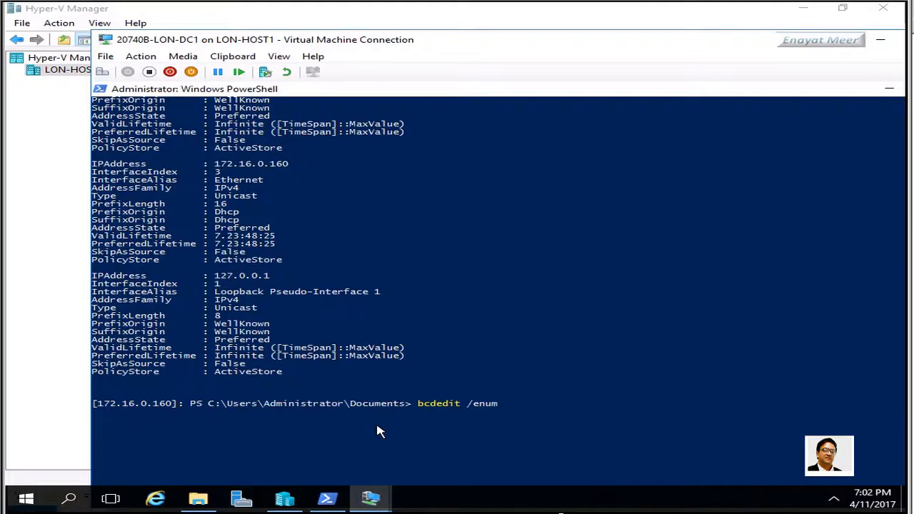
{"action": "key", "text": "Return"}
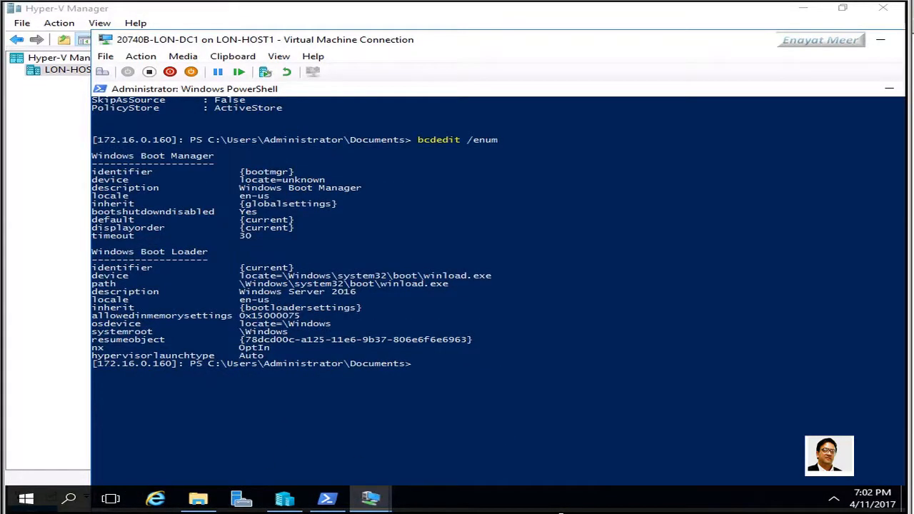
List the Nano server's shares with net share
{"action": "left_click", "coordinate": [507, 424]}
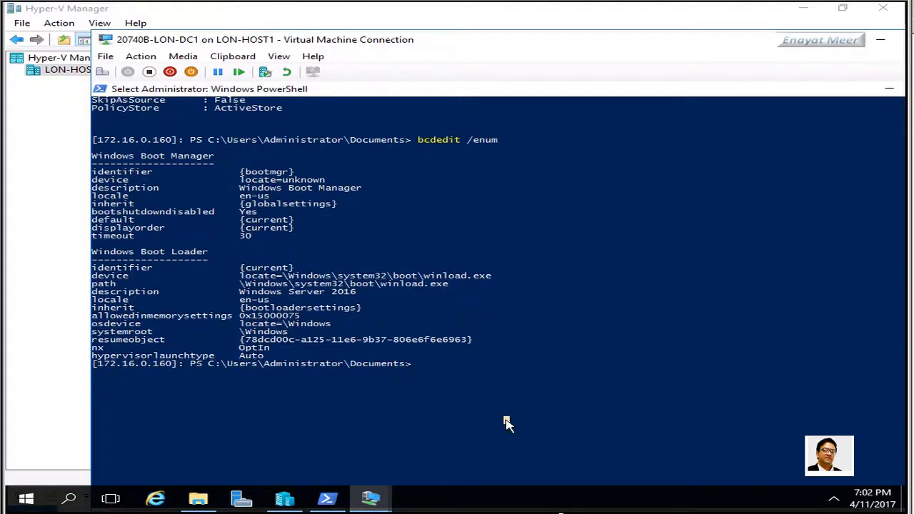
{"action": "type", "text": "net"}
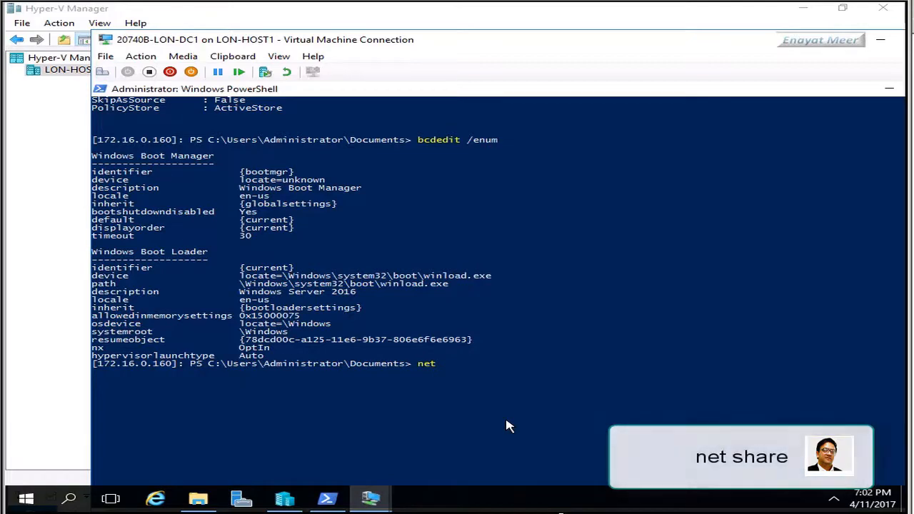
{"action": "type", "text": " share"}
{"action": "key", "text": "Return"}
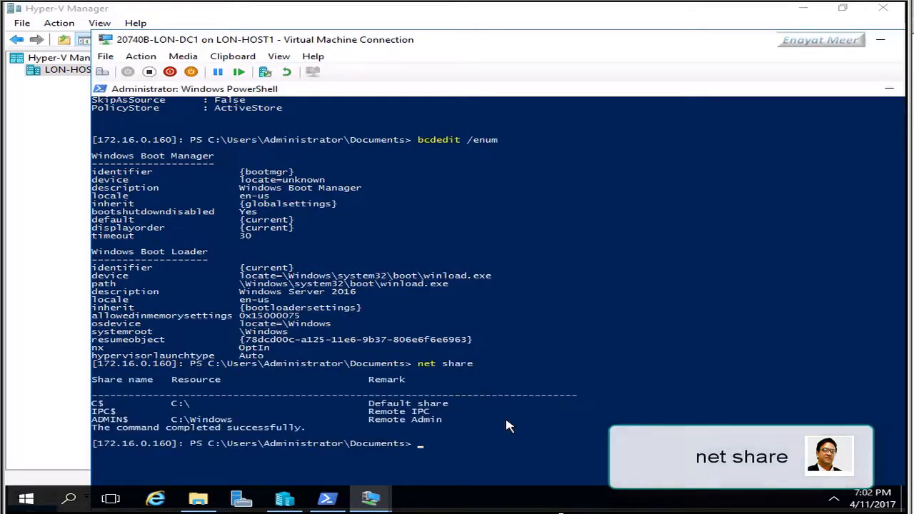
End the remote session with Exit-PSSession and return to the local desktop
{"action": "left_click", "coordinate": [543, 445]}
{"action": "scroll", "coordinate": [542, 445], "scroll_direction": "down", "scroll_amount": 4}
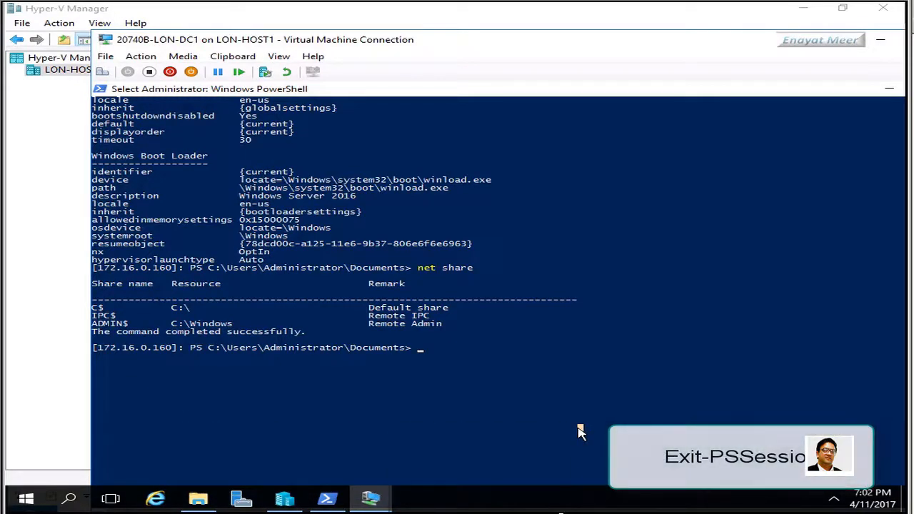
{"action": "type", "text": "Exit"}
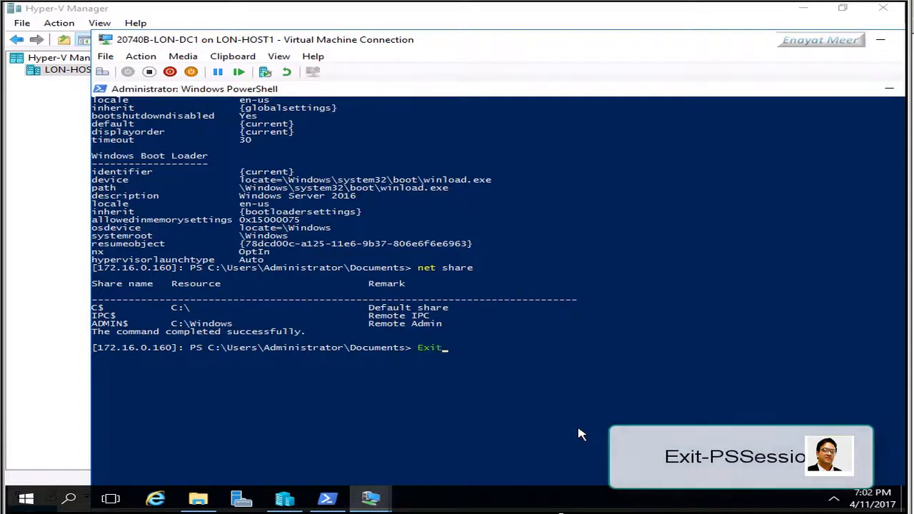
{"action": "type", "text": "-PS"}
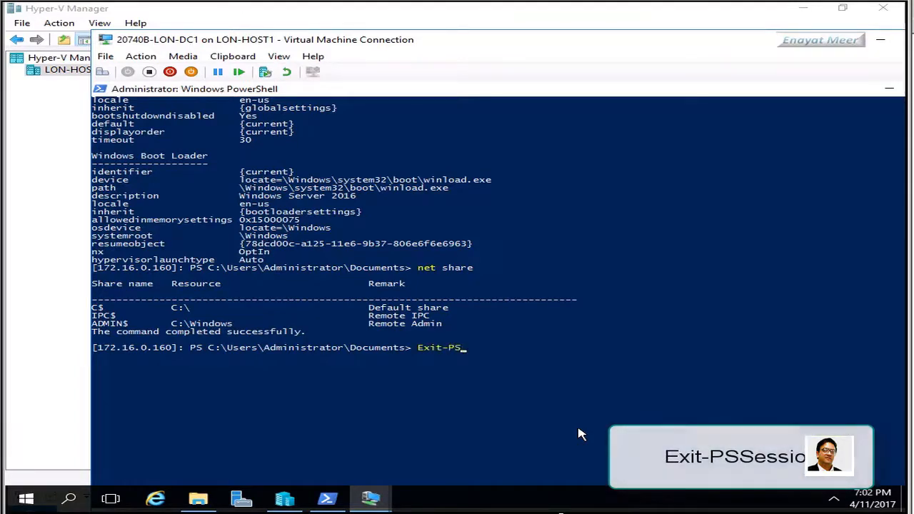
{"action": "type", "text": "Session"}
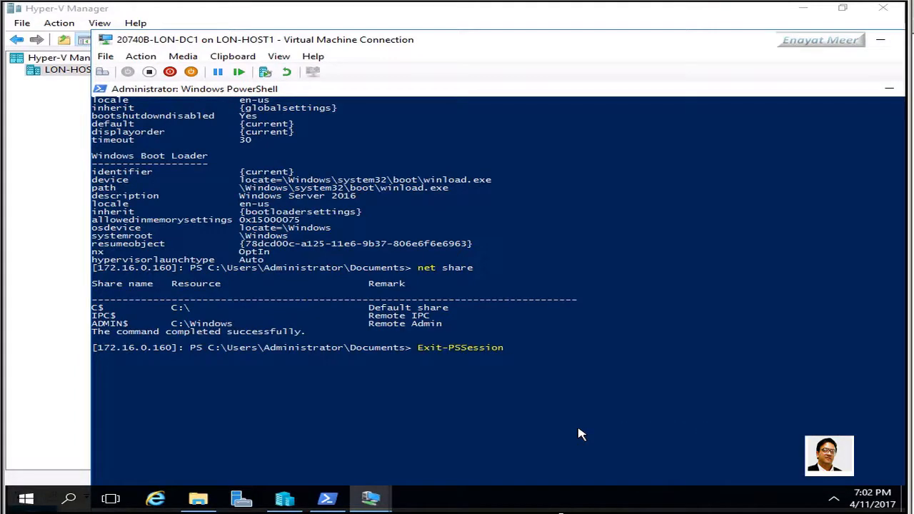
{"action": "key", "text": "Return"}
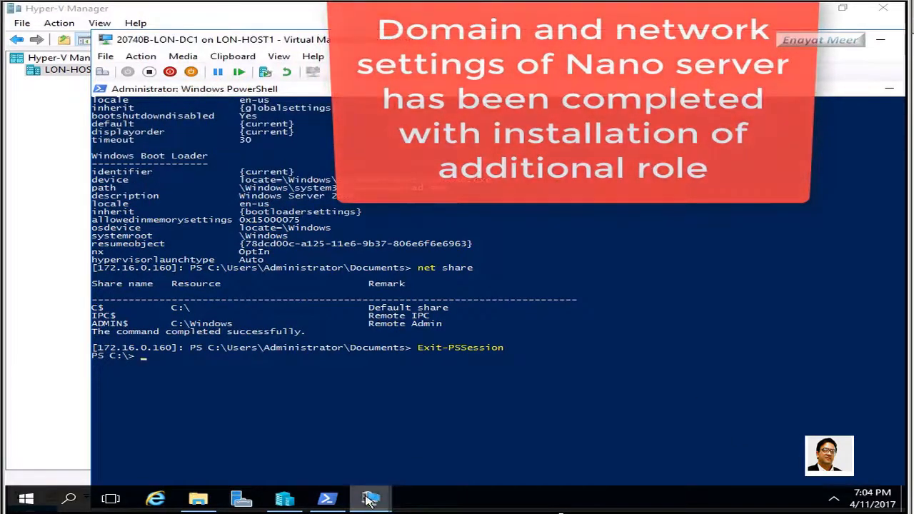
{"action": "left_click", "coordinate": [369, 500]}
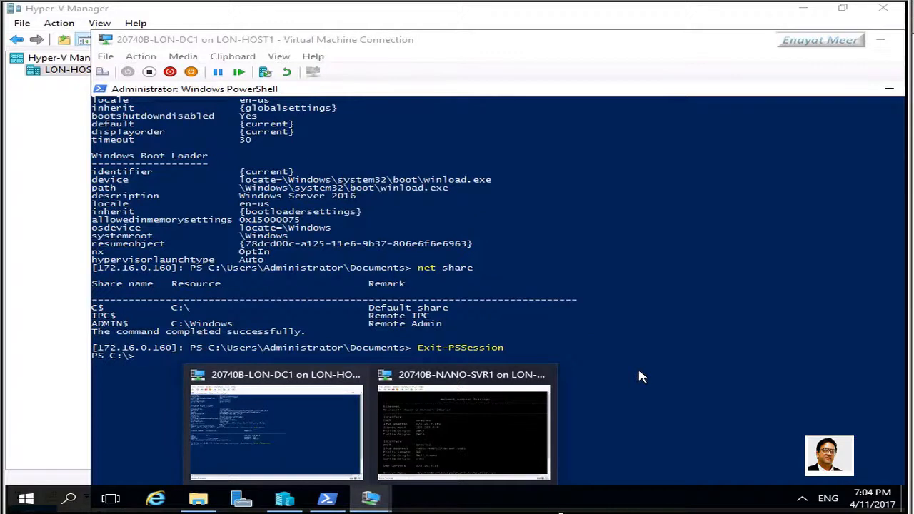
{"action": "left_click", "coordinate": [639, 374]}
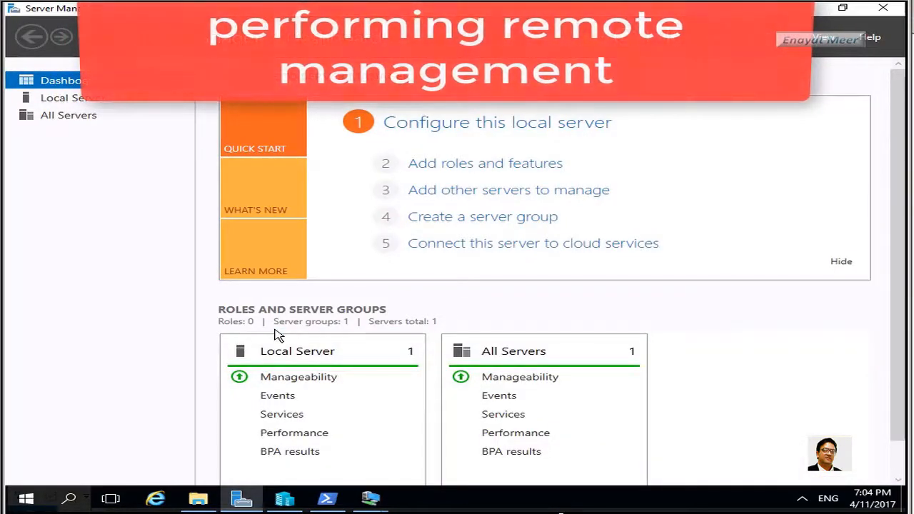
Add nano-svr1, found by searching Nano-SVR1 in the directory, to All Servers as a managed server
{"action": "left_click", "coordinate": [74, 116]}
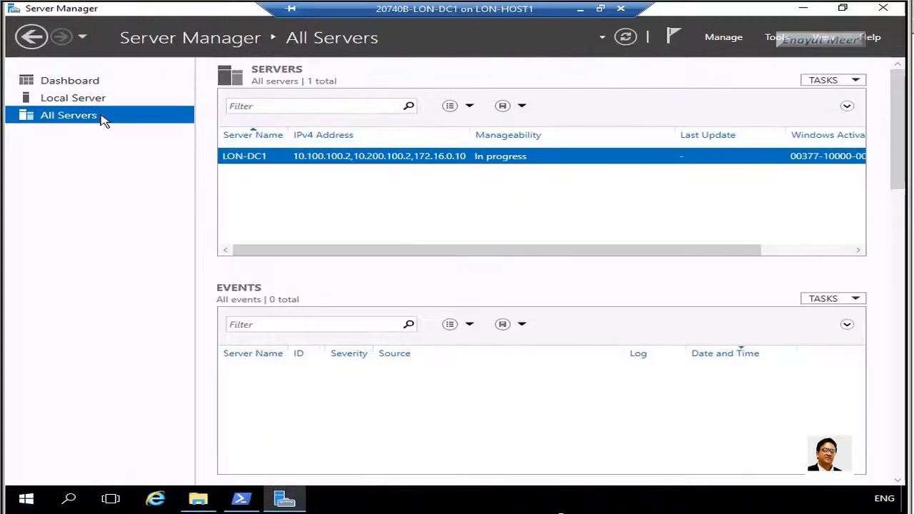
{"action": "right_click", "coordinate": [103, 120]}
{"action": "left_click", "coordinate": [146, 127]}
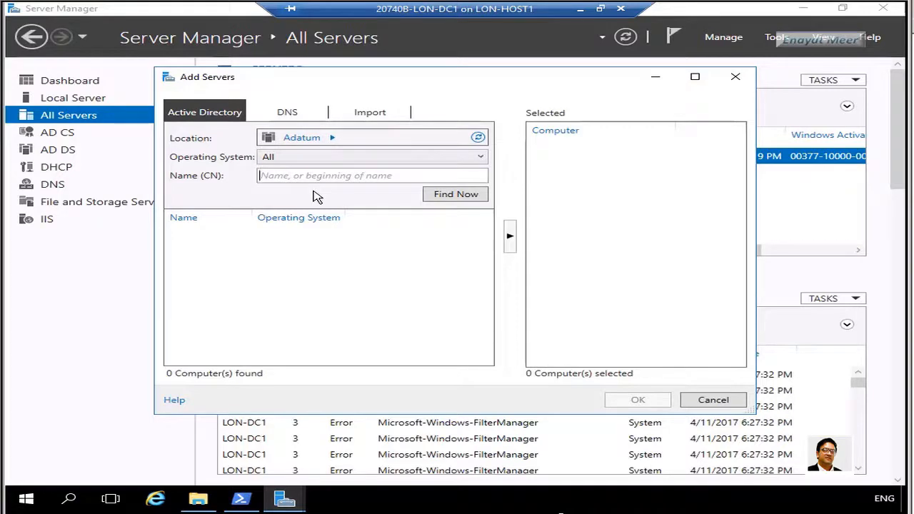
{"action": "type", "text": "Nano"}
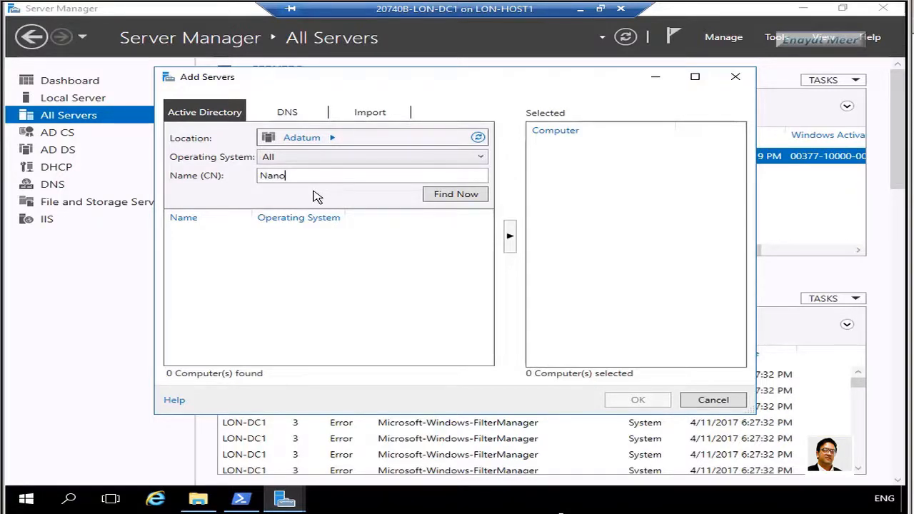
{"action": "type", "text": "-SVR1"}
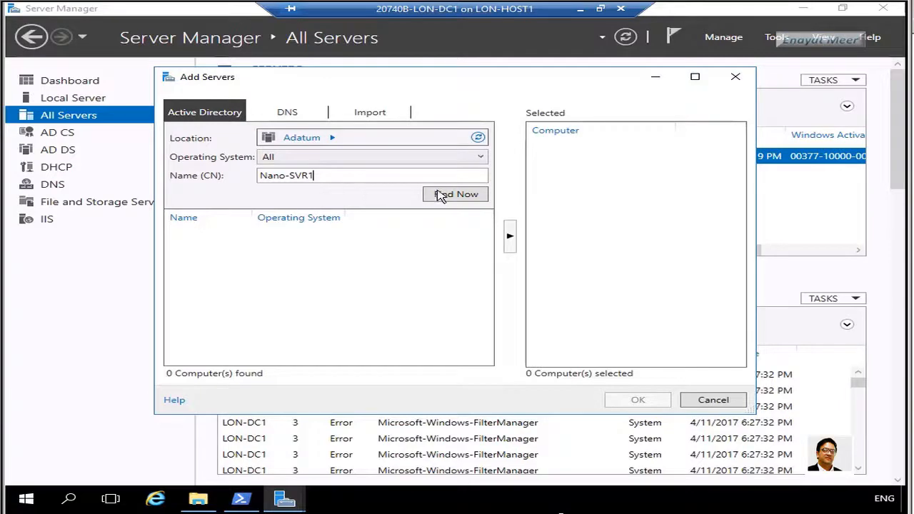
{"action": "left_click", "coordinate": [440, 195]}
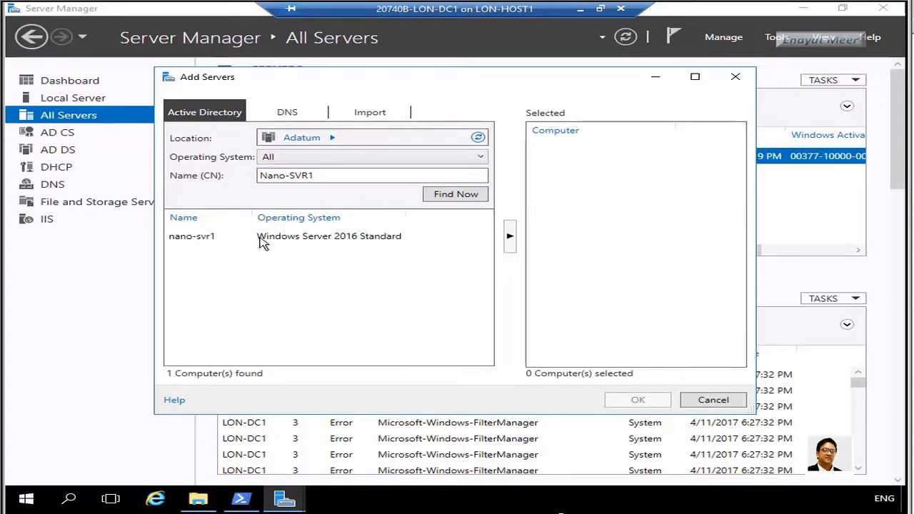
{"action": "left_click", "coordinate": [261, 238]}
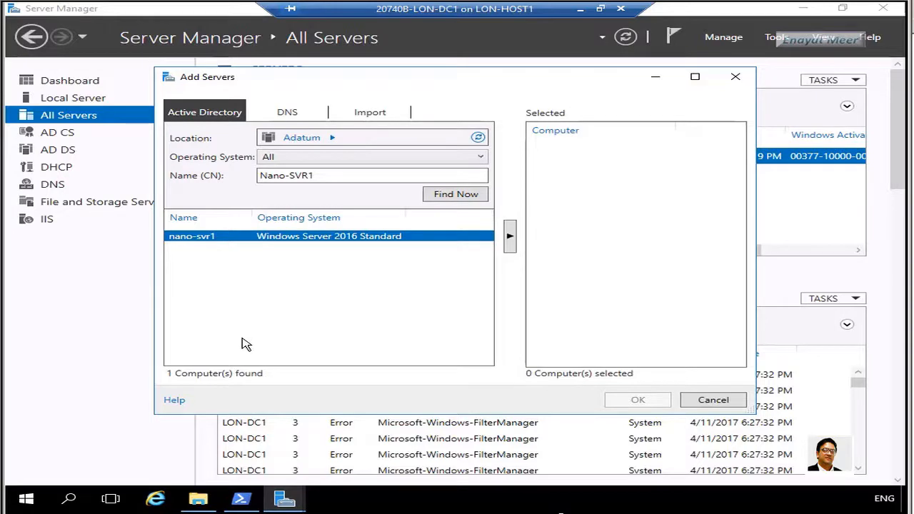
{"action": "left_click", "coordinate": [511, 237]}
{"action": "left_click", "coordinate": [614, 403]}
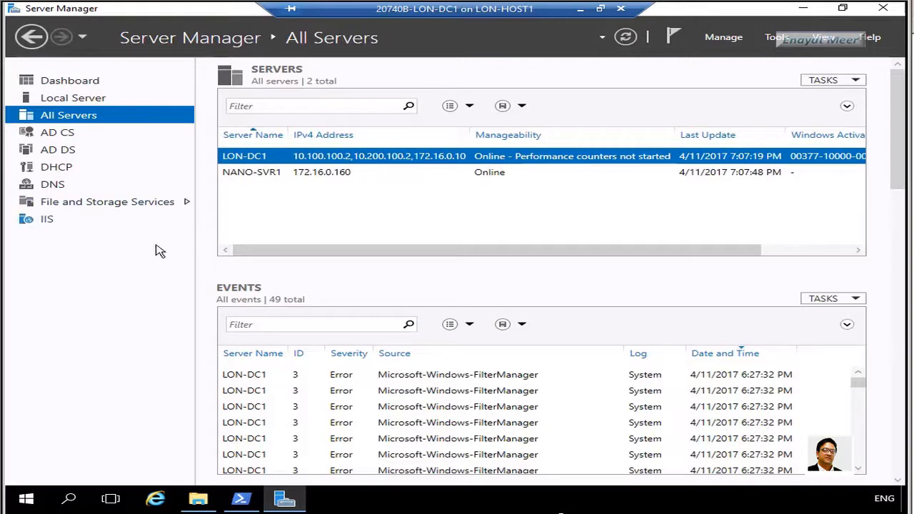
Go from the Dashboard to File and Storage Services > Shares and open the Shares TASKS menu
{"action": "left_click", "coordinate": [79, 84]}
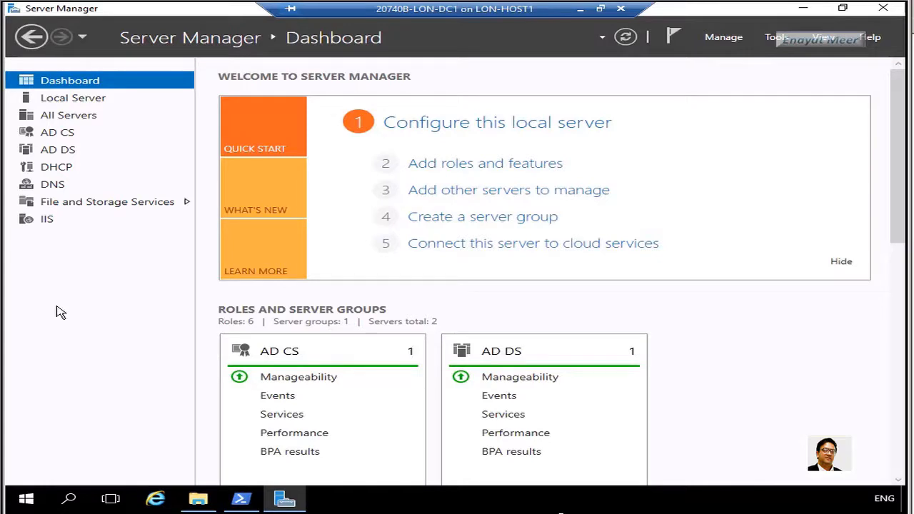
{"action": "left_click", "coordinate": [84, 209]}
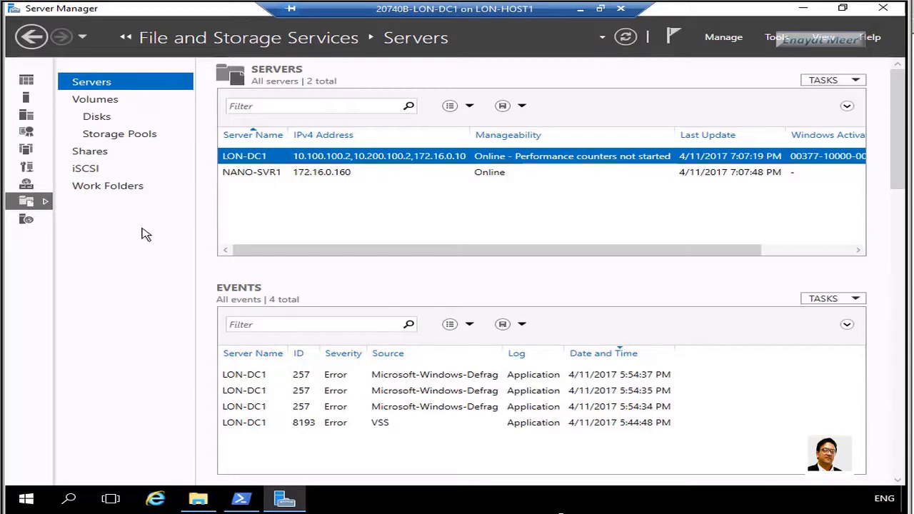
{"action": "left_click", "coordinate": [92, 153]}
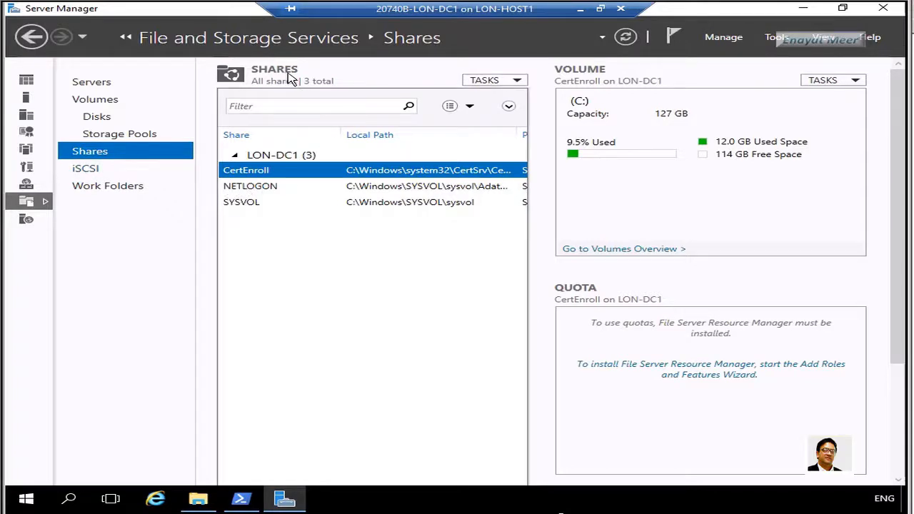
{"action": "left_click", "coordinate": [516, 81]}
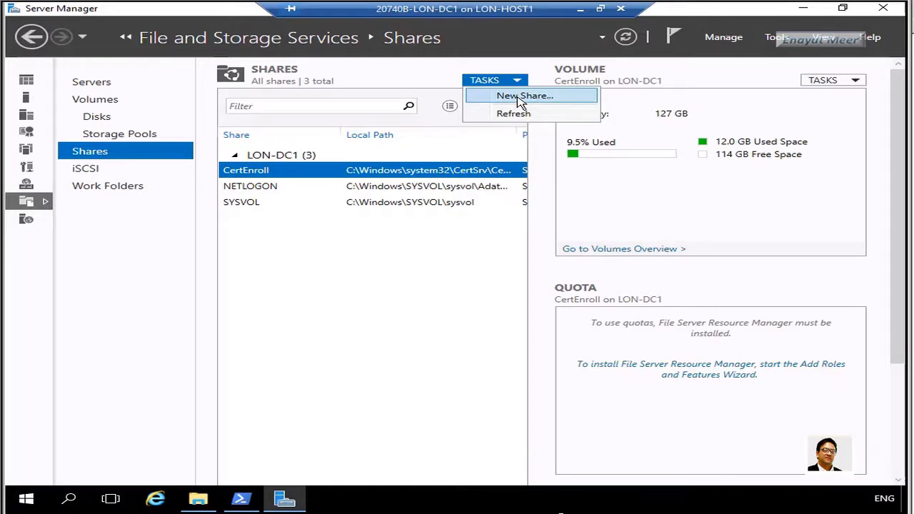
Start a New Share with the SMB Share - Quick profile targeting nano-svr1
{"action": "left_click", "coordinate": [519, 99]}
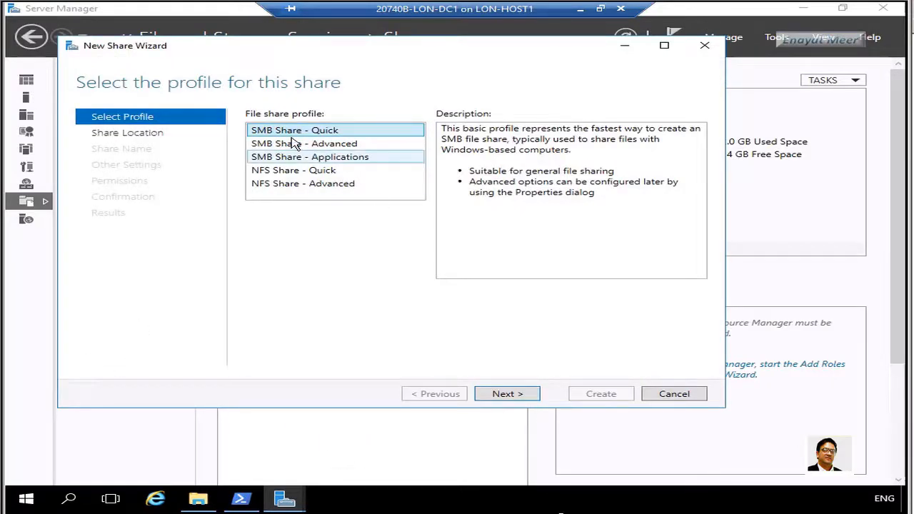
{"action": "left_click", "coordinate": [511, 399]}
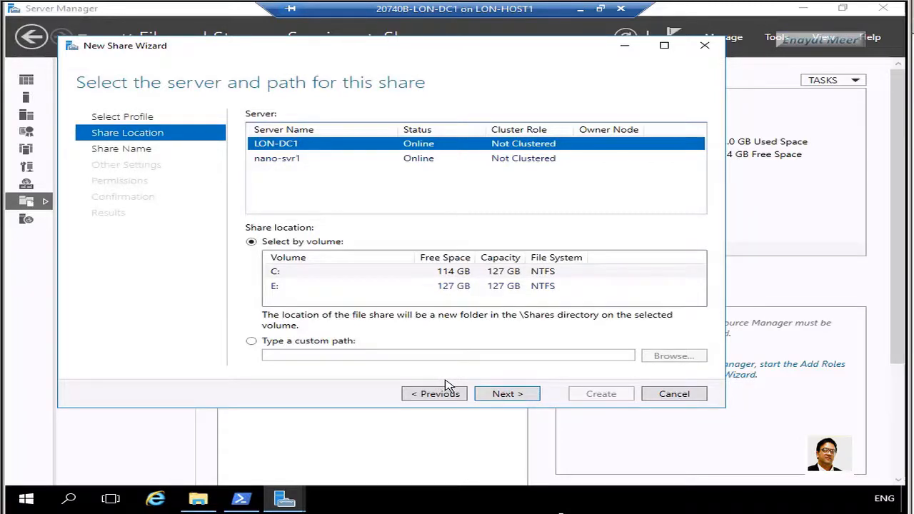
{"action": "left_click", "coordinate": [280, 160]}
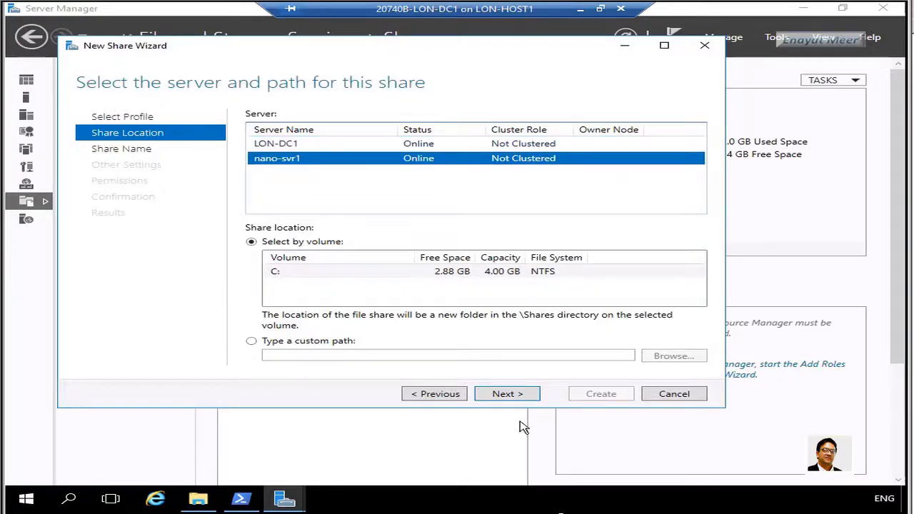
{"action": "left_click", "coordinate": [507, 394]}
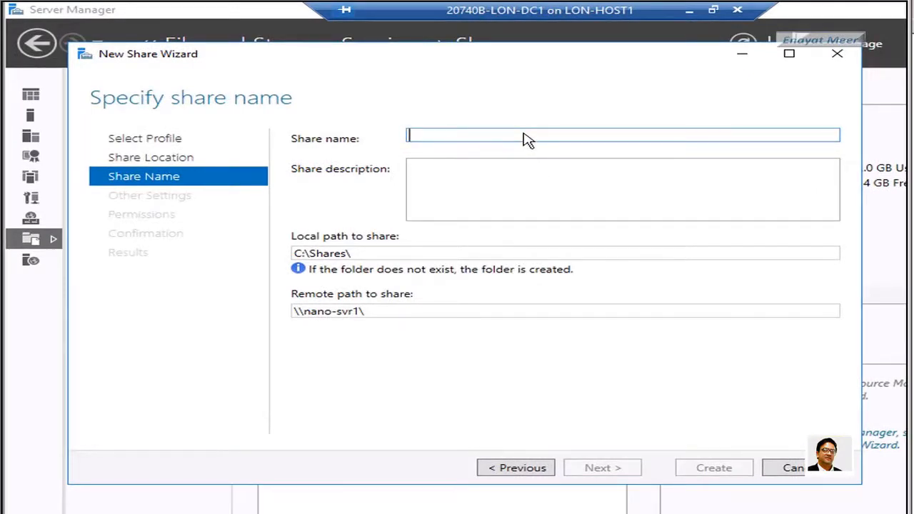
Name the share Data, keep default settings and permissions, and create it at C:\Shares\Data
{"action": "type", "text": "Data"}
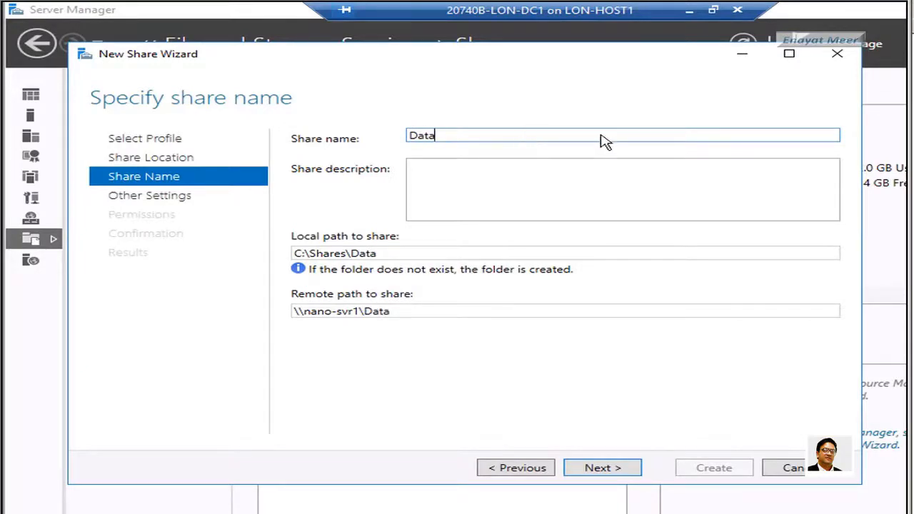
{"action": "left_click", "coordinate": [605, 470]}
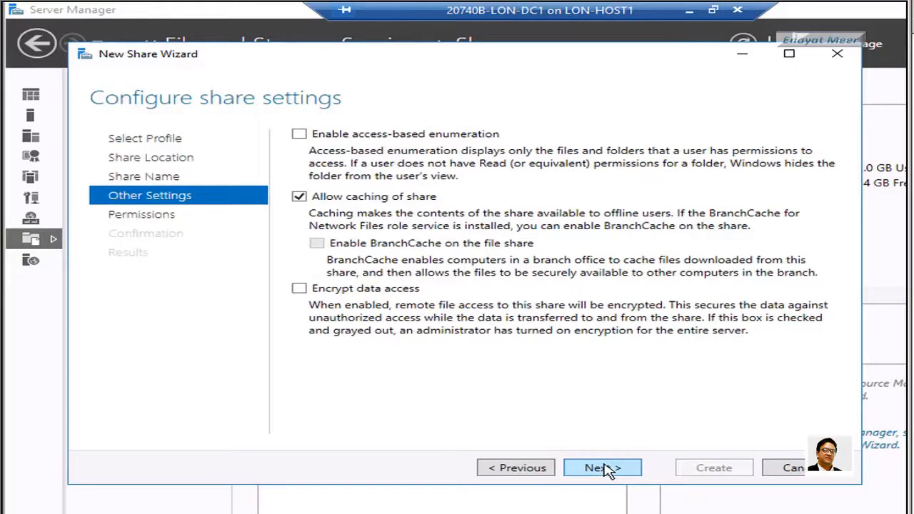
{"action": "left_click", "coordinate": [603, 468]}
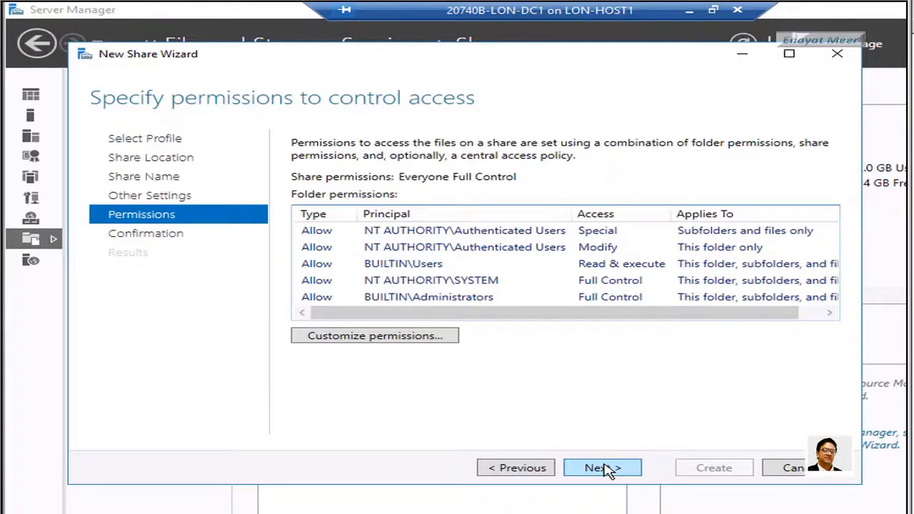
{"action": "left_click", "coordinate": [606, 470]}
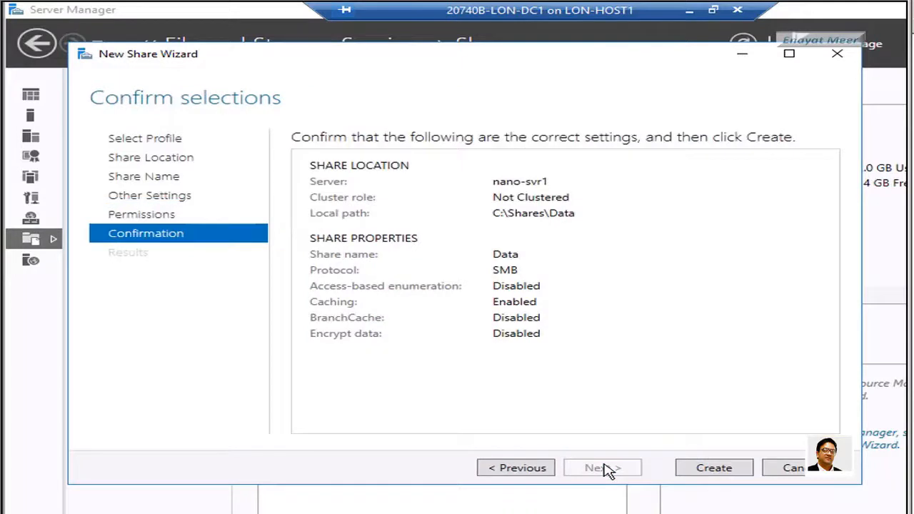
{"action": "left_click", "coordinate": [714, 474]}
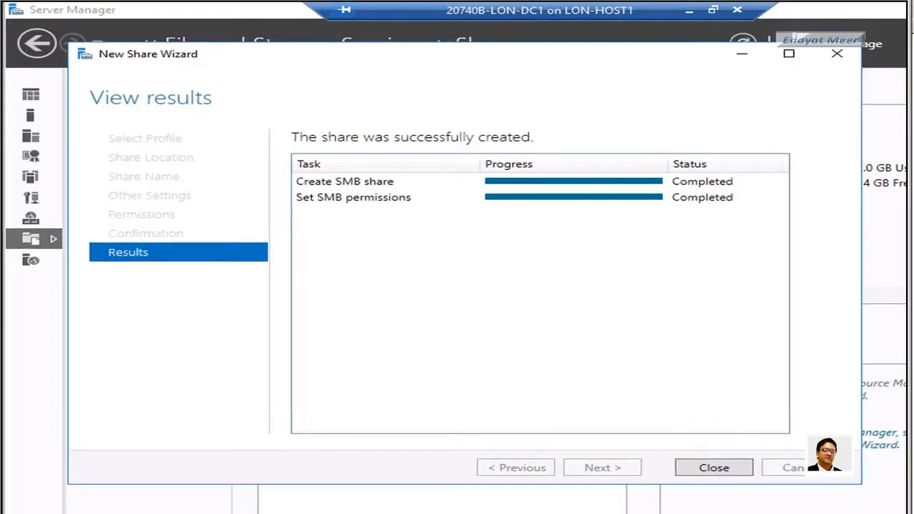
{"action": "left_click", "coordinate": [602, 393]}
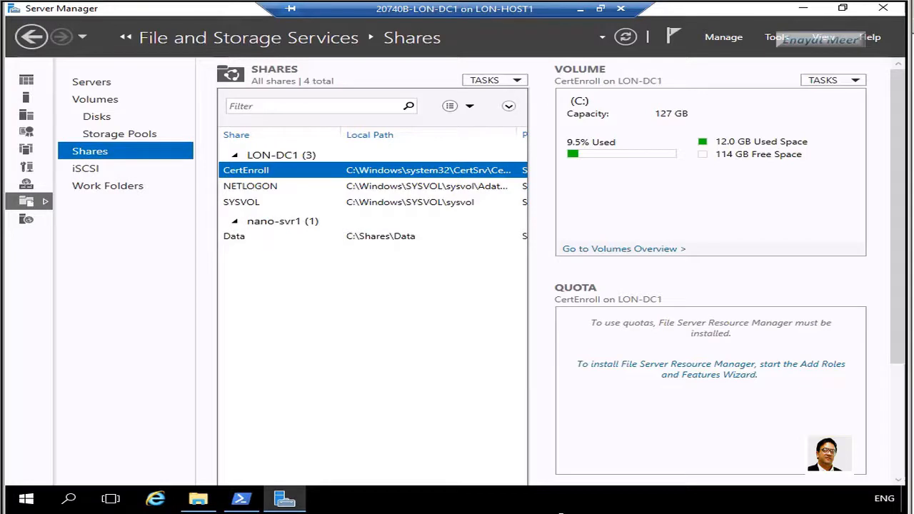
Open PowerShell as administrator and remove the old Z: mapping with net use Z: /d
{"action": "right_click", "coordinate": [242, 500]}
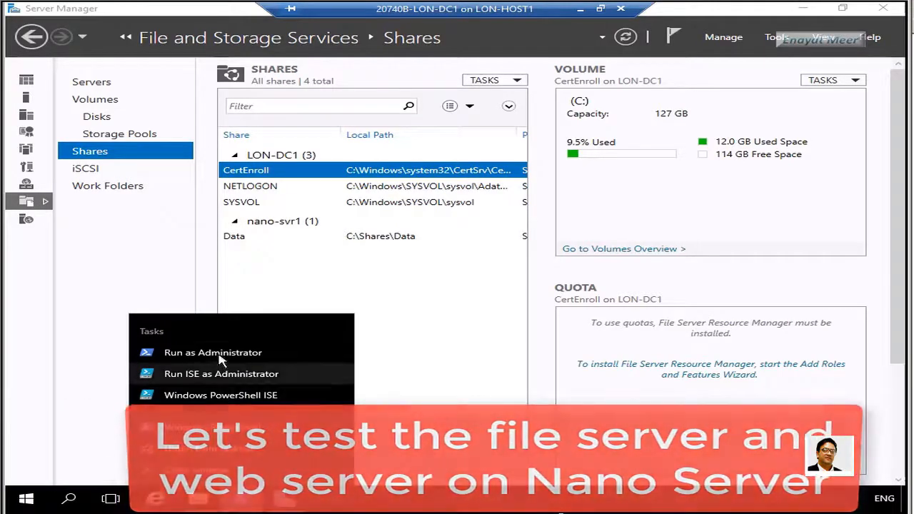
{"action": "left_click", "coordinate": [166, 354]}
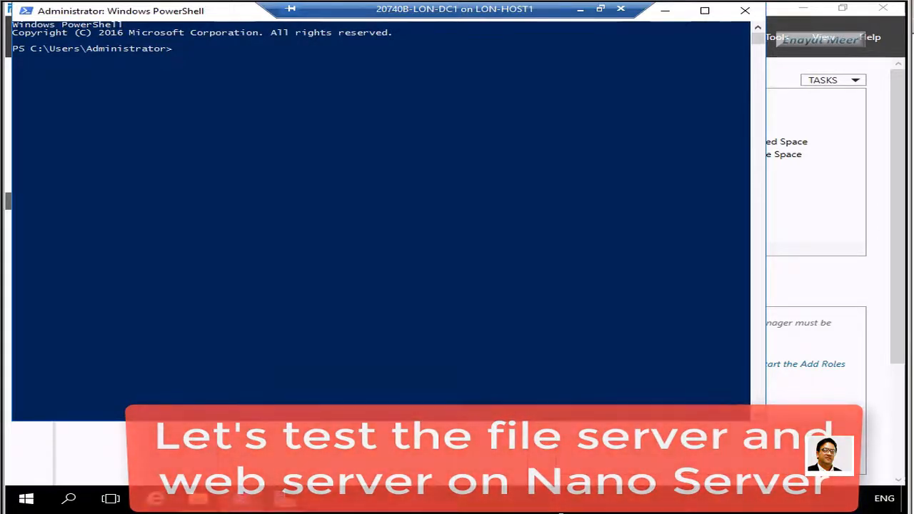
{"action": "left_click", "coordinate": [153, 347]}
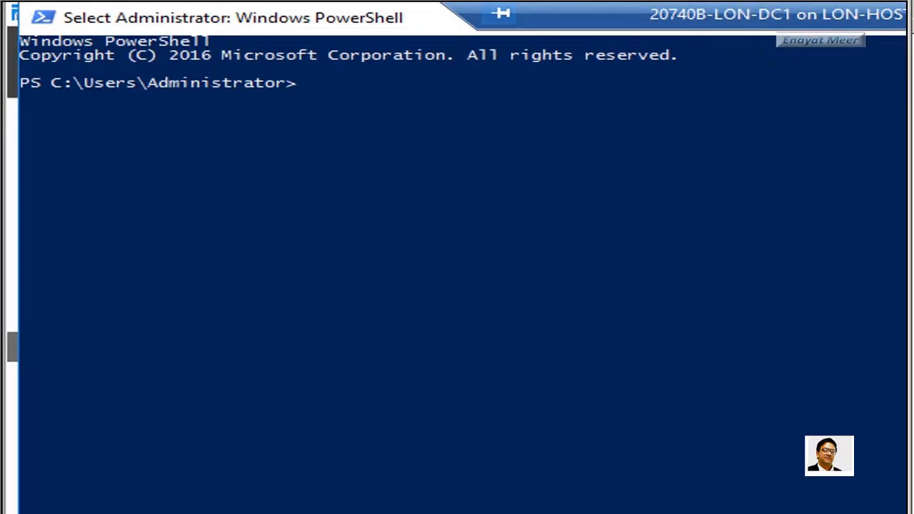
{"action": "type", "text": "net"}
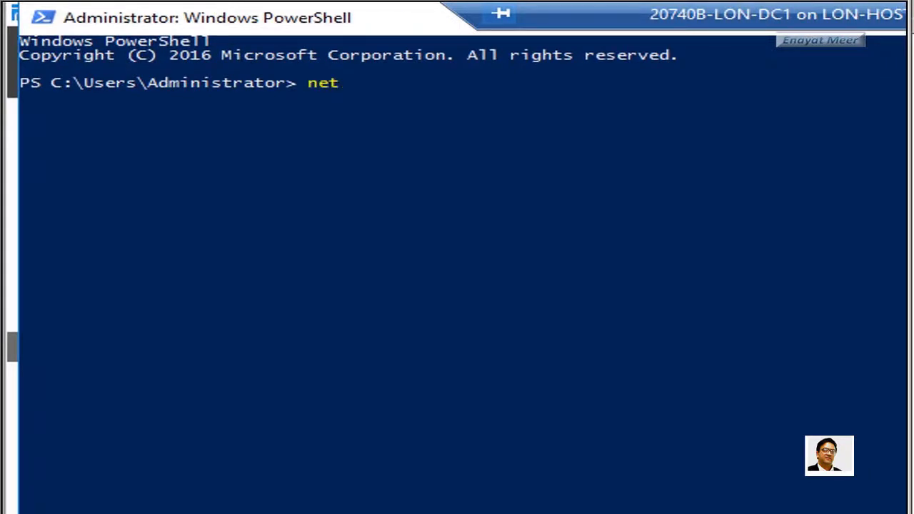
{"action": "type", "text": " use Z: /d"}
{"action": "key", "text": "Return"}
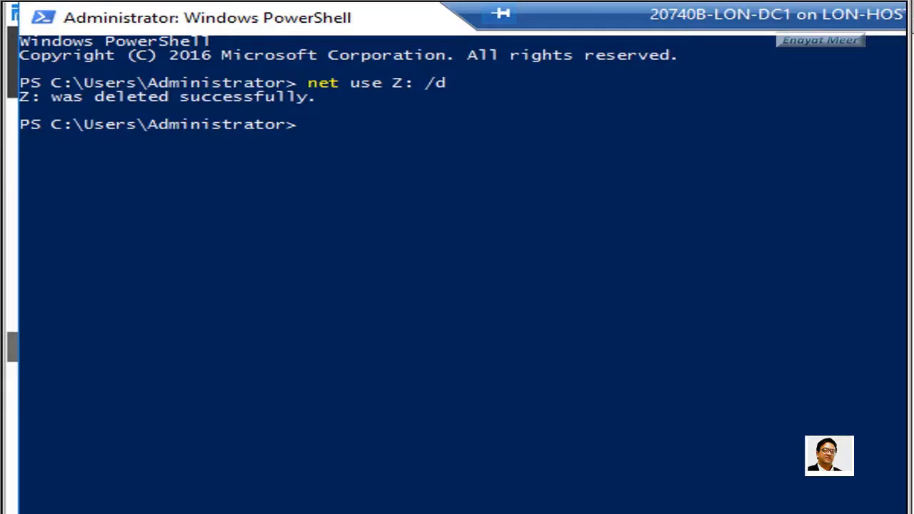
Map Z: to \\Nano-Svr1\c$ with net use
{"action": "left_click", "coordinate": [631, 484]}
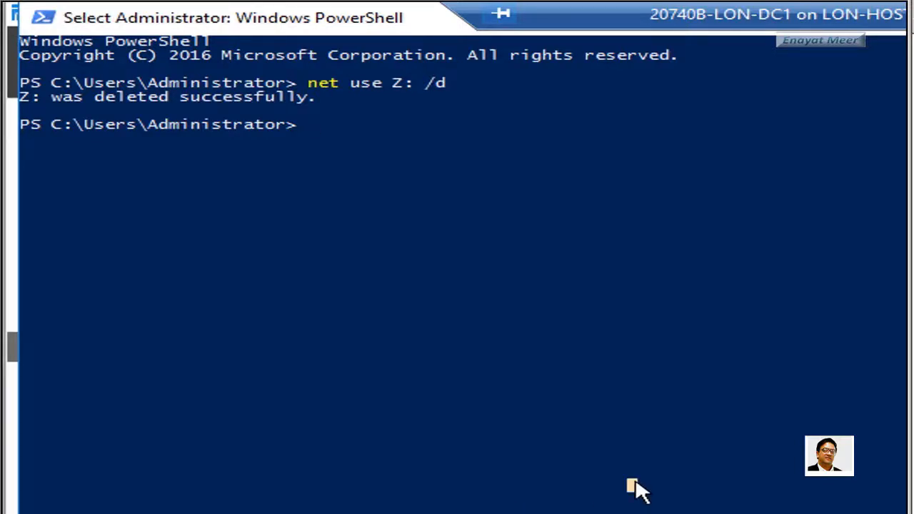
{"action": "type", "text": "net use "}
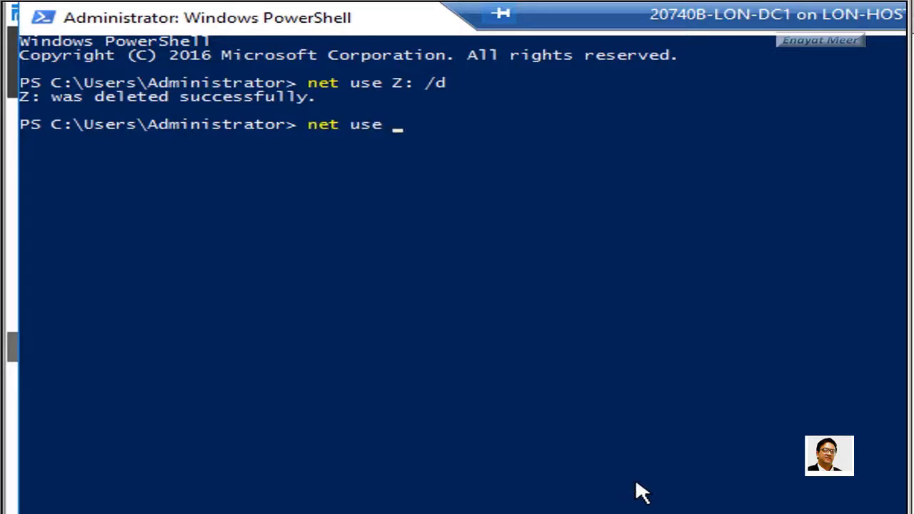
{"action": "type", "text": "Z: \\\\Nano-"}
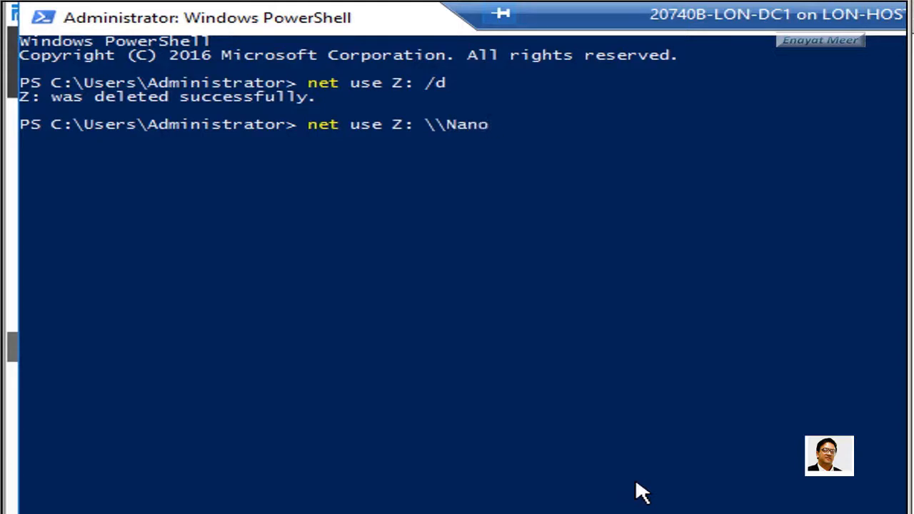
{"action": "type", "text": "Svr1\\c$"}
{"action": "key", "text": "Return"}
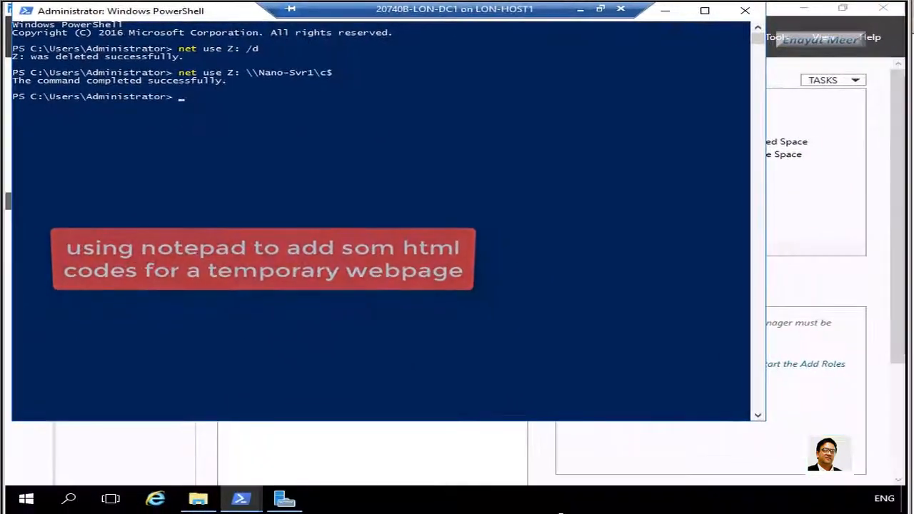
Launch Notepad from Run and type the line <H1> Nano Server Website </H1>
{"action": "right_click", "coordinate": [25, 500]}
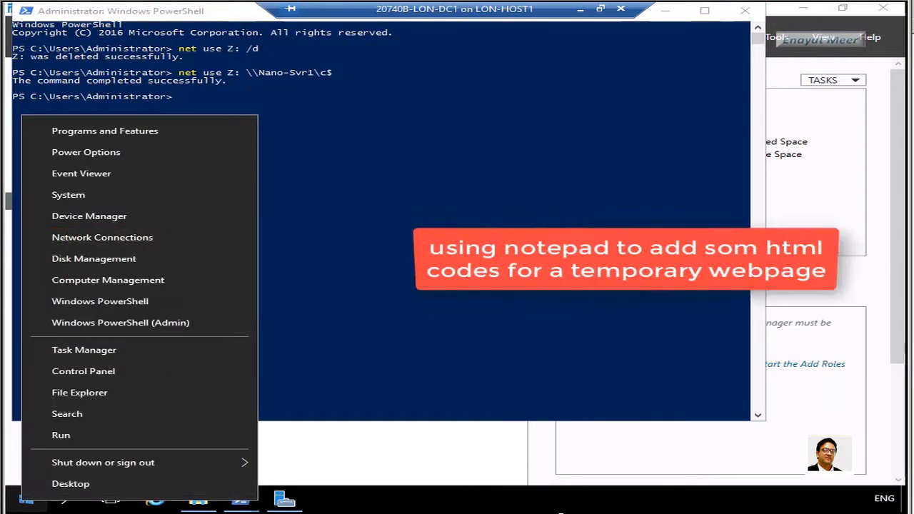
{"action": "left_click_drag", "start_coordinate": [903, 345], "coordinate": [904, 490]}
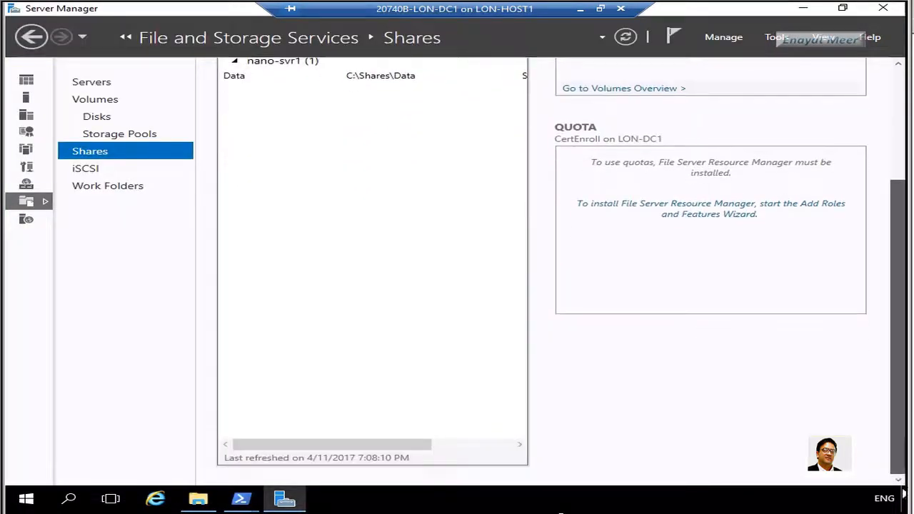
{"action": "right_click", "coordinate": [32, 498]}
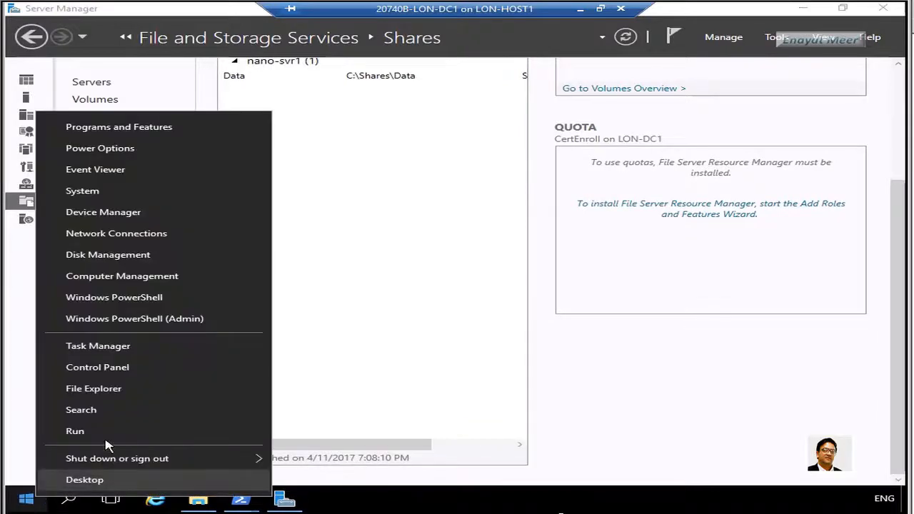
{"action": "left_click", "coordinate": [106, 433]}
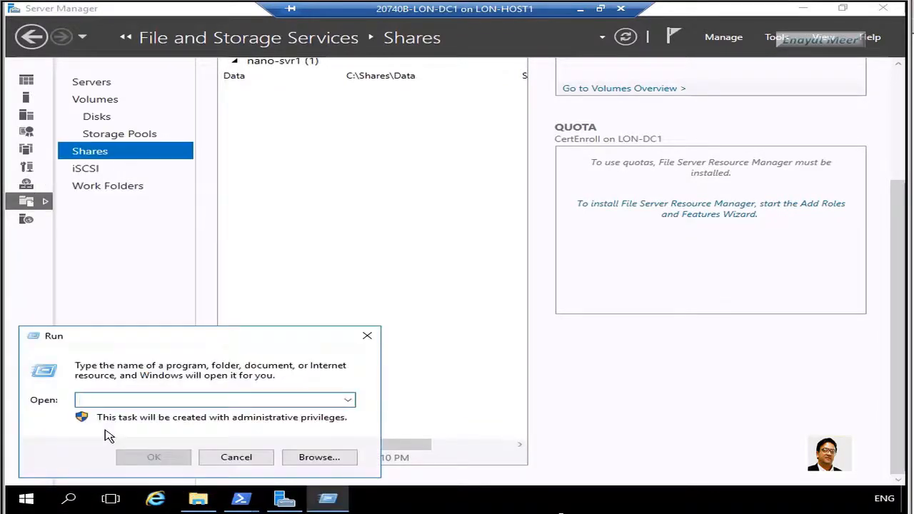
{"action": "type", "text": "notepad"}
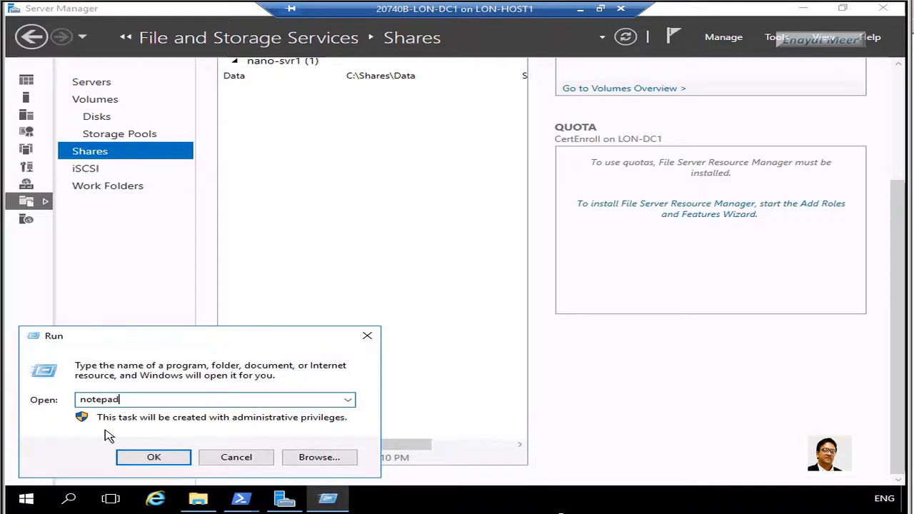
{"action": "key", "text": "Return"}
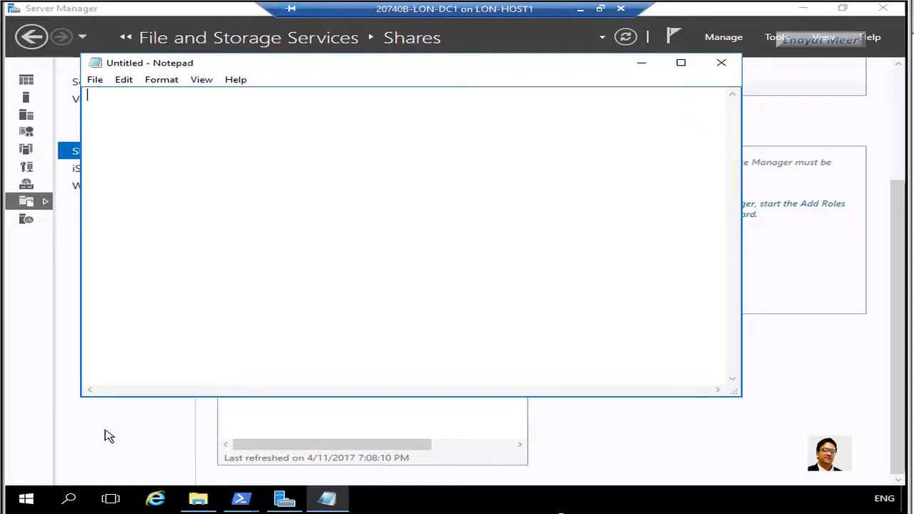
{"action": "type", "text": "<H1> Nano Server Website </H1>"}
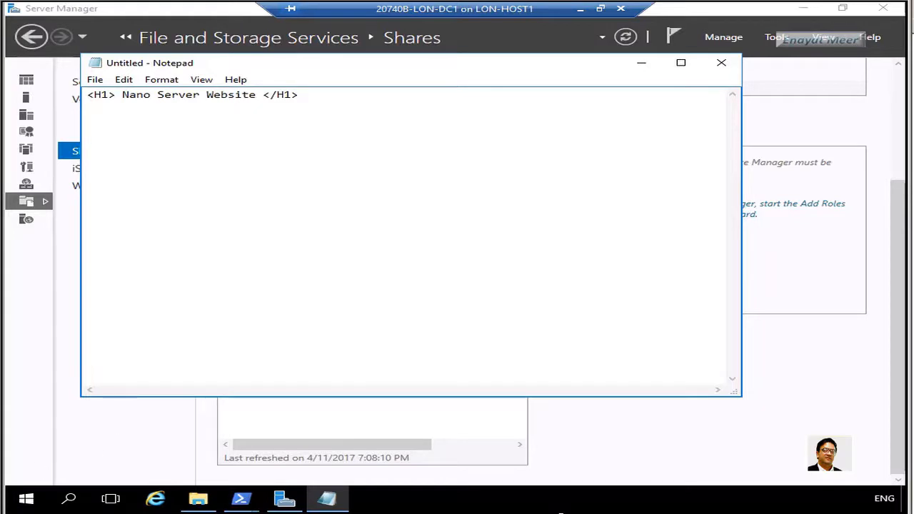
{"action": "left_click", "coordinate": [100, 82]}
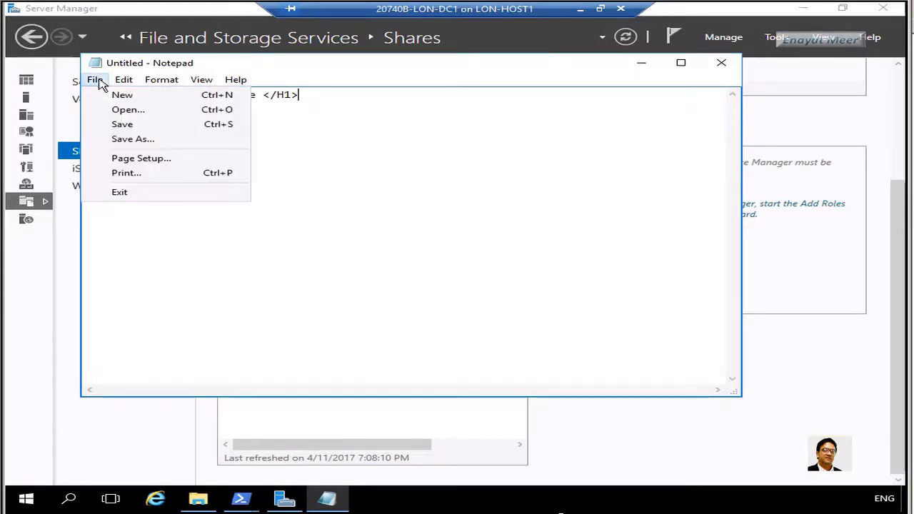
In Save As, browse to Z: (Nano-Svr1 c$) > inetpub > wwwroot
{"action": "left_click", "coordinate": [127, 142]}
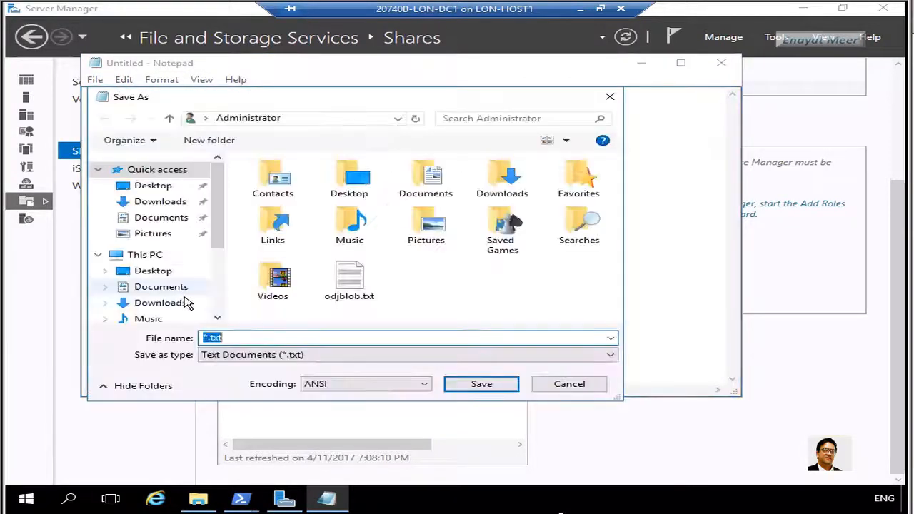
{"action": "scroll", "coordinate": [221, 313], "scroll_direction": "down", "scroll_amount": 3}
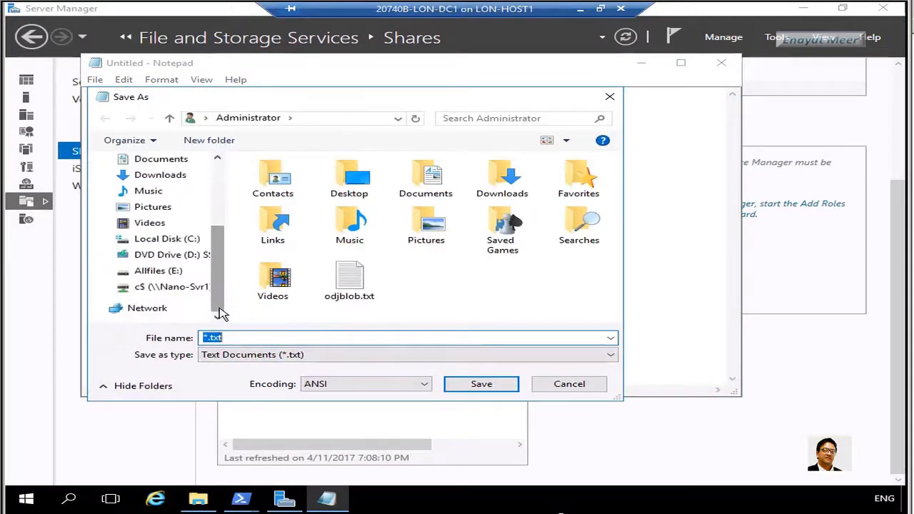
{"action": "left_click", "coordinate": [192, 289]}
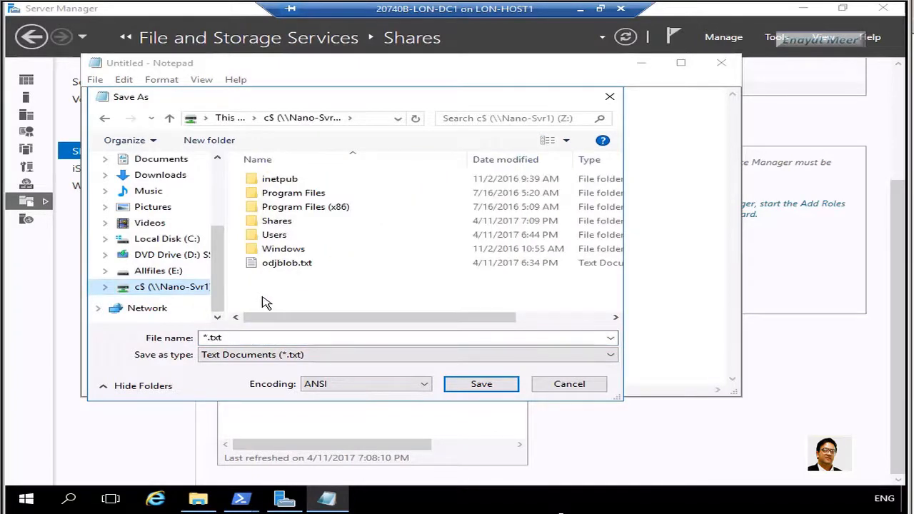
{"action": "left_click", "coordinate": [298, 180]}
{"action": "key", "text": "Return"}
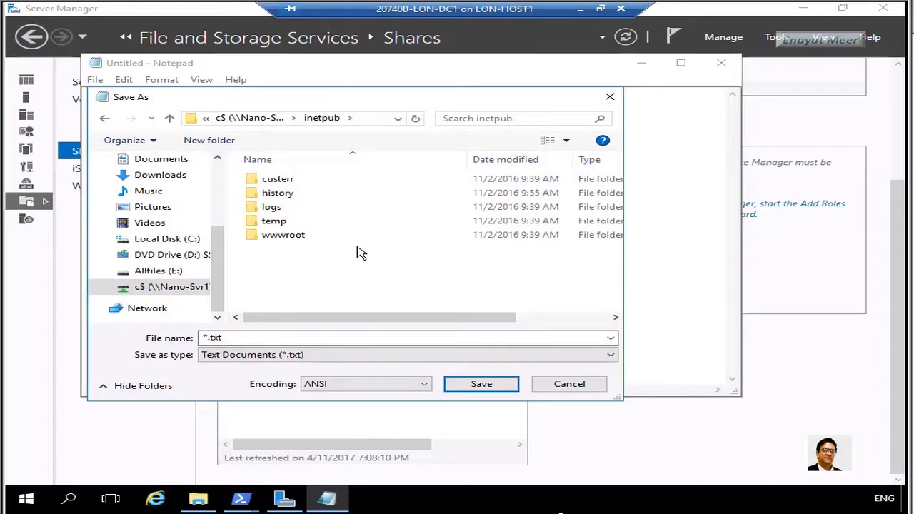
{"action": "double_click", "coordinate": [293, 236]}
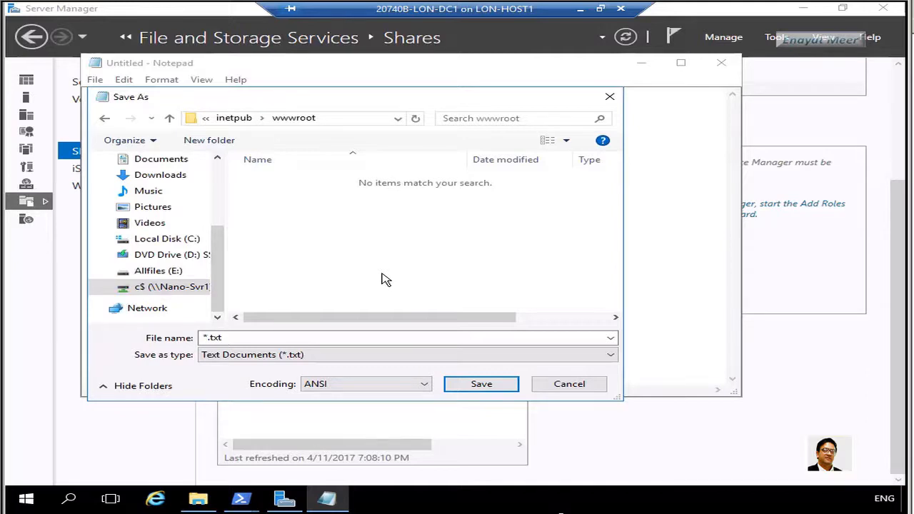
Save the file as Default.htm with type All Files, then close Notepad
{"action": "left_click", "coordinate": [612, 361]}
{"action": "left_click", "coordinate": [290, 379]}
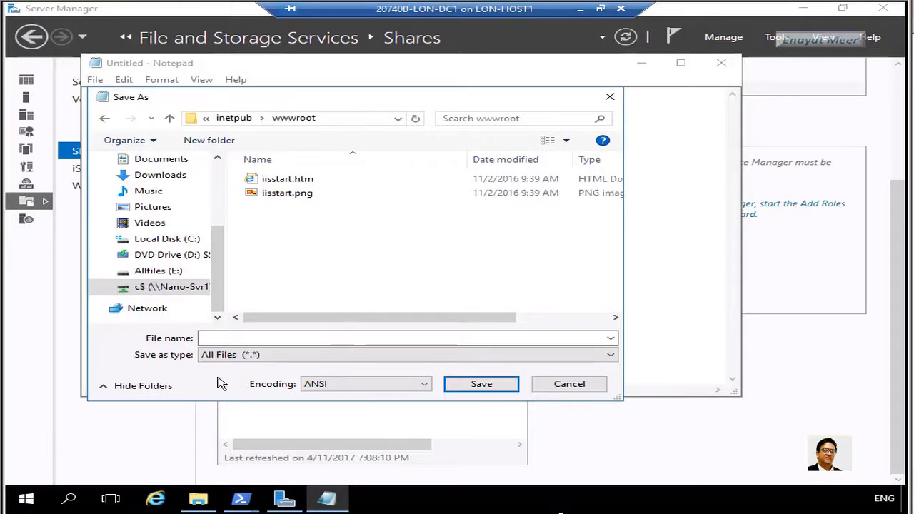
{"action": "left_click", "coordinate": [252, 338]}
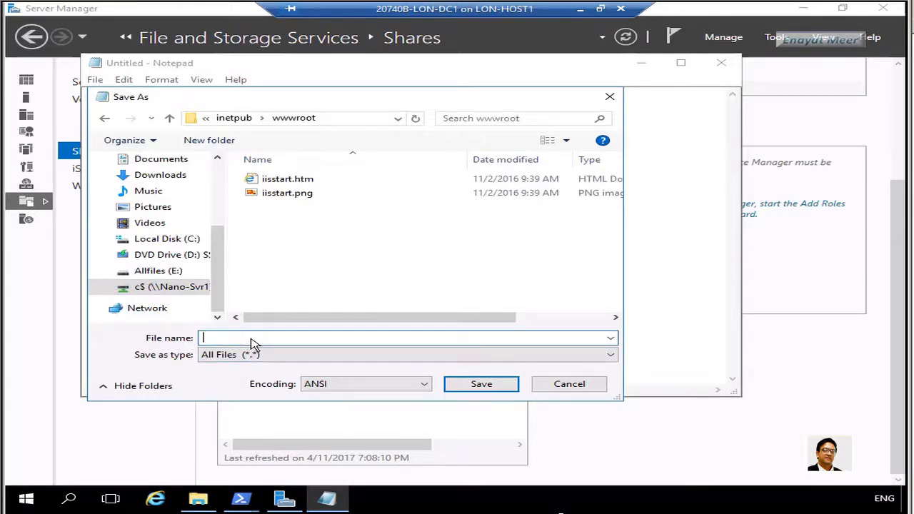
{"action": "type", "text": "Default.htm"}
{"action": "left_click", "coordinate": [486, 388]}
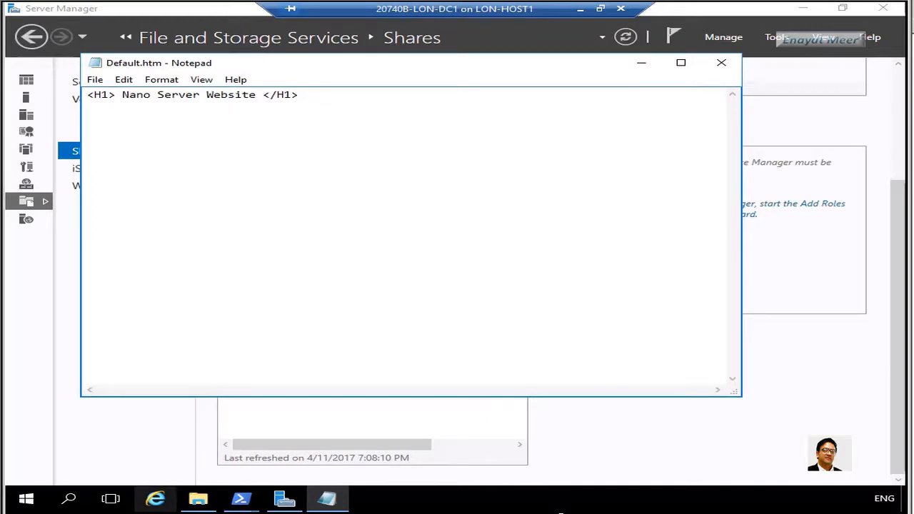
{"action": "left_click", "coordinate": [721, 62]}
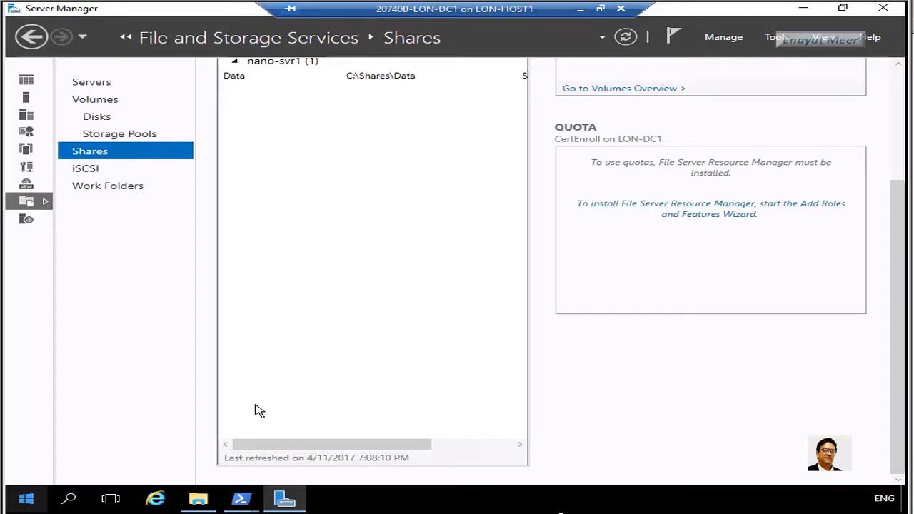
{"action": "left_click", "coordinate": [26, 500]}
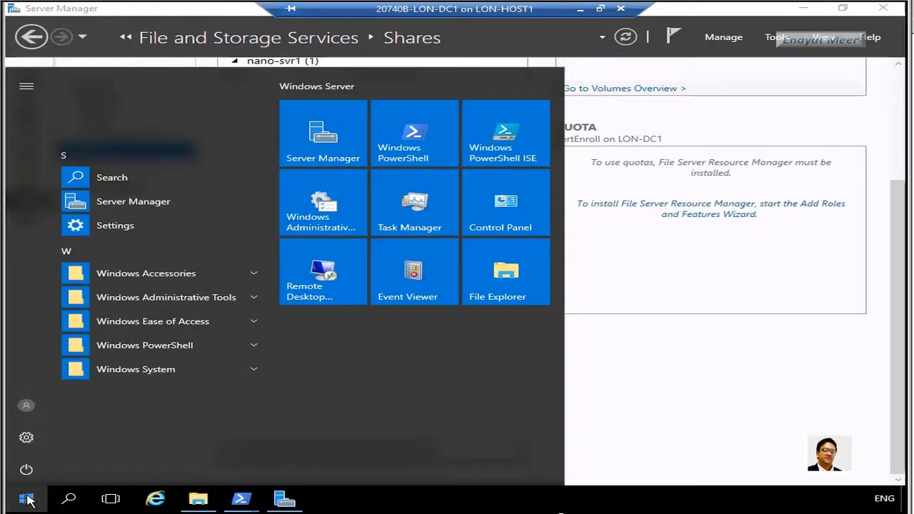
{"action": "left_click", "coordinate": [146, 273]}
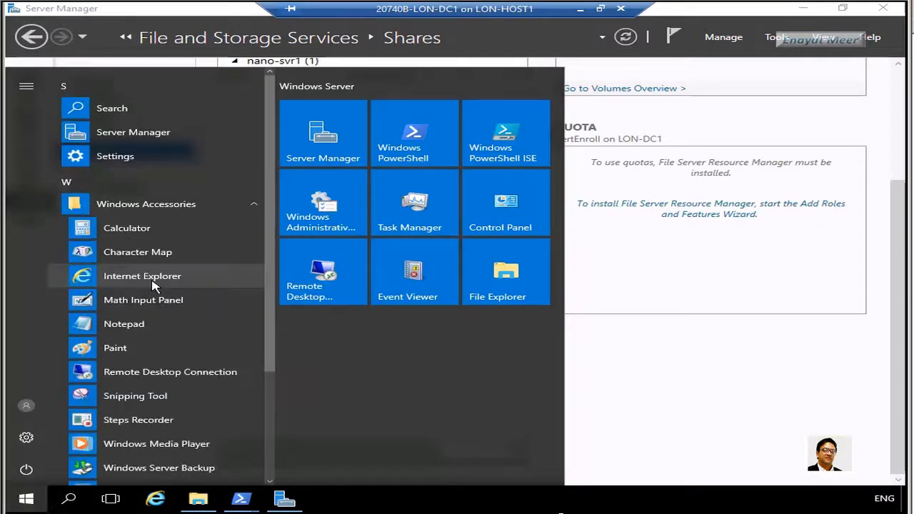
{"action": "left_click", "coordinate": [154, 285]}
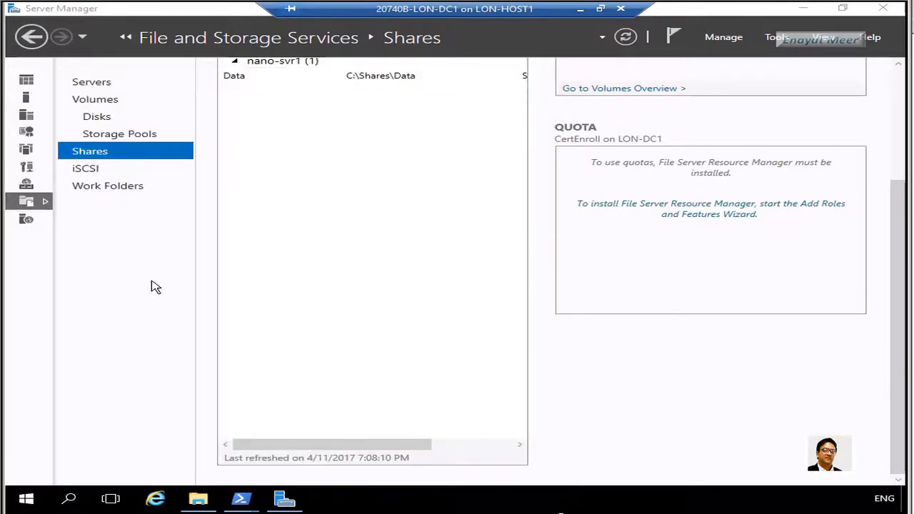
{"action": "left_click", "coordinate": [255, 55]}
{"action": "type", "text": "http://nano-svr1"}
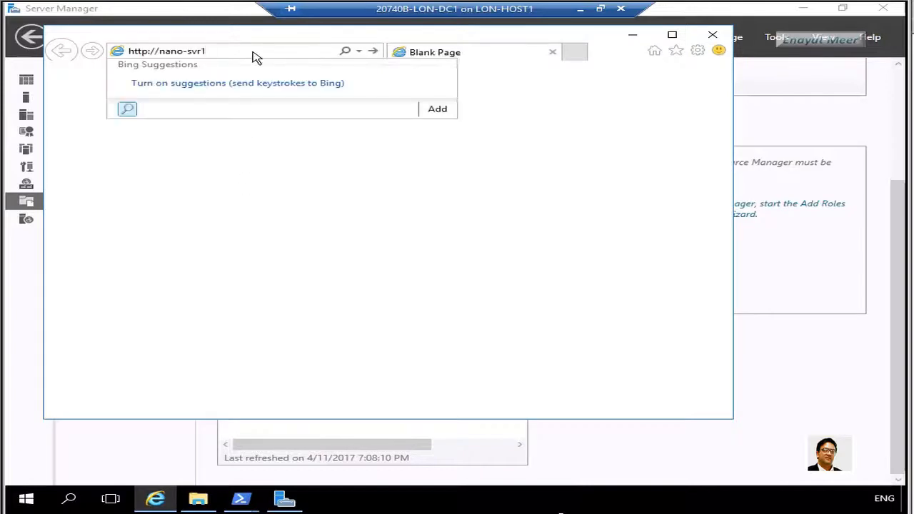
{"action": "key", "text": "Return"}
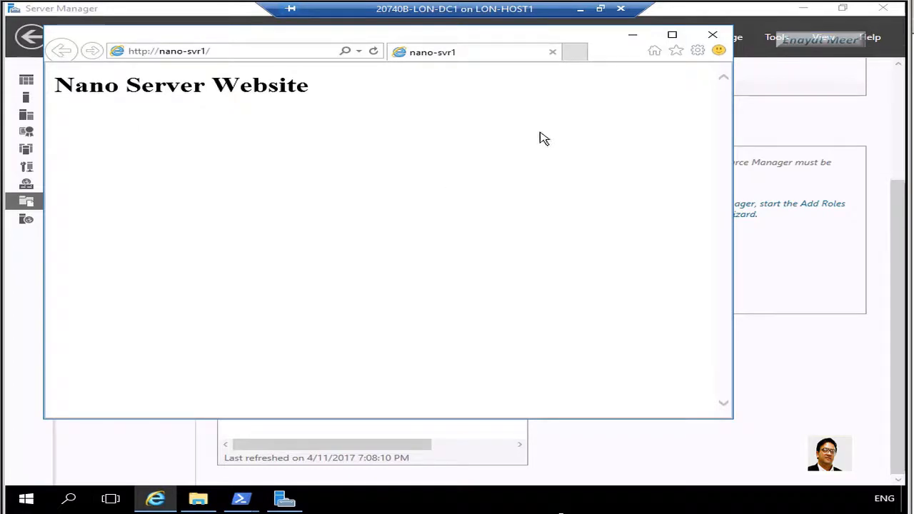
{"action": "left_click", "coordinate": [716, 37]}
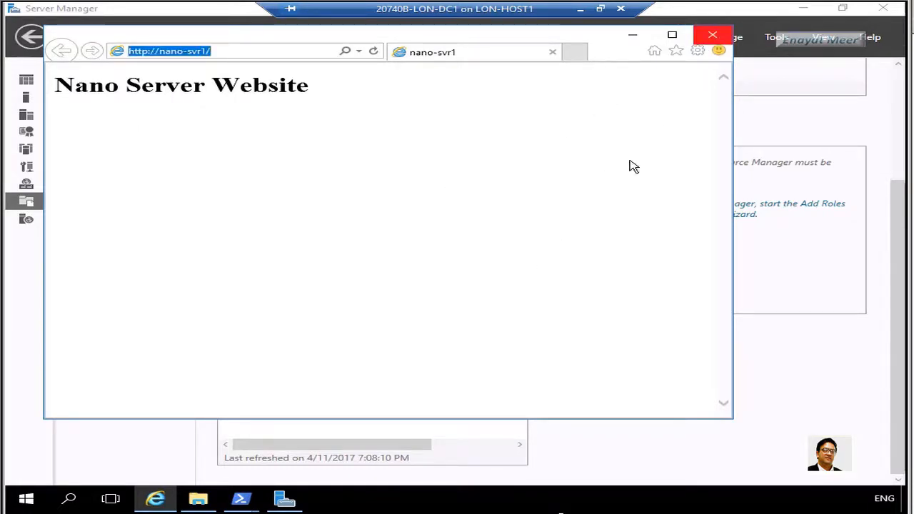
{"action": "left_click", "coordinate": [712, 35]}
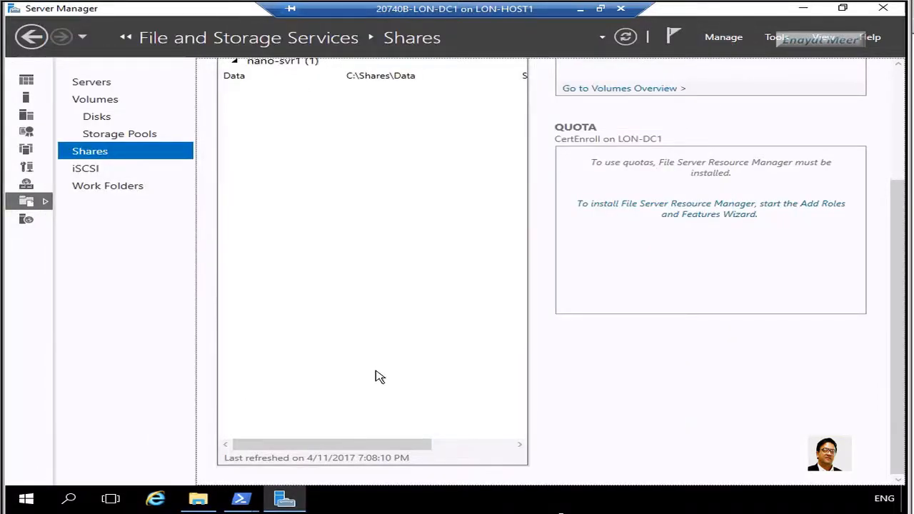
Launch an administrator Command Prompt using Run with cmd
{"action": "right_click", "coordinate": [28, 500]}
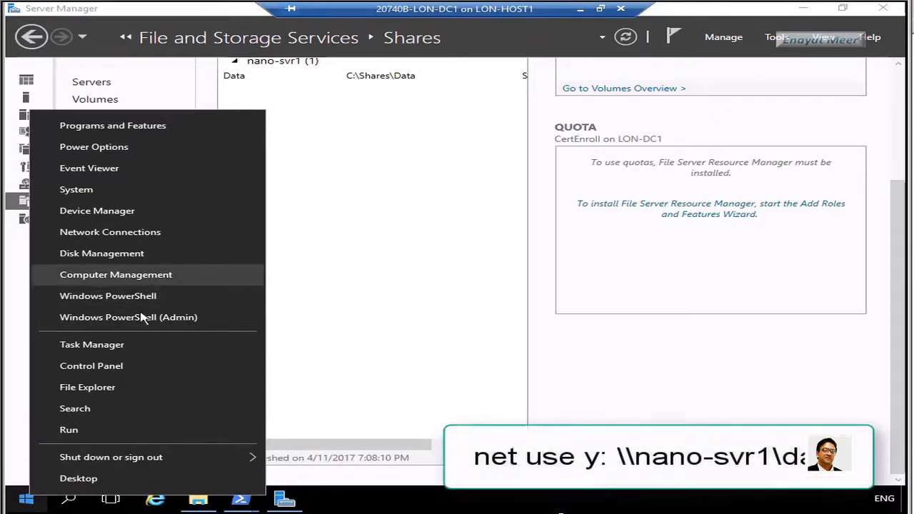
{"action": "left_click", "coordinate": [88, 432]}
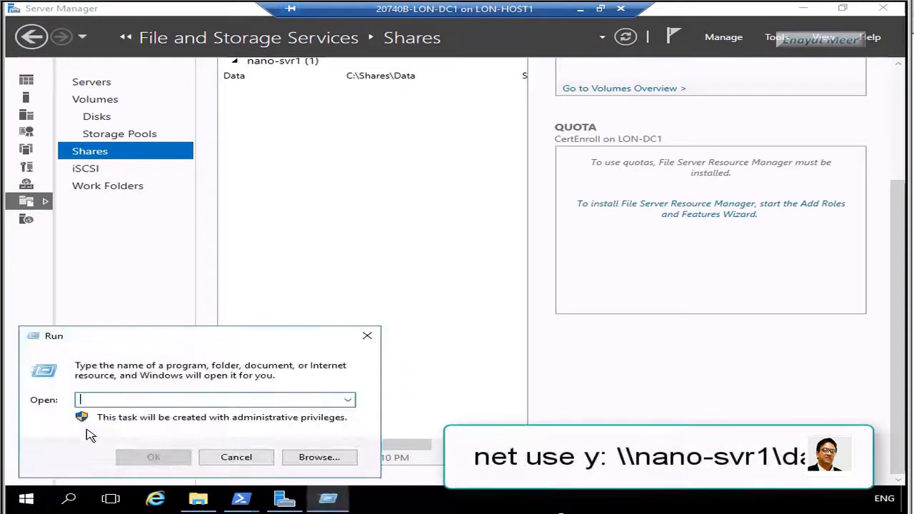
{"action": "type", "text": "cmd"}
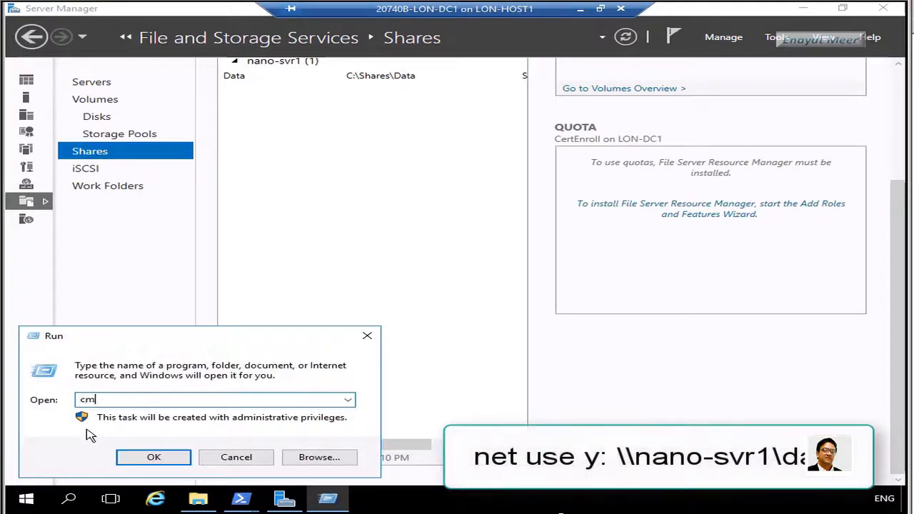
{"action": "key", "text": "Return"}
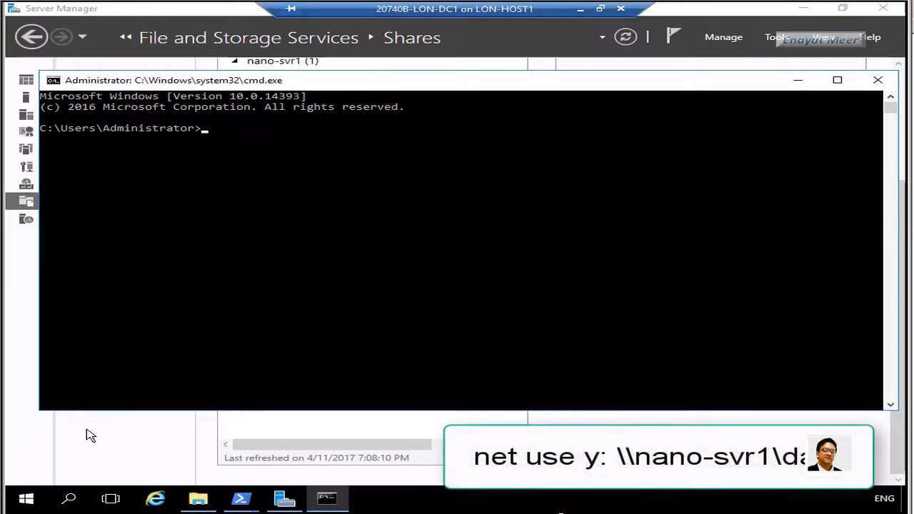
Map drive Y: to \\nano-svr1\data with net use, then start a nested cmd shell
{"action": "type", "text": "net use y: \\\\nano"}
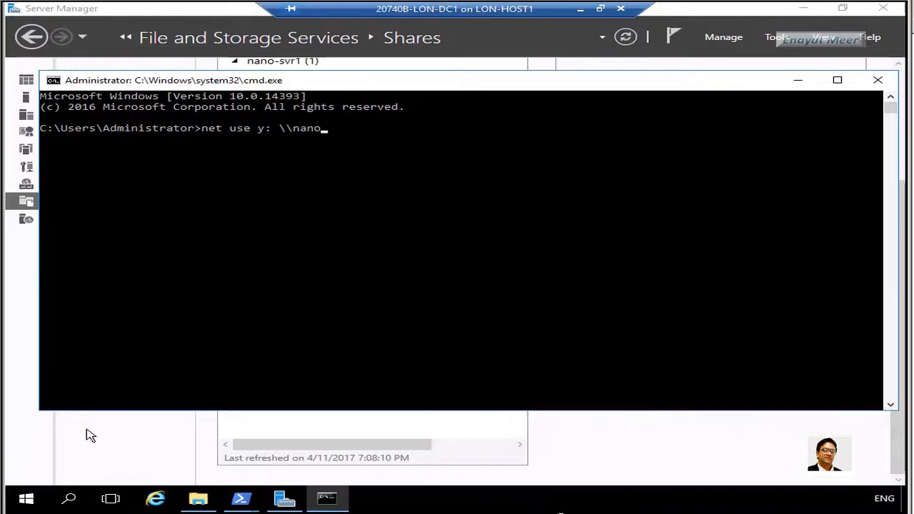
{"action": "type", "text": "-svr1\\data"}
{"action": "key", "text": "Return"}
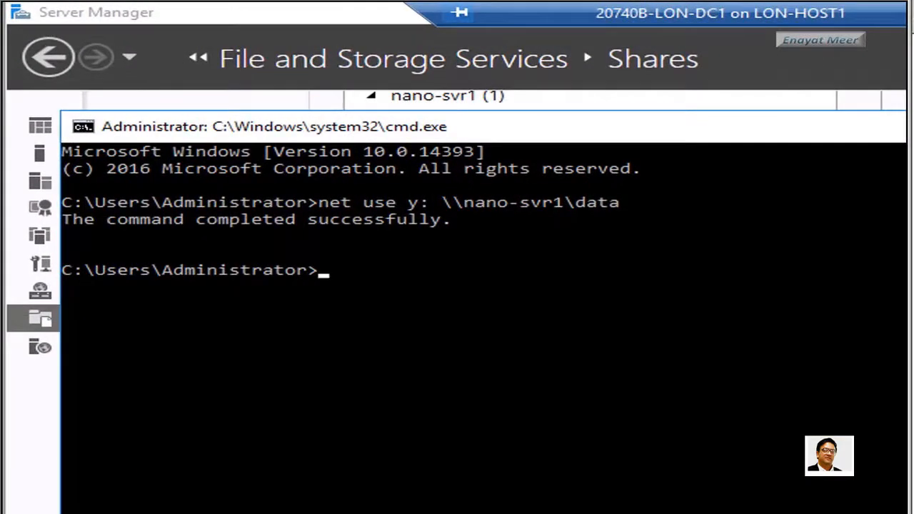
{"action": "type", "text": "cmd"}
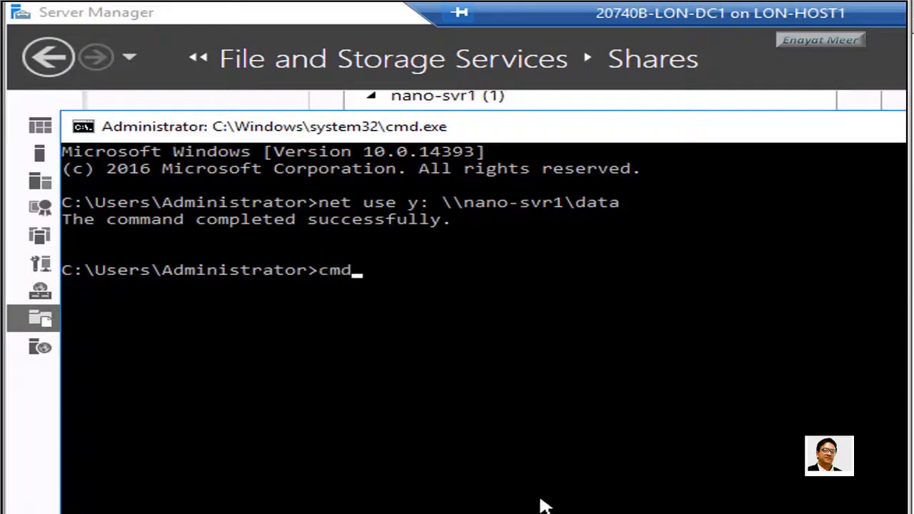
{"action": "key", "text": "Return"}
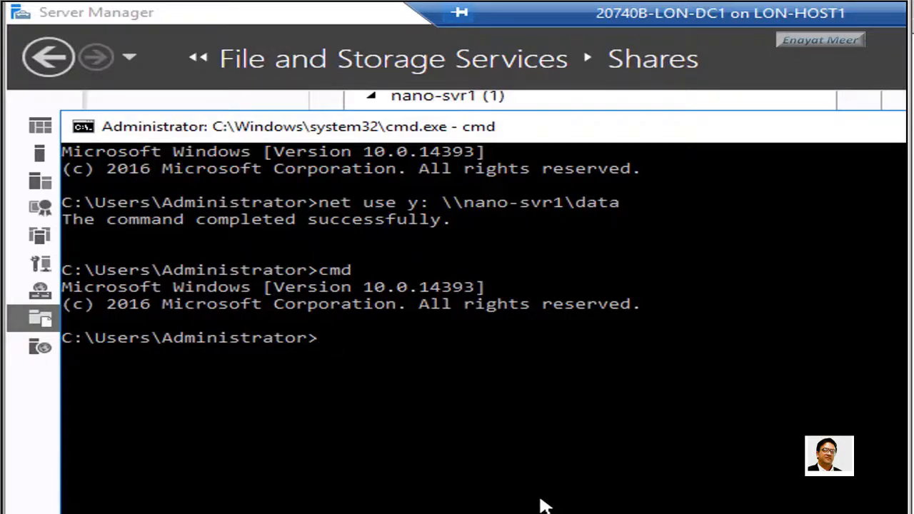
Launch WordPad with write and type 'This is my document'
{"action": "type", "text": "write"}
{"action": "key", "text": "Return"}
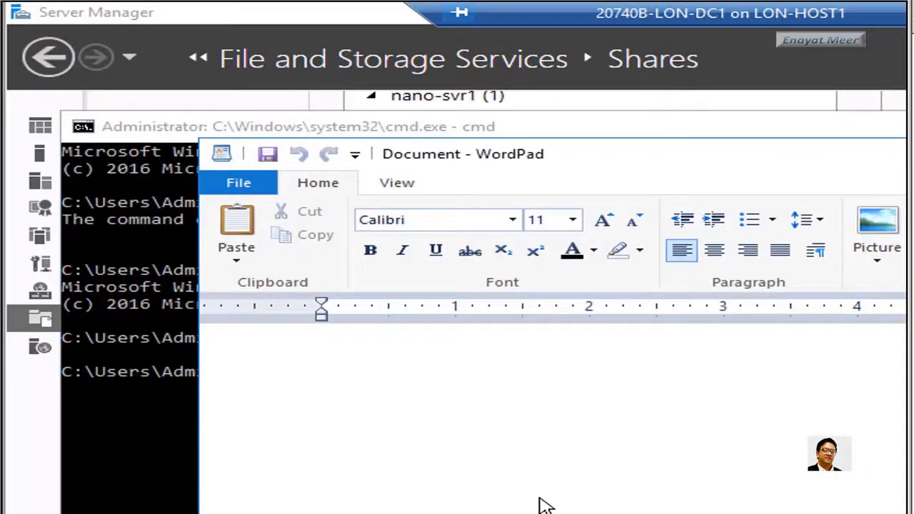
{"action": "type", "text": "This "}
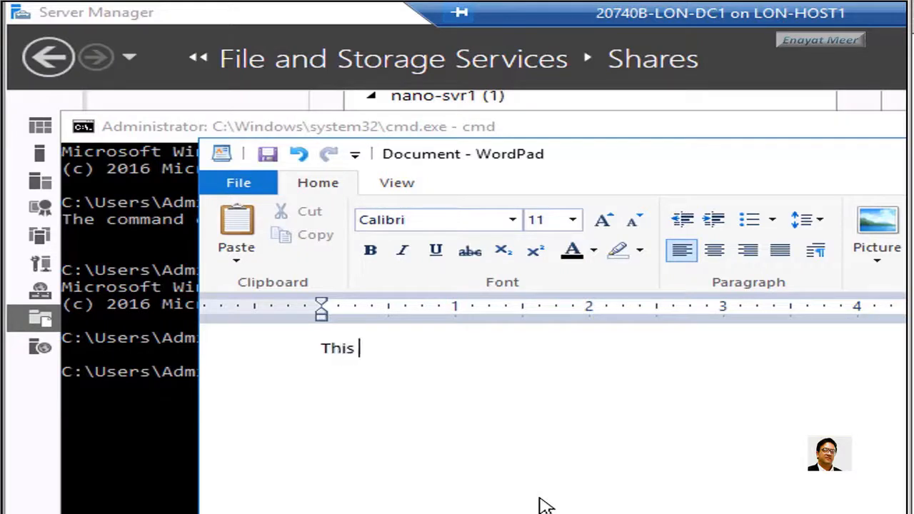
{"action": "type", "text": "is my do"}
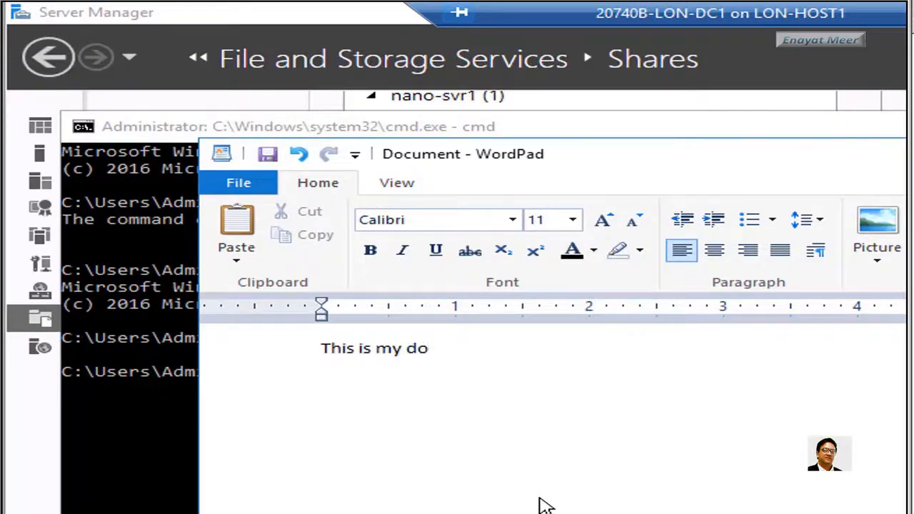
{"action": "type", "text": "cument"}
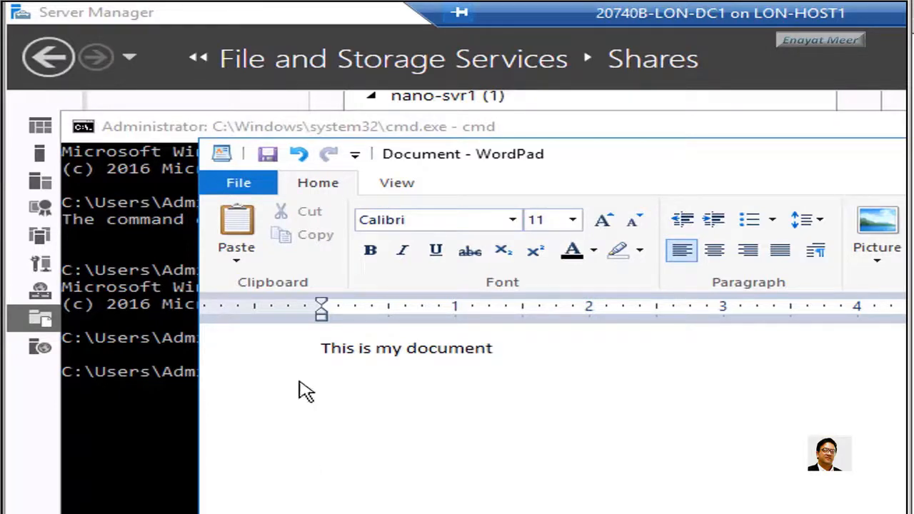
Save the document as My document.rtf on drive Y:
{"action": "left_click", "coordinate": [236, 182]}
{"action": "left_click", "coordinate": [271, 311]}
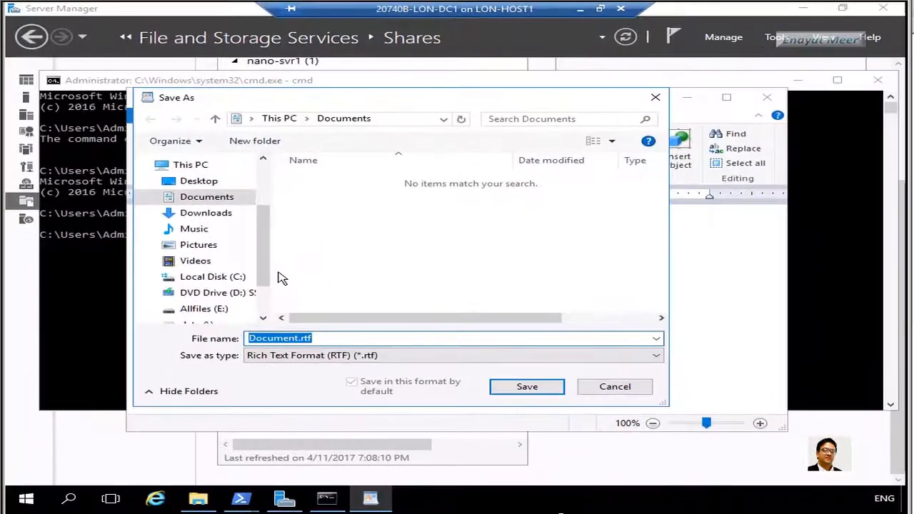
{"action": "type", "text": "y:"}
{"action": "key", "text": "Return"}
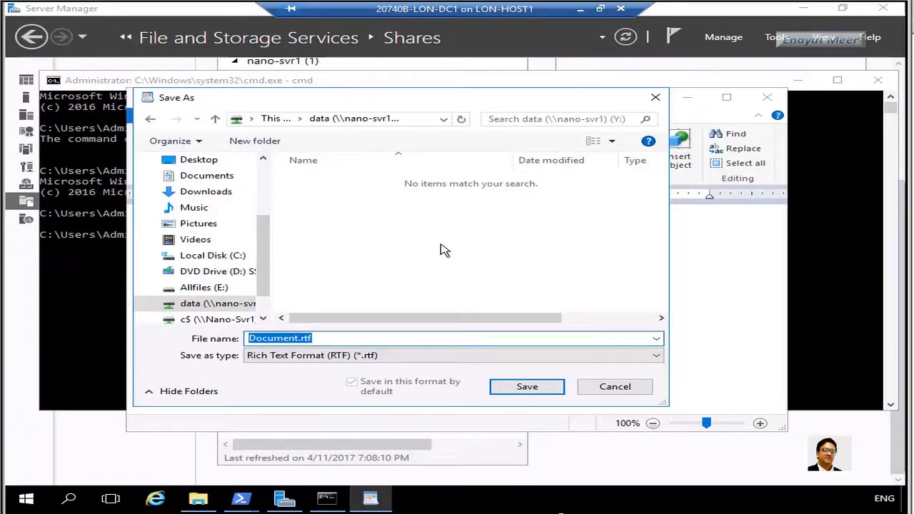
{"action": "type", "text": "M"}
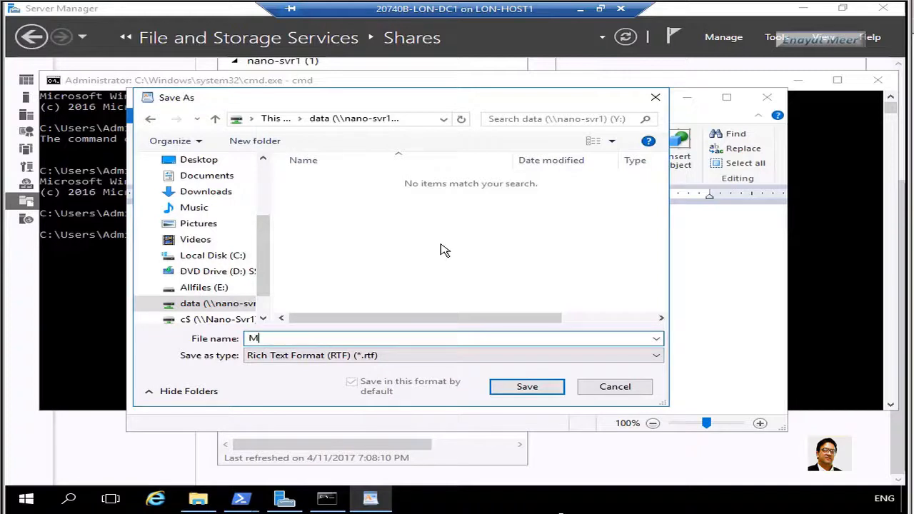
{"action": "type", "text": "y document"}
{"action": "left_click", "coordinate": [528, 388]}
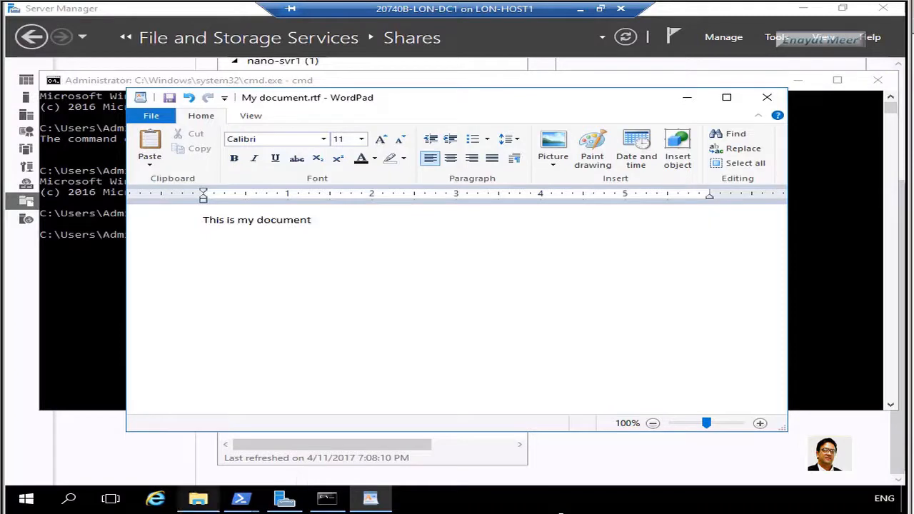
In a new File Explorer window, browse to data (\\nano-svr1) (Y:) to find My document.rtf
{"action": "right_click", "coordinate": [197, 502]}
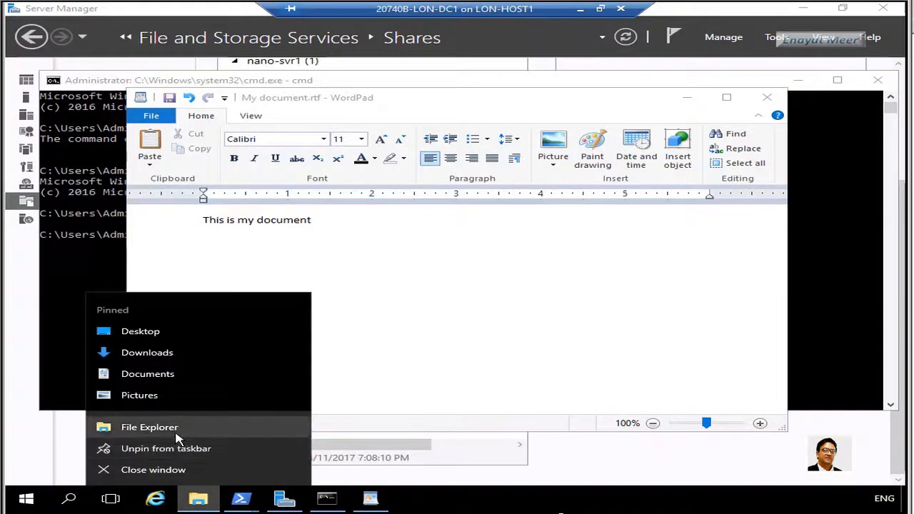
{"action": "left_click", "coordinate": [171, 428]}
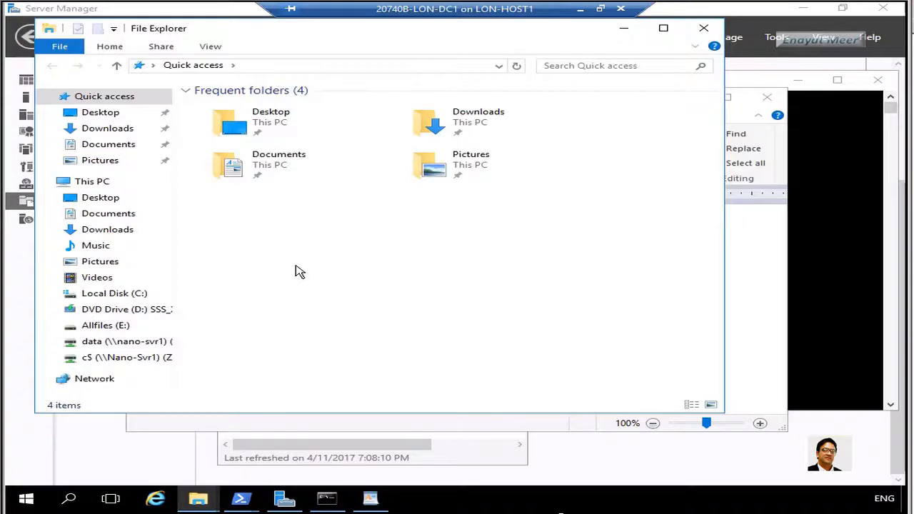
{"action": "left_click", "coordinate": [373, 70]}
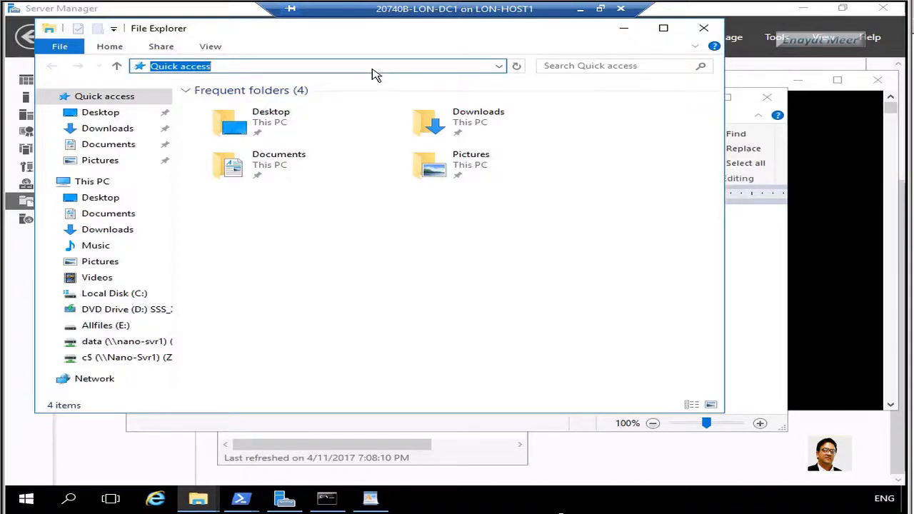
{"action": "mouse_move", "coordinate": [241, 498]}
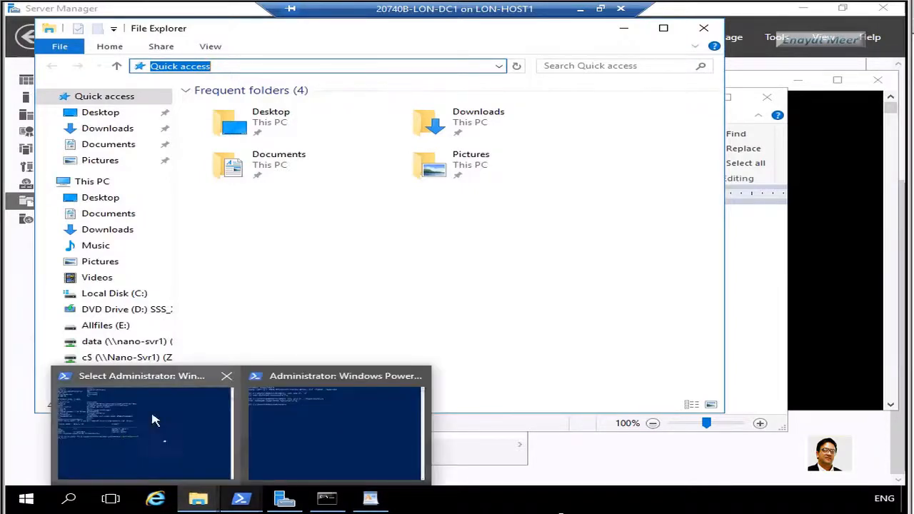
{"action": "left_click", "coordinate": [106, 345]}
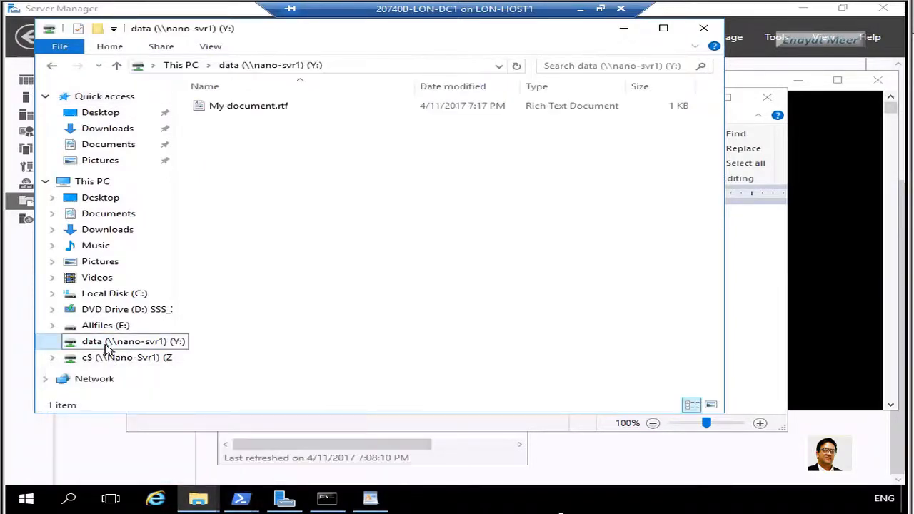